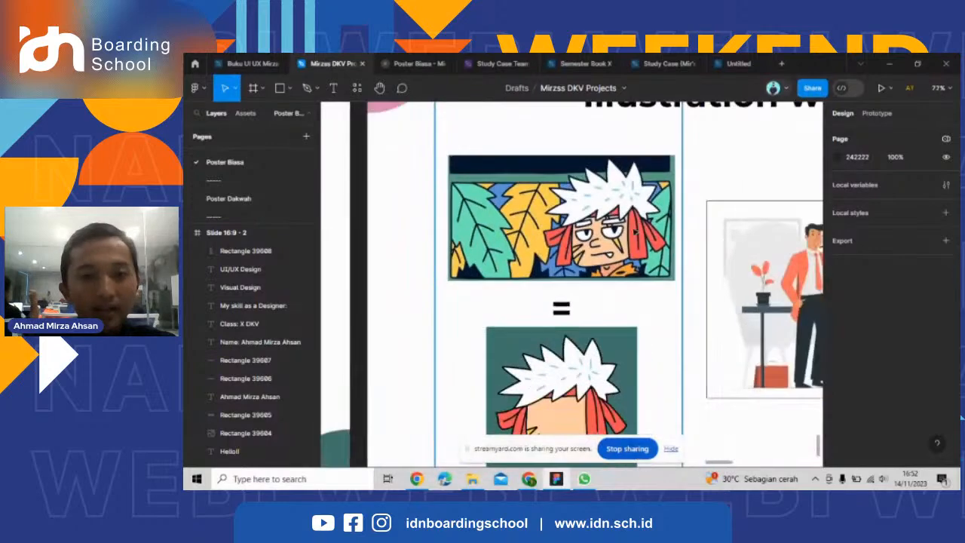
# Compare the white-haired character's reference artwork with its recreated portrait on the "Illustration with Figma" slide.
pyautogui.scroll(3, 654, 226)
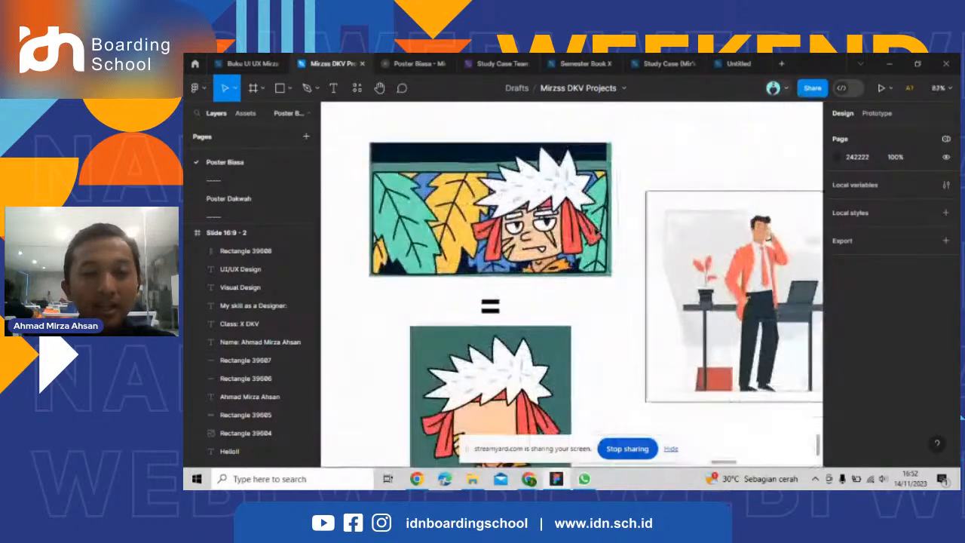
pyautogui.scroll(-3, 572, 285)
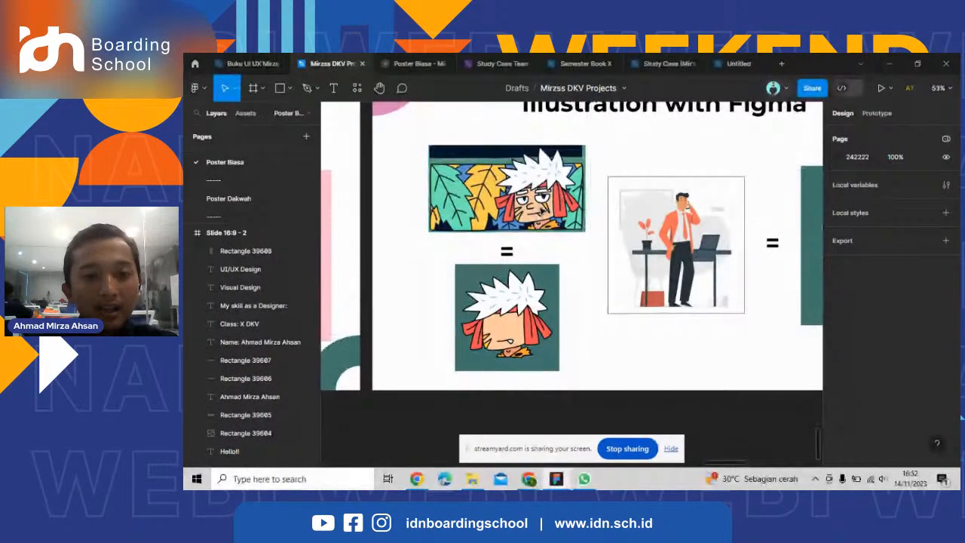
pyautogui.scroll(1, 490, 180)
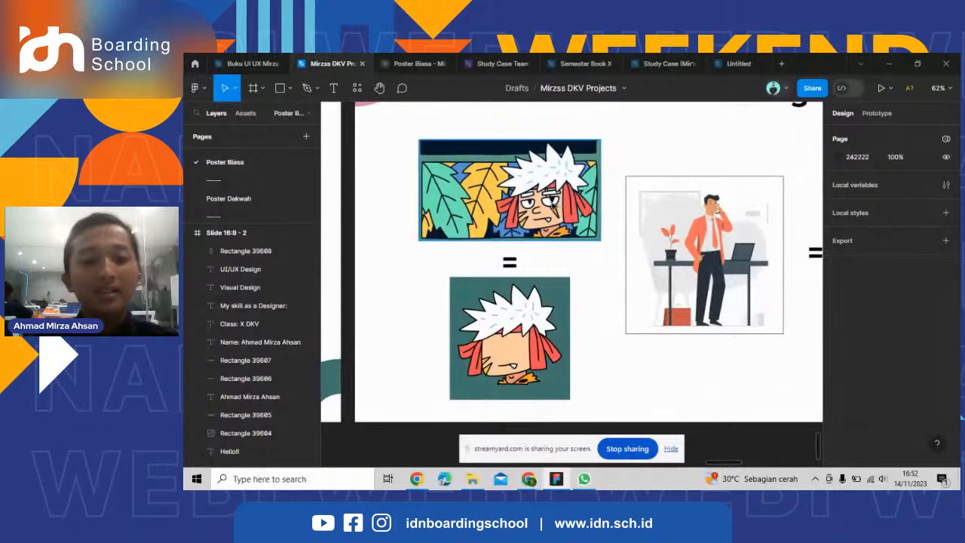
pyautogui.scroll(5, 532, 160)
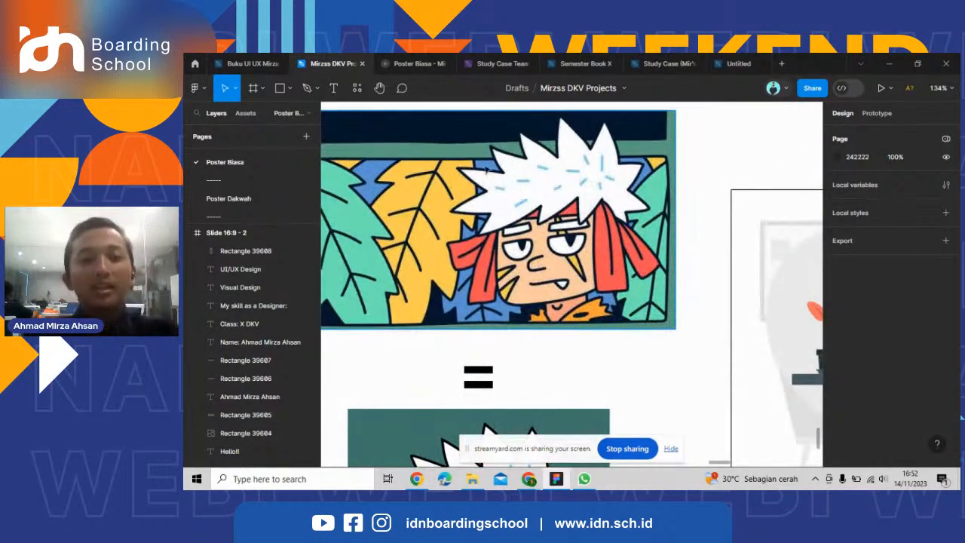
pyautogui.scroll(-7, 504, 203)
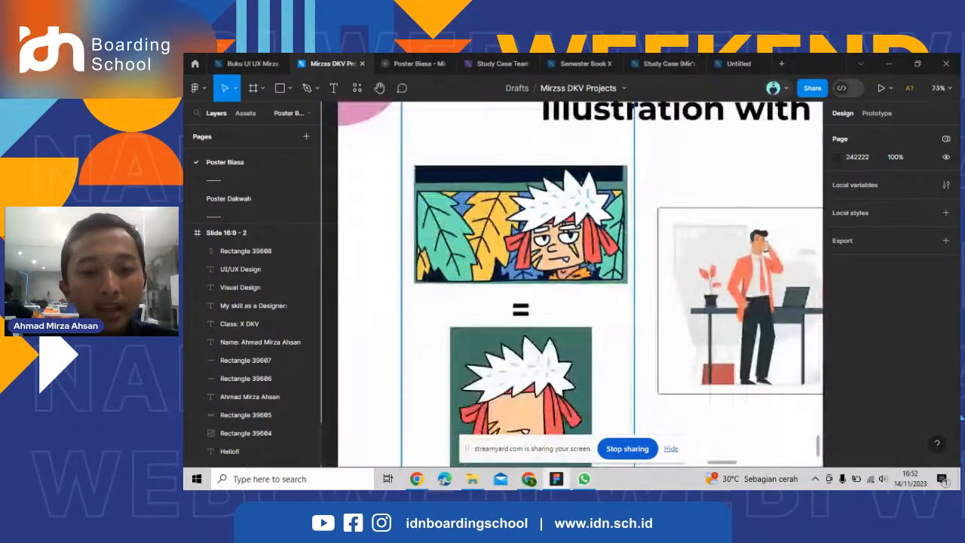
pyautogui.scroll(2, 546, 383)
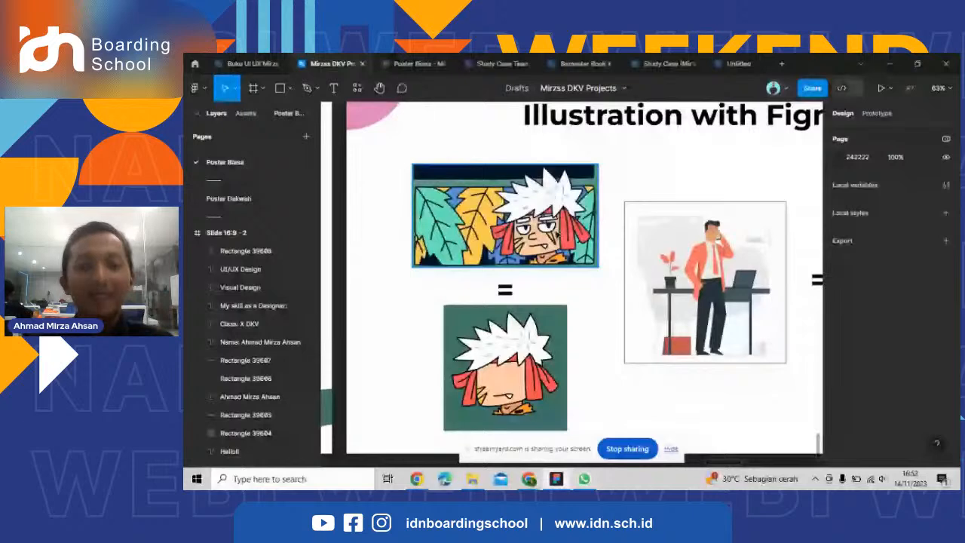
pyautogui.scroll(-5, 712, 275)
# Compare the businessman reference picture with its redrawn version on the green background.
pyautogui.scroll(5, 712, 275)
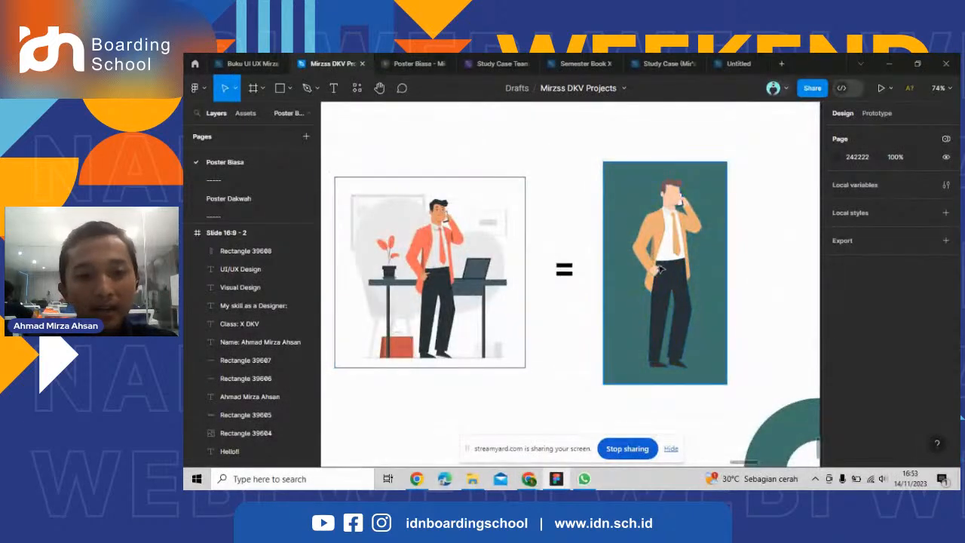
pyautogui.scroll(1, 460, 255)
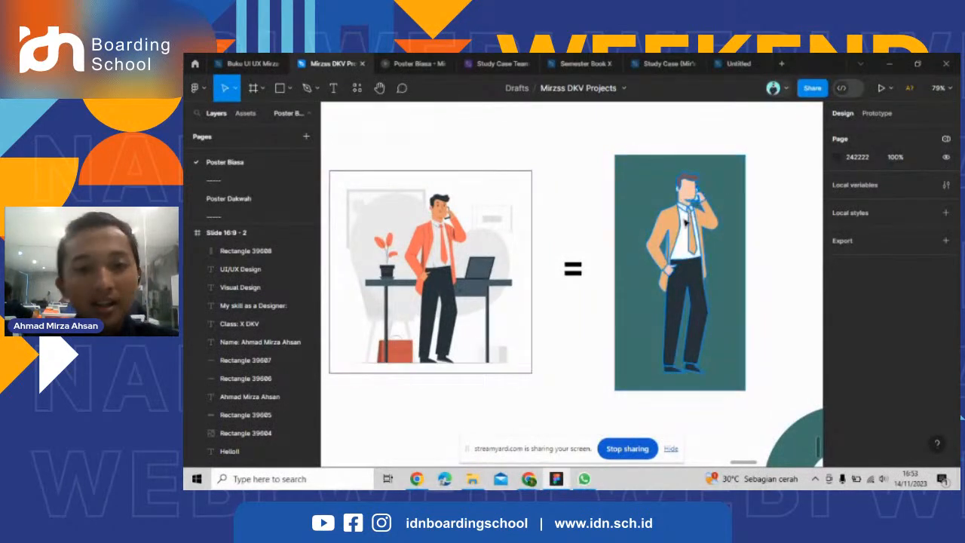
pyautogui.scroll(3, 437, 219)
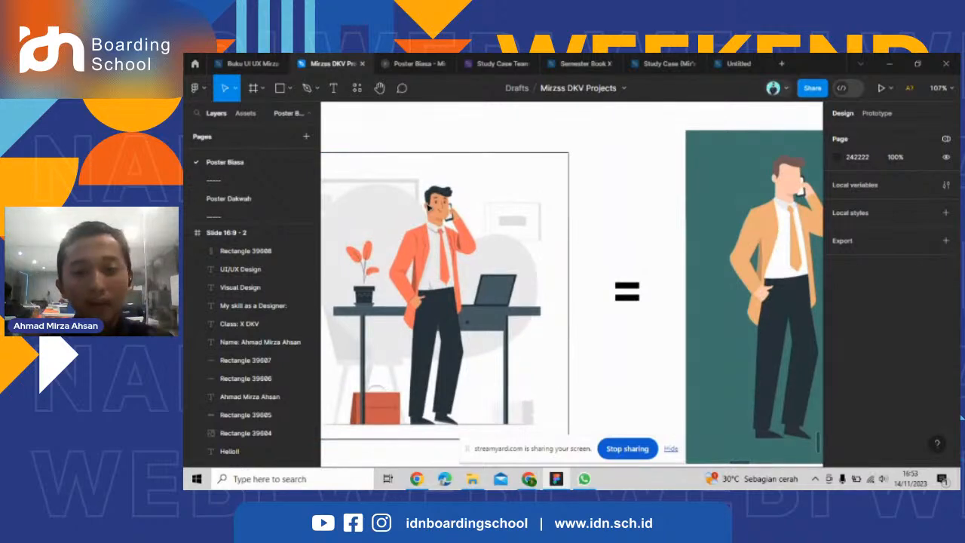
pyautogui.scroll(-3, 506, 251)
pyautogui.scroll(3, 739, 235)
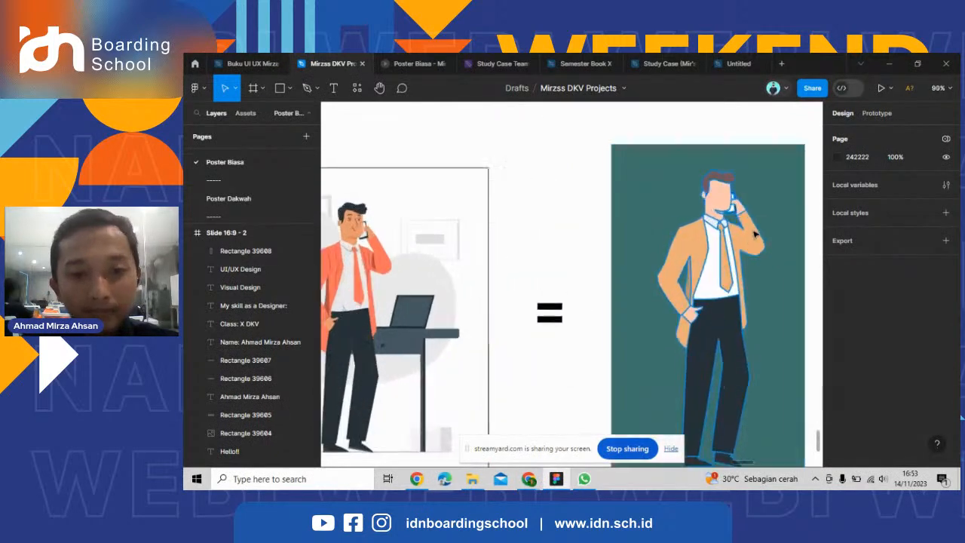
pyautogui.scroll(-3, 743, 226)
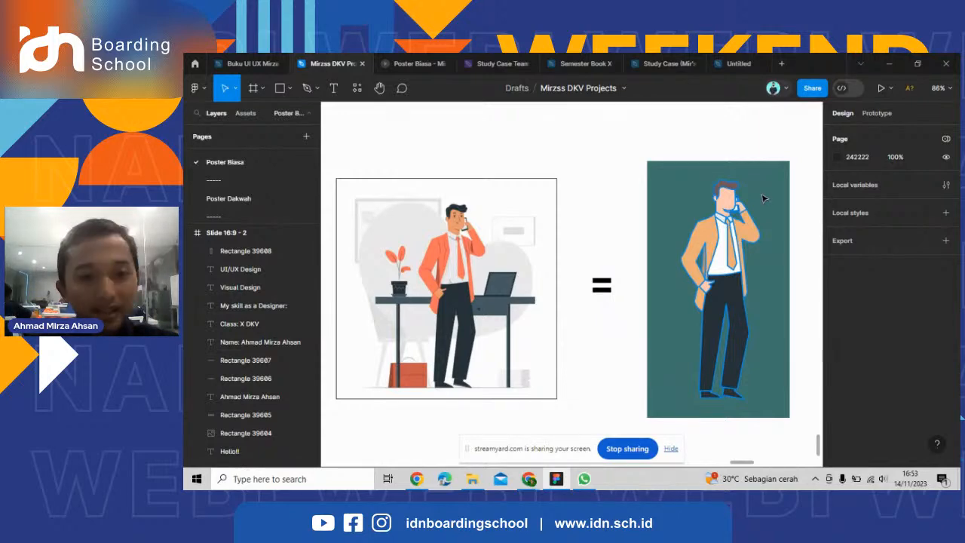
pyautogui.scroll(-5, 700, 241)
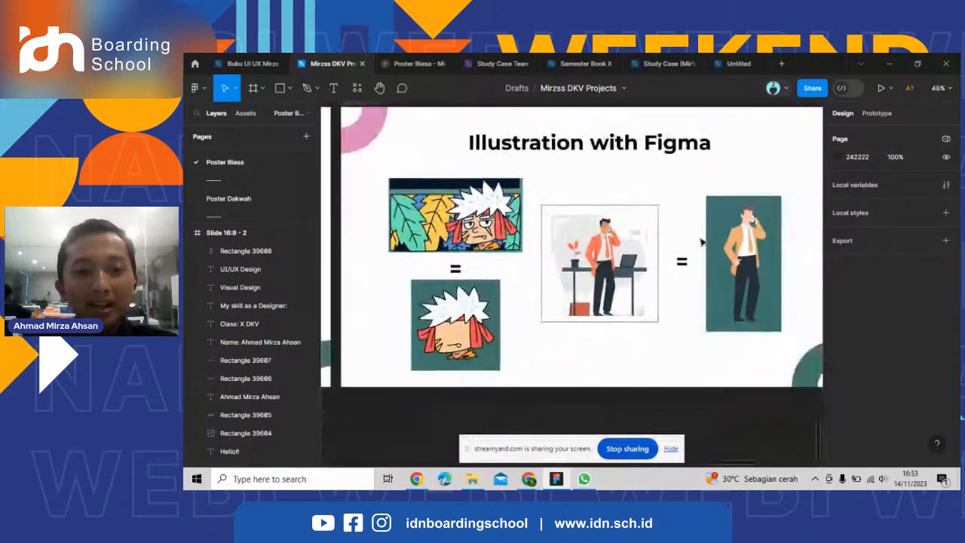
# Inspect the white-haired character's reference and recreated portrait again up close.
pyautogui.scroll(2, 690, 226)
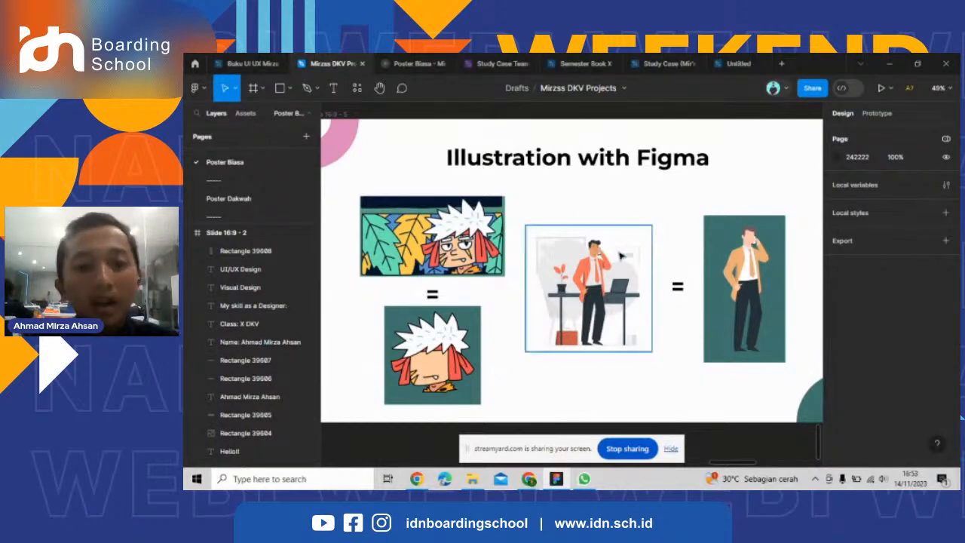
pyautogui.scroll(3, 408, 288)
pyautogui.scroll(3, 408, 288)
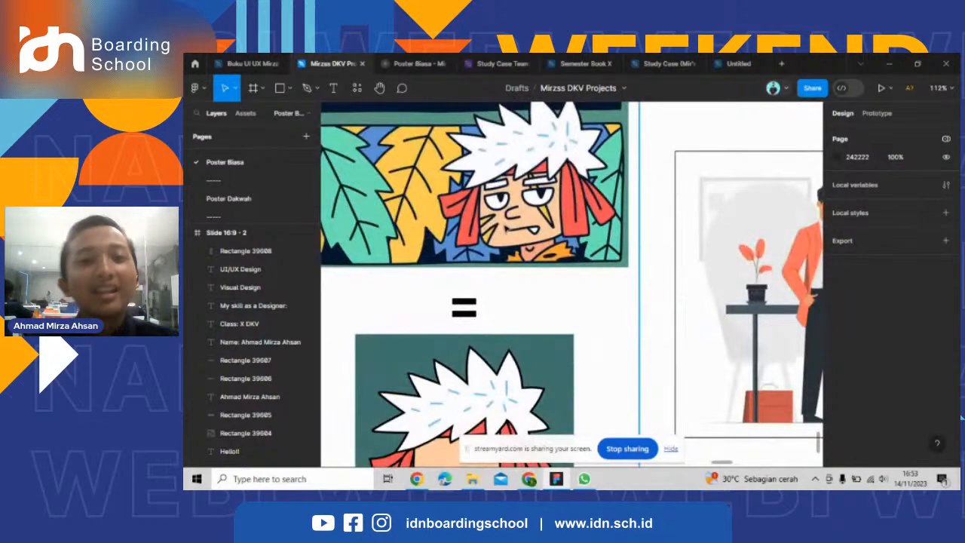
pyautogui.scroll(-3, 510, 180)
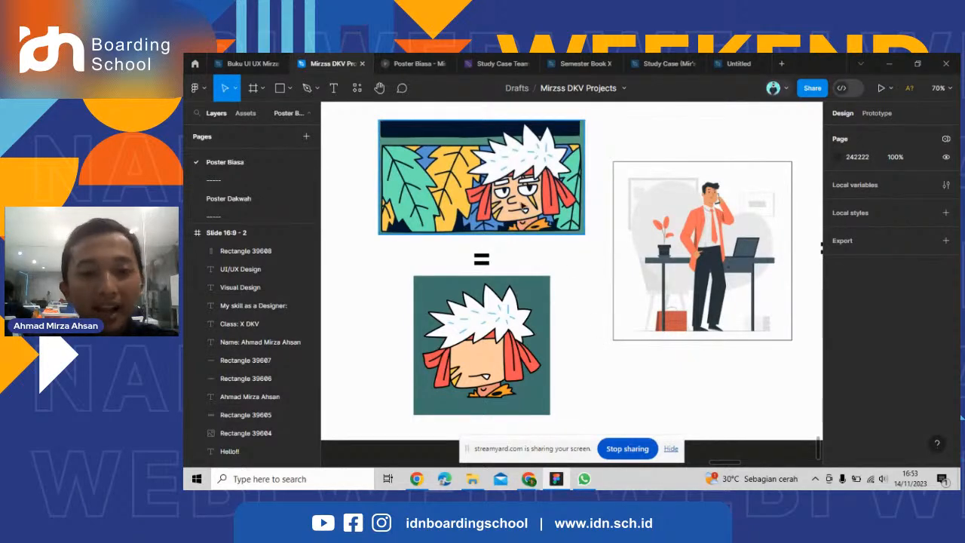
pyautogui.scroll(-3, 411, 258)
# Examine the businessman's suit, pose and surroundings in the reference against the simplified redraw beside it.
pyautogui.scroll(3, 640, 255)
pyautogui.scroll(2, 419, 230)
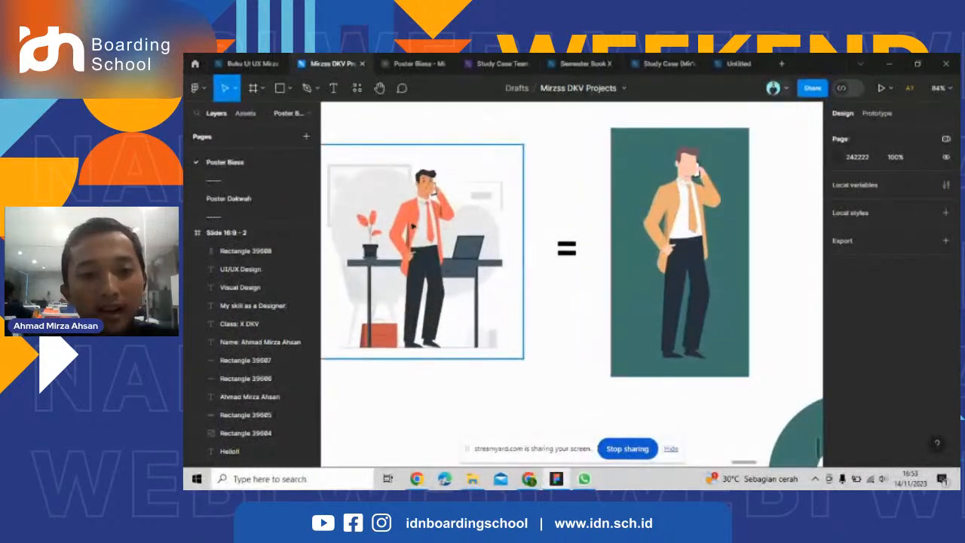
pyautogui.scroll(-1, 623, 240)
pyautogui.scroll(-2, 704, 244)
pyautogui.scroll(1, 540, 219)
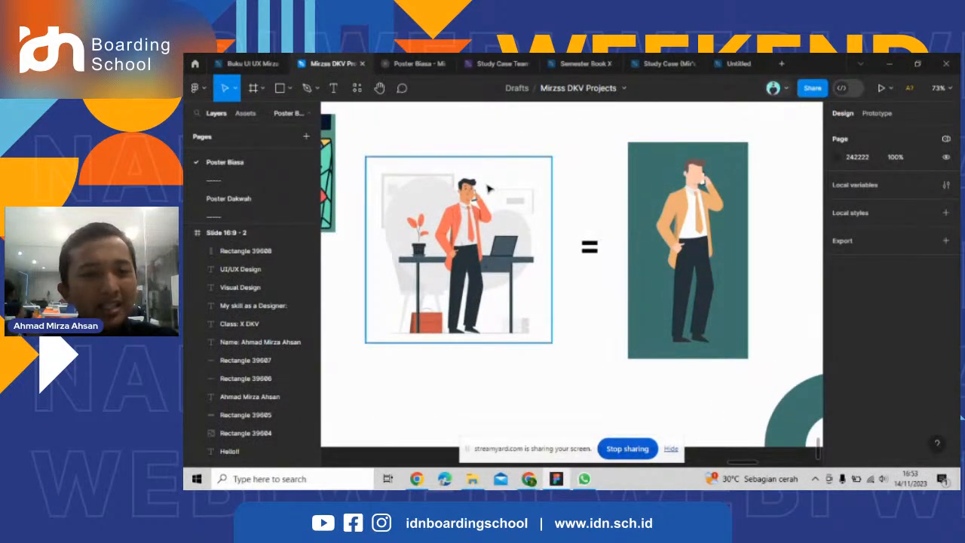
pyautogui.scroll(3, 488, 188)
pyautogui.scroll(-2, 693, 260)
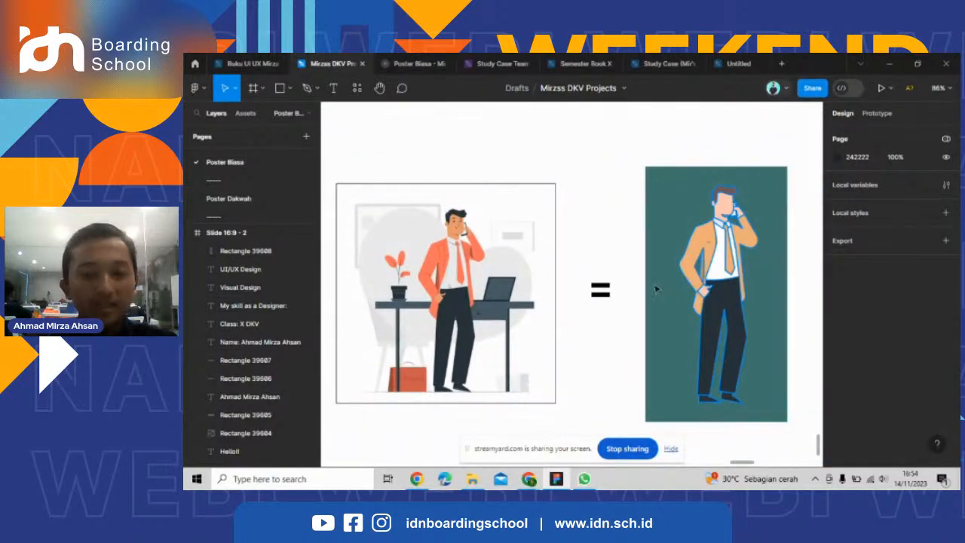
pyautogui.scroll(-4, 656, 288)
pyautogui.scroll(2, 487, 381)
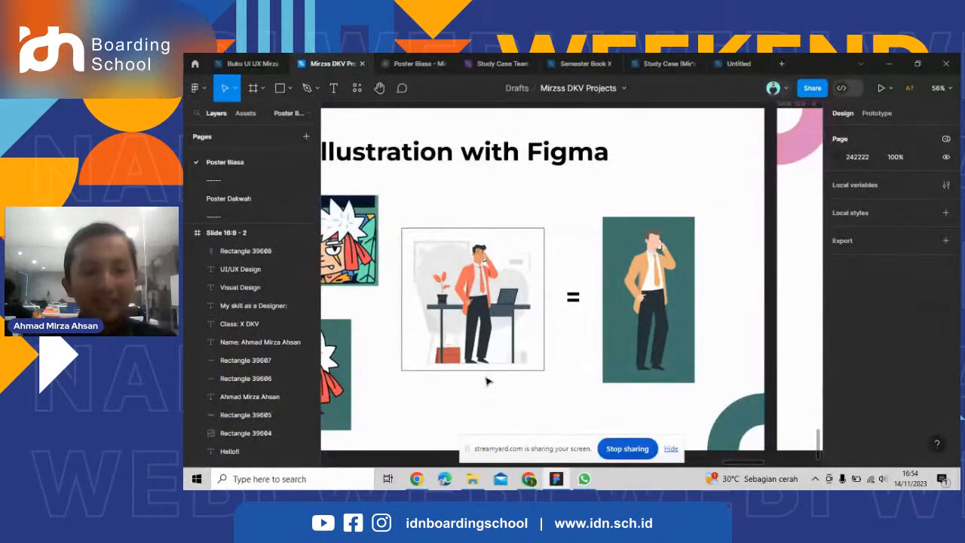
pyautogui.scroll(-2, 416, 306)
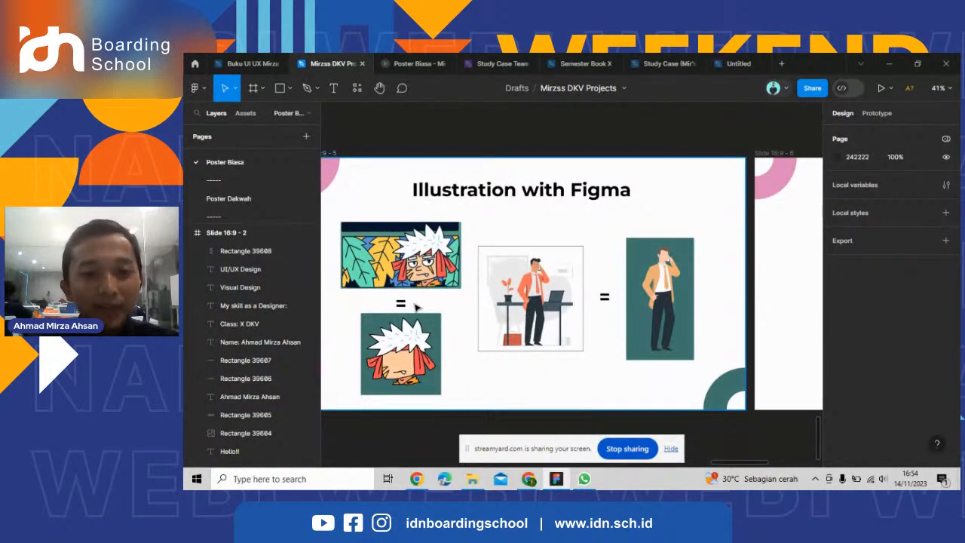
# Review the whole "Illustration with Figma" slide and go on to the "Let's start our Design" slide.
pyautogui.scroll(1, 415, 306)
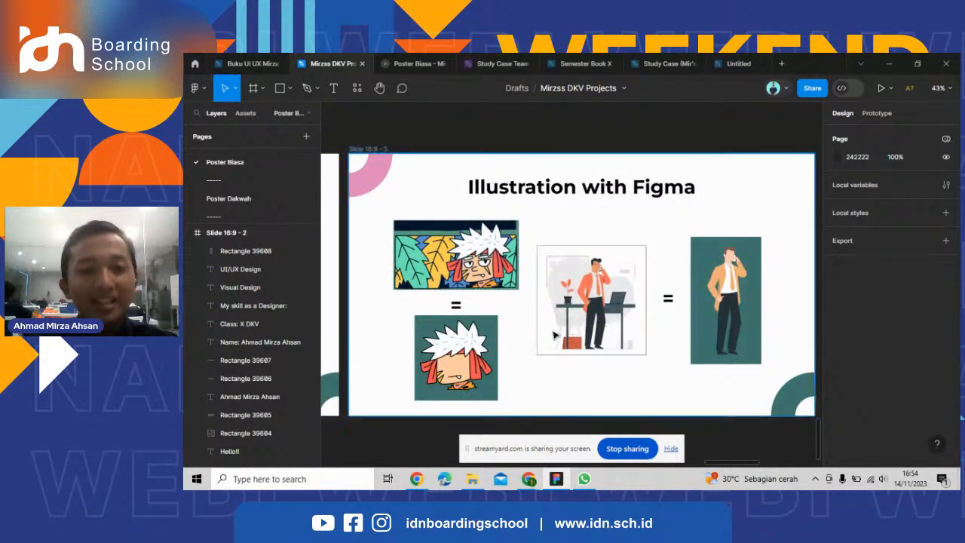
pyautogui.scroll(1, 657, 368)
pyautogui.hscroll(5, 727, 454)
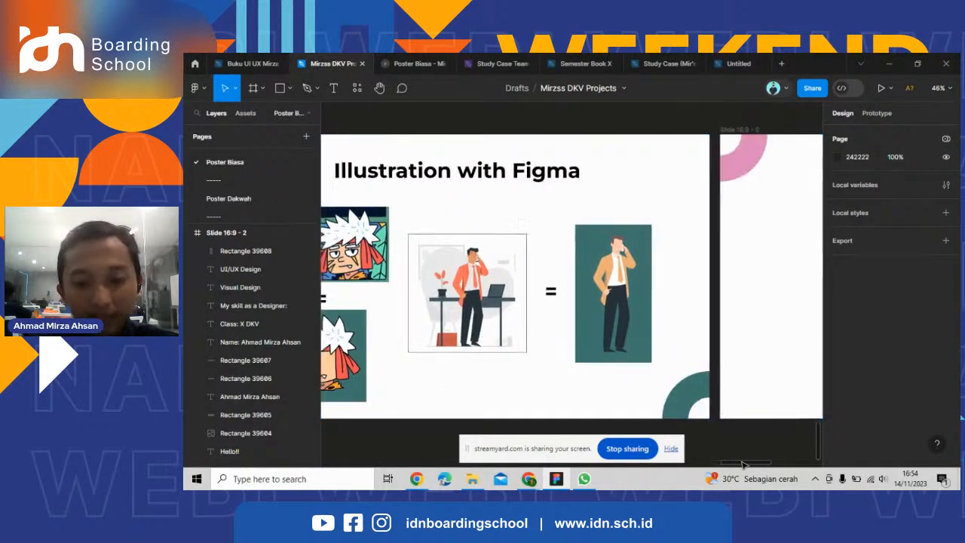
pyautogui.scroll(-1, 692, 396)
pyautogui.scroll(-1, 691, 396)
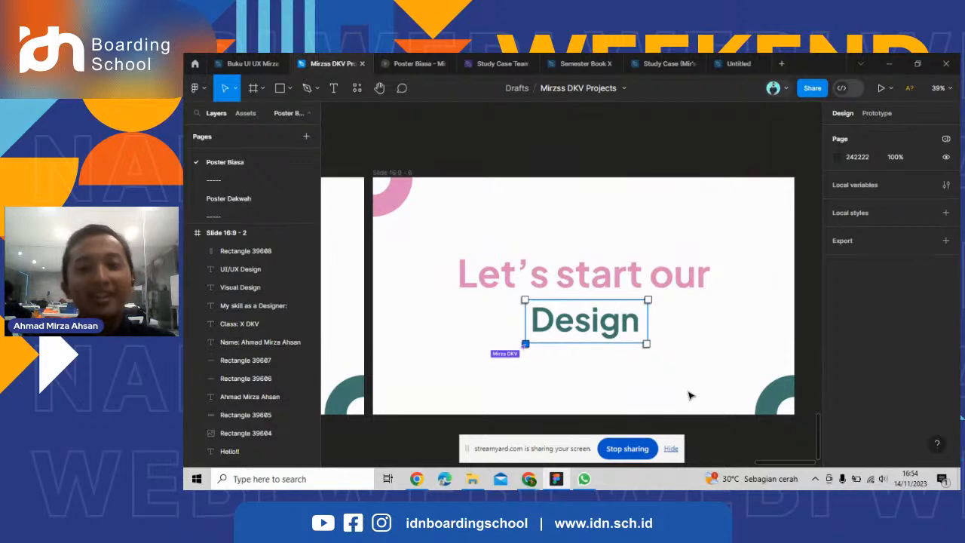
# Switch to the Untitled design file and view the two reference images beside the Poster frame.
pyautogui.click(737, 63)
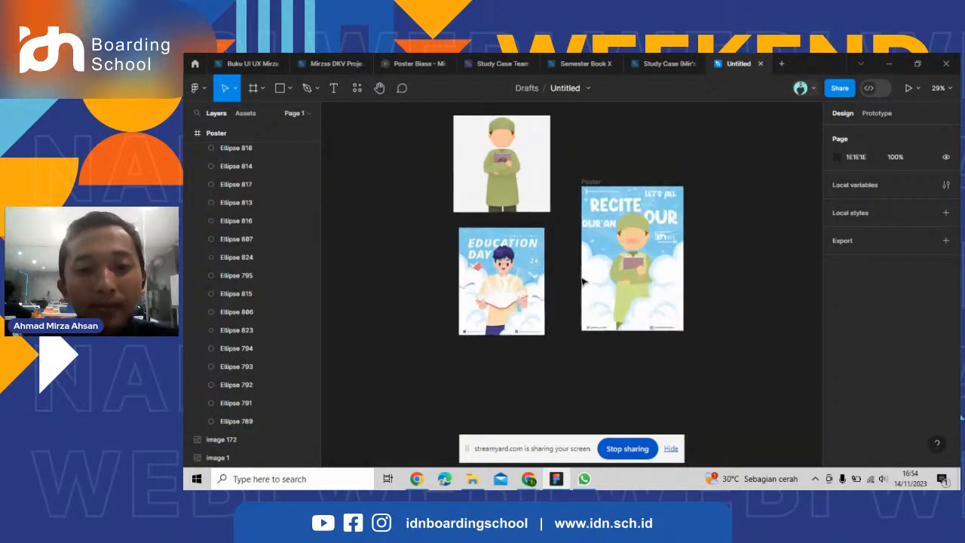
pyautogui.scroll(2, 583, 281)
pyautogui.scroll(-1, 520, 249)
pyautogui.click(498, 235)
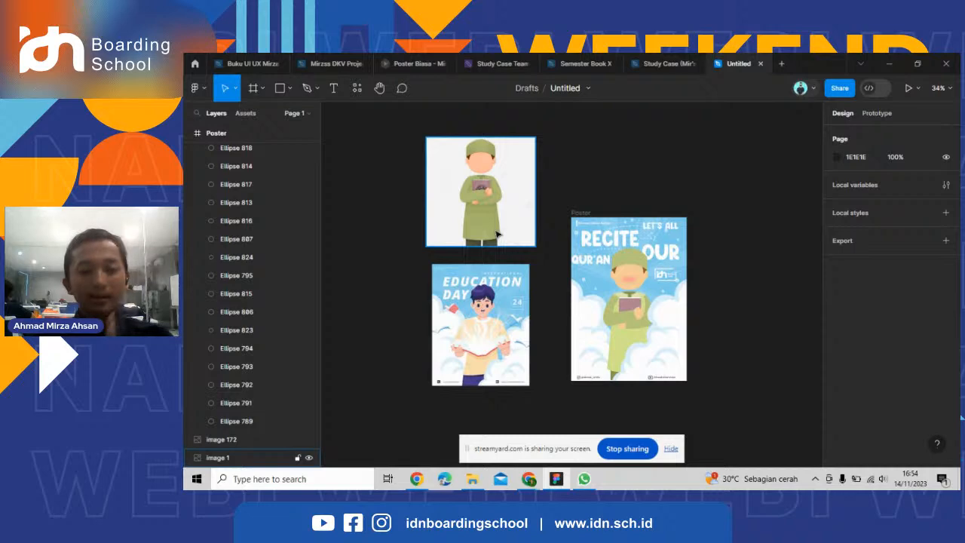
pyautogui.scroll(1, 490, 240)
pyautogui.press('Escape')
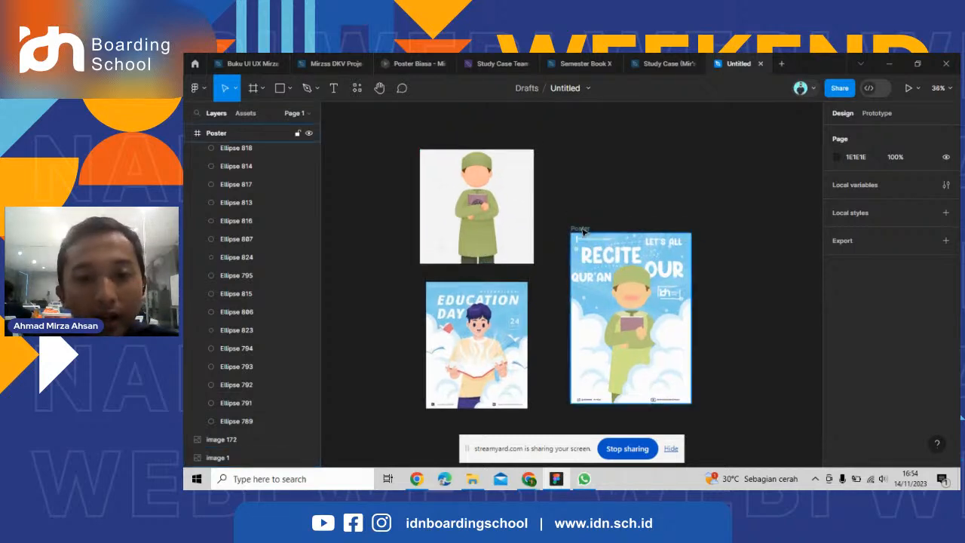
# Move the Poster frame slightly up and closer to the two reference images, leaving nothing selected.
pyautogui.scroll(1, 583, 232)
pyautogui.moveTo(584, 231); pyautogui.dragTo(572, 218)
pyautogui.click(621, 195)
pyautogui.scroll(-1, 623, 195)
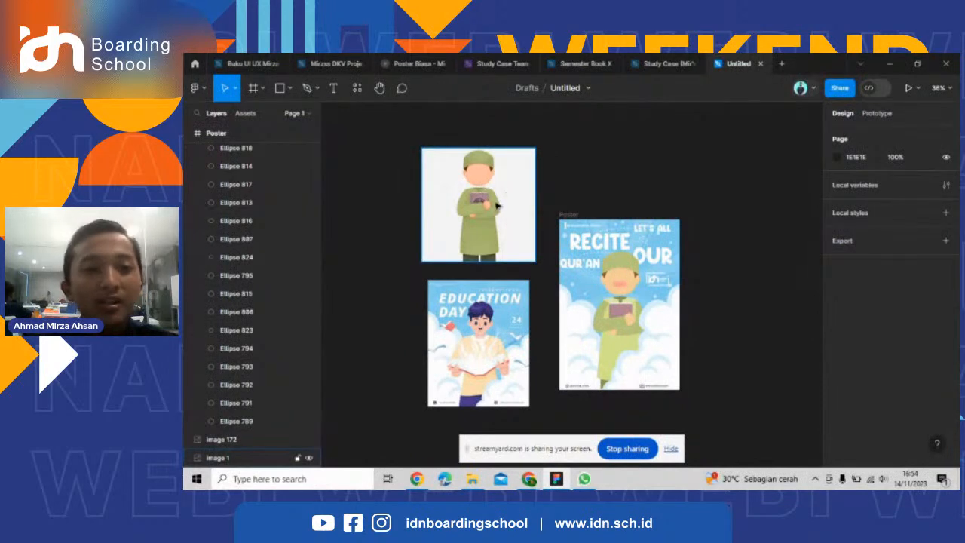
# Examine the green-robed character image and the "Education Day" poster as references for the "Recite Qur'an" poster.
pyautogui.scroll(2, 630, 257)
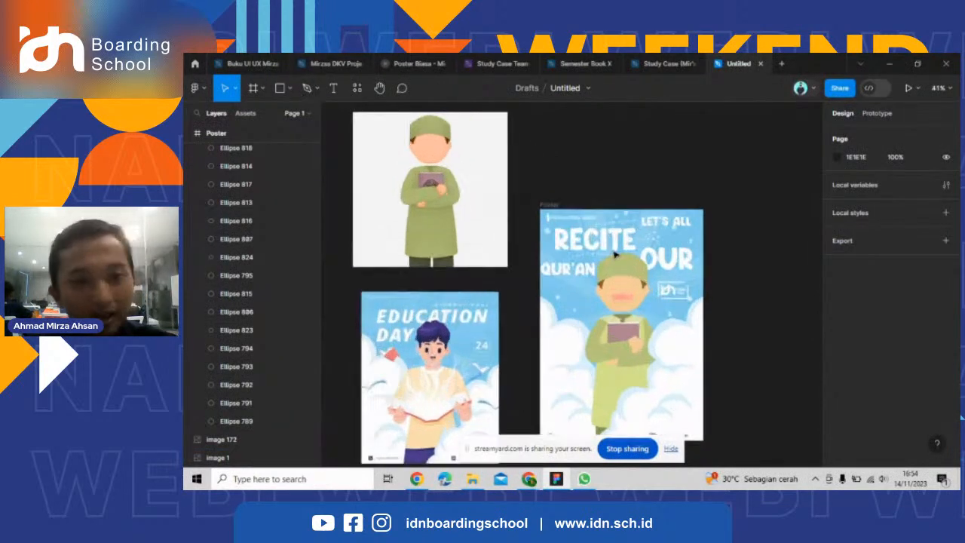
pyautogui.scroll(-1, 624, 287)
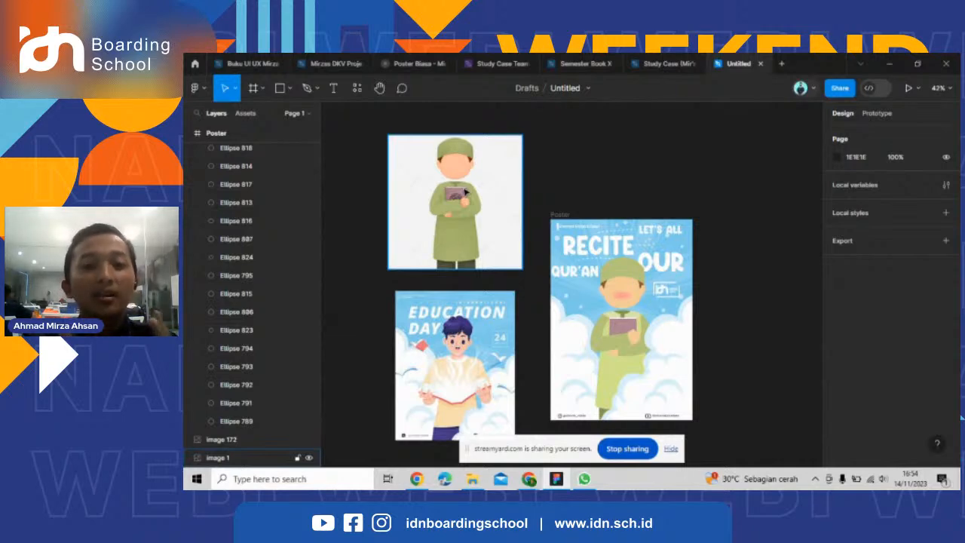
pyautogui.scroll(-3, 469, 302)
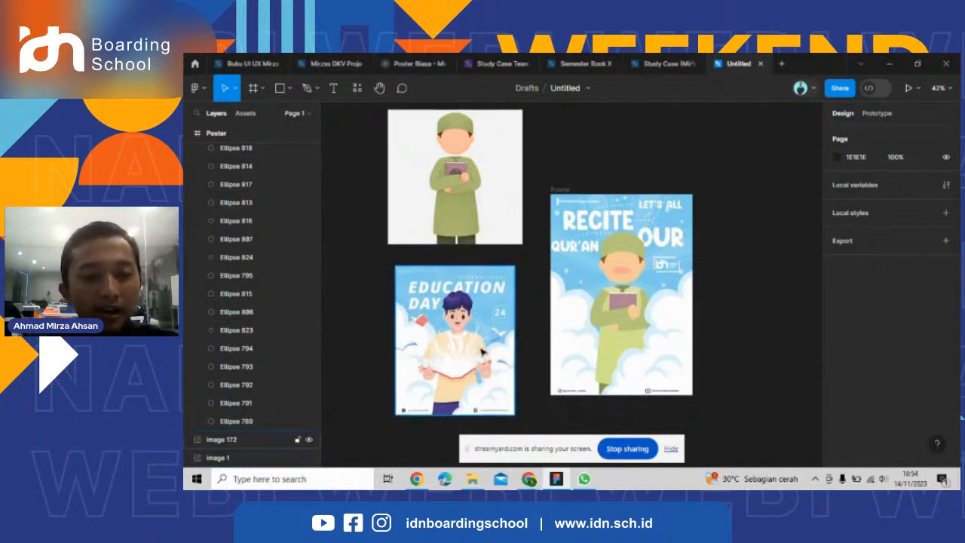
pyautogui.scroll(3, 450, 341)
pyautogui.scroll(-2, 422, 316)
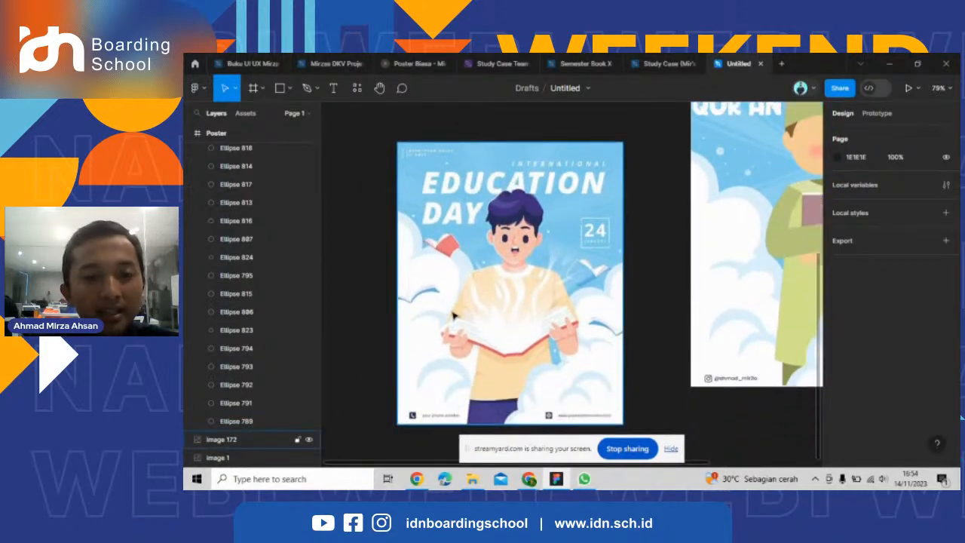
pyautogui.scroll(1, 517, 277)
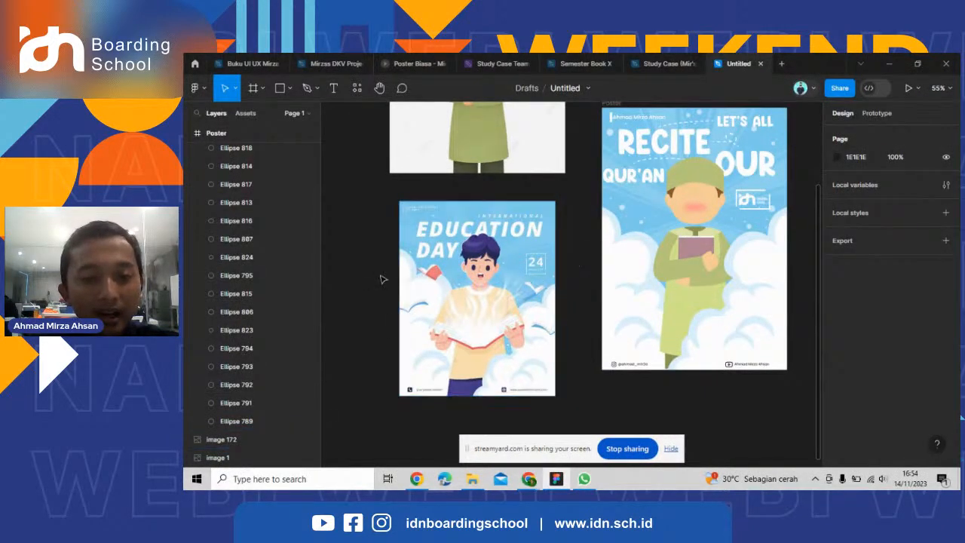
pyautogui.scroll(5, 383, 277)
pyautogui.scroll(-3, 383, 279)
pyautogui.scroll(-1, 382, 279)
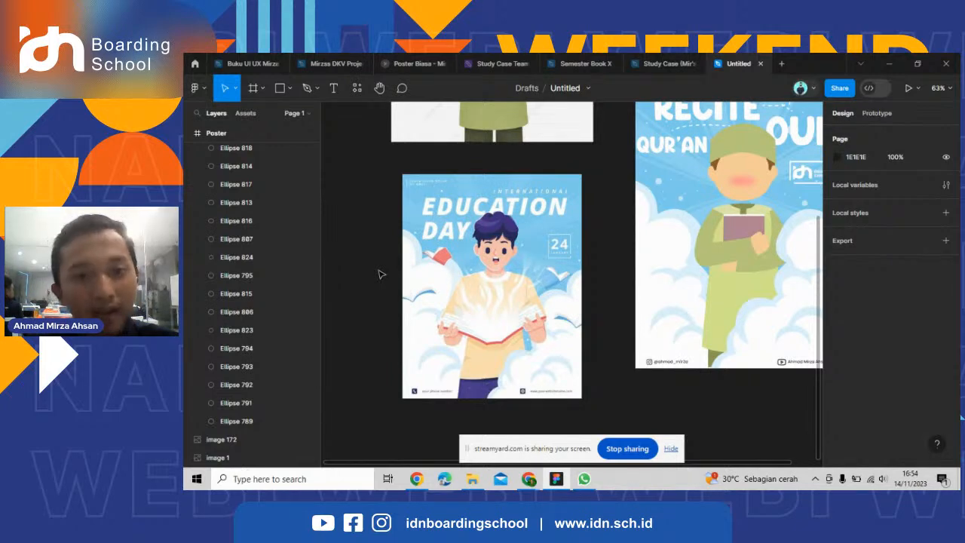
pyautogui.scroll(-2, 382, 274)
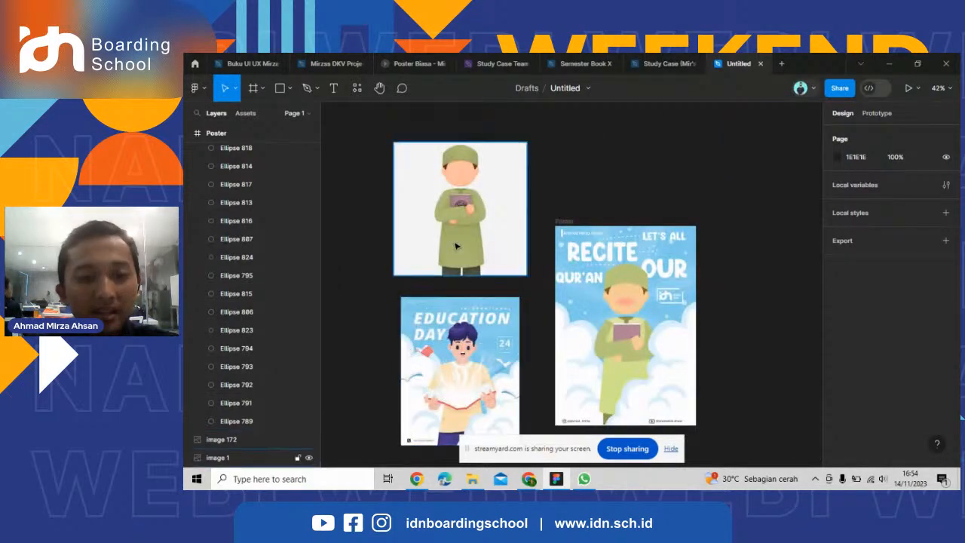
pyautogui.scroll(-1, 445, 249)
pyautogui.scroll(-1, 444, 238)
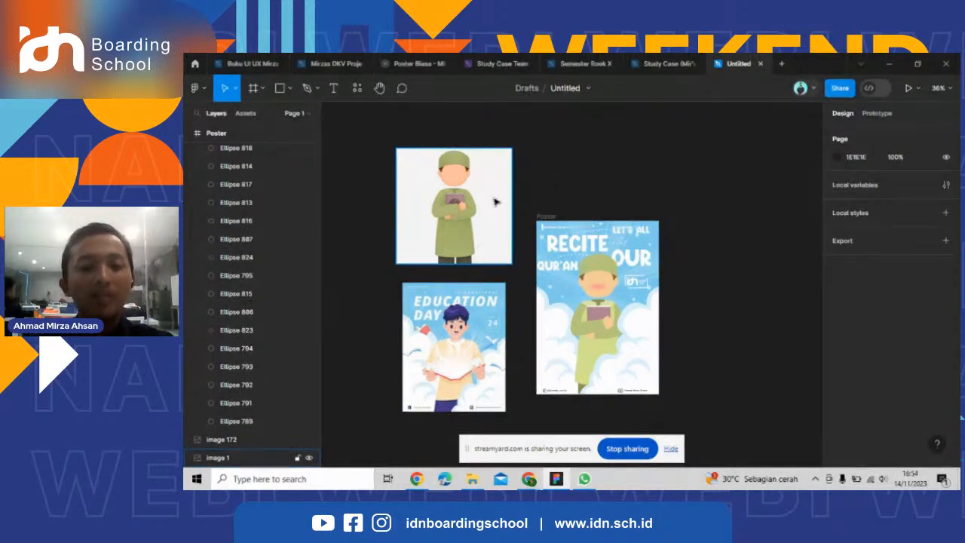
# Add a blank A4 frame from the Paper presets and place it beside the Poster frame with a clear gap, leaving nothing selected.
pyautogui.scroll(-1, 493, 200)
pyautogui.scroll(2, 505, 243)
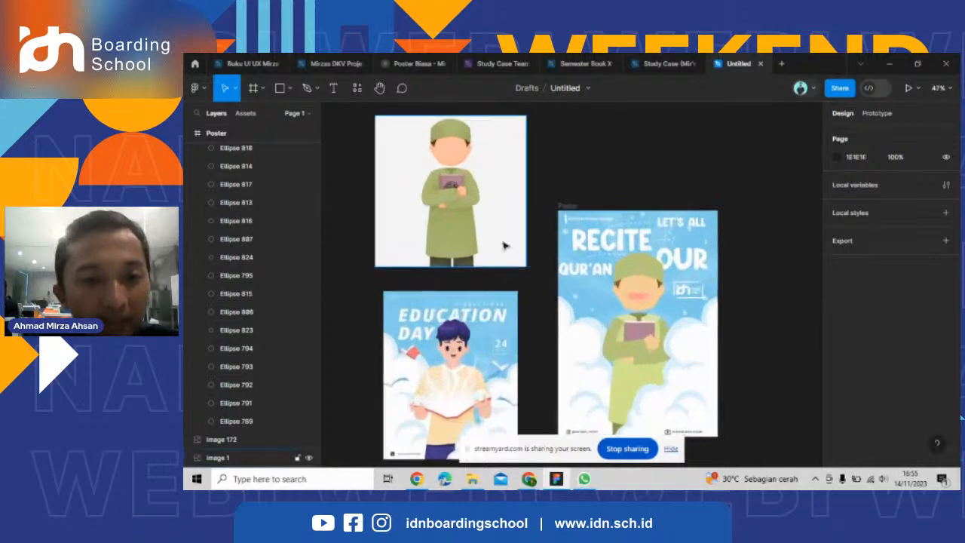
pyautogui.scroll(-2, 482, 215)
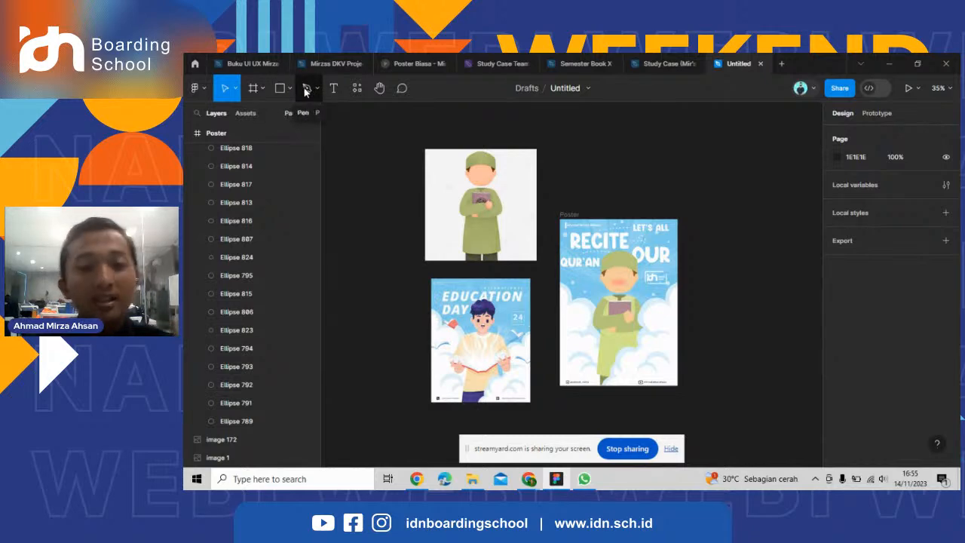
pyautogui.click(253, 88)
pyautogui.scroll(-3, 464, 313)
pyautogui.scroll(1, 702, 304)
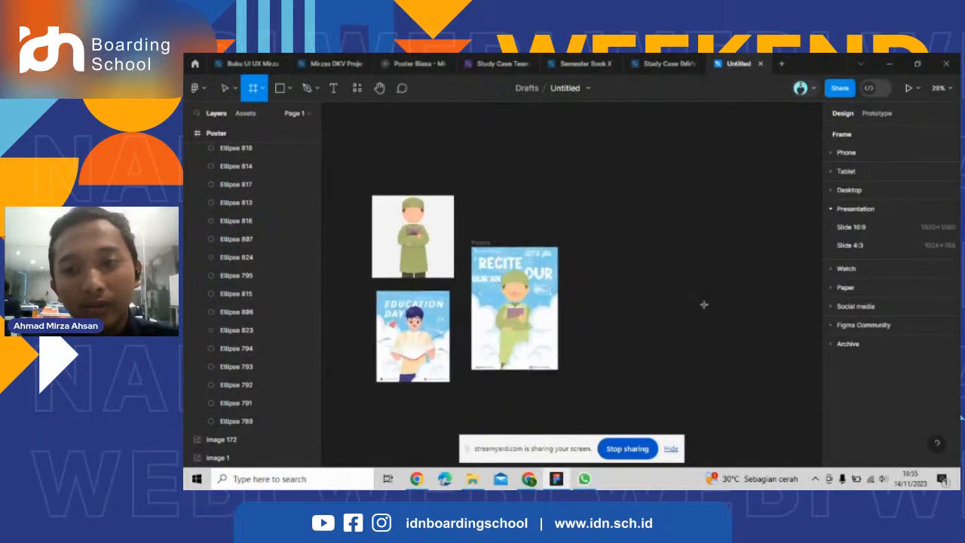
pyautogui.click(842, 287)
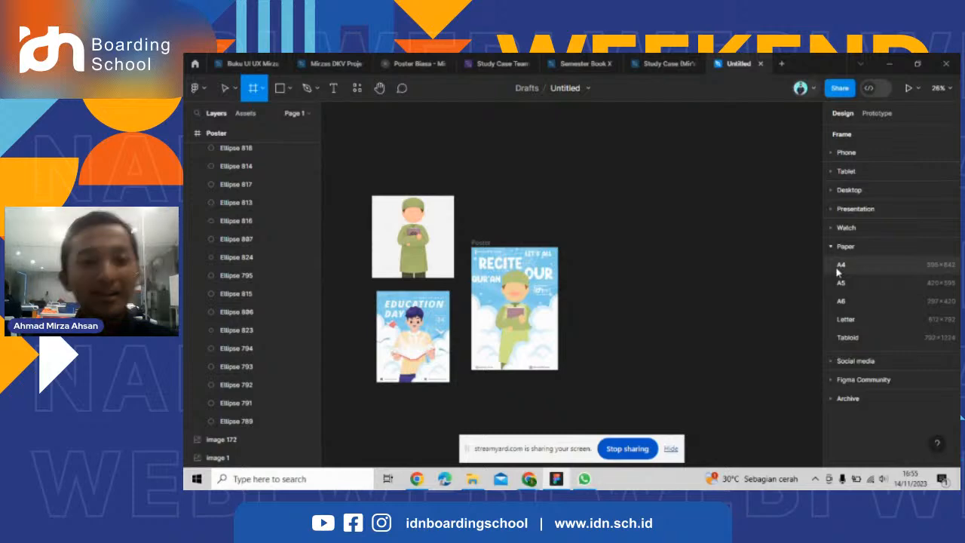
pyautogui.click(841, 265)
pyautogui.scroll(3, 717, 290)
pyautogui.scroll(-3, 635, 279)
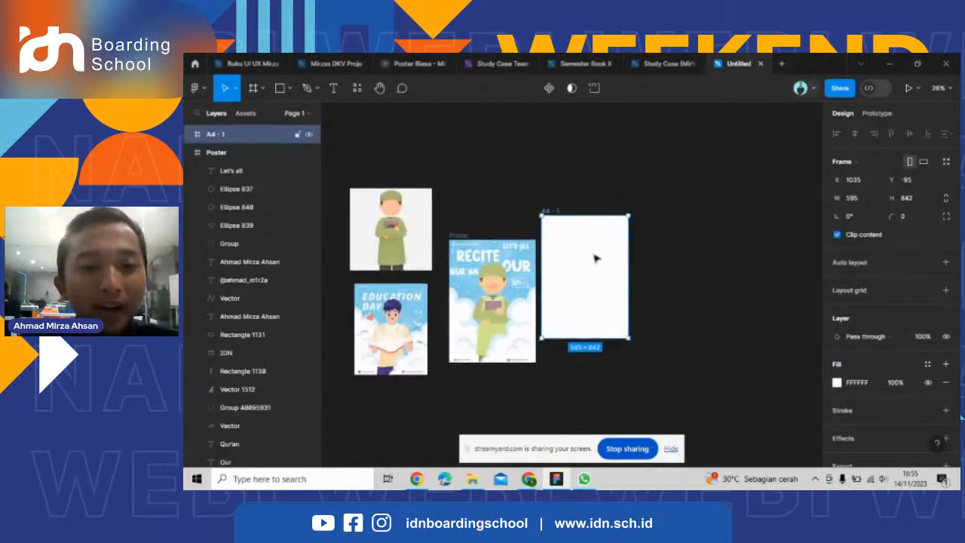
pyautogui.moveTo(596, 258); pyautogui.dragTo(619, 297)
pyautogui.click(610, 225)
# Activate the Pen tool and view its Pen and Pencil variants, keeping Pen as the active one.
pyautogui.click(307, 89)
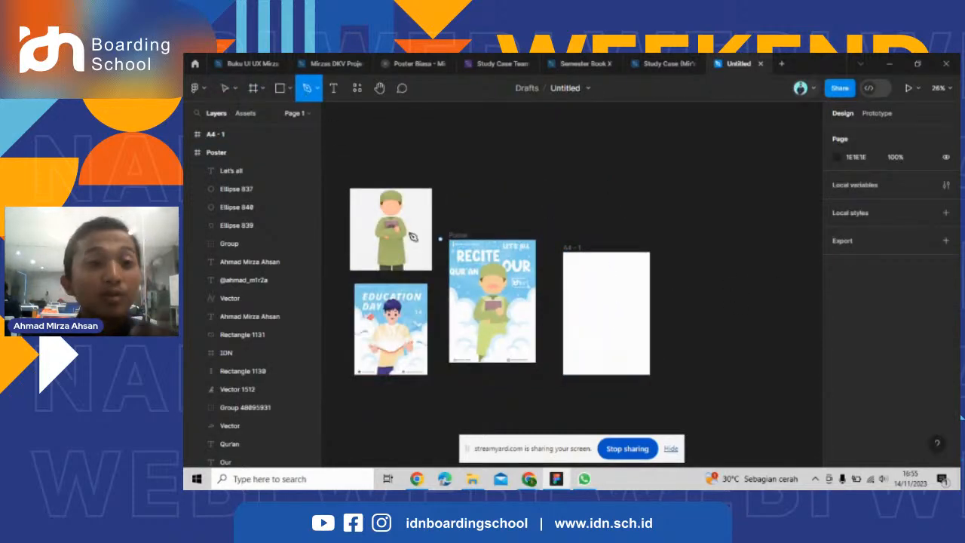
pyautogui.scroll(3, 369, 222)
pyautogui.scroll(-3, 659, 198)
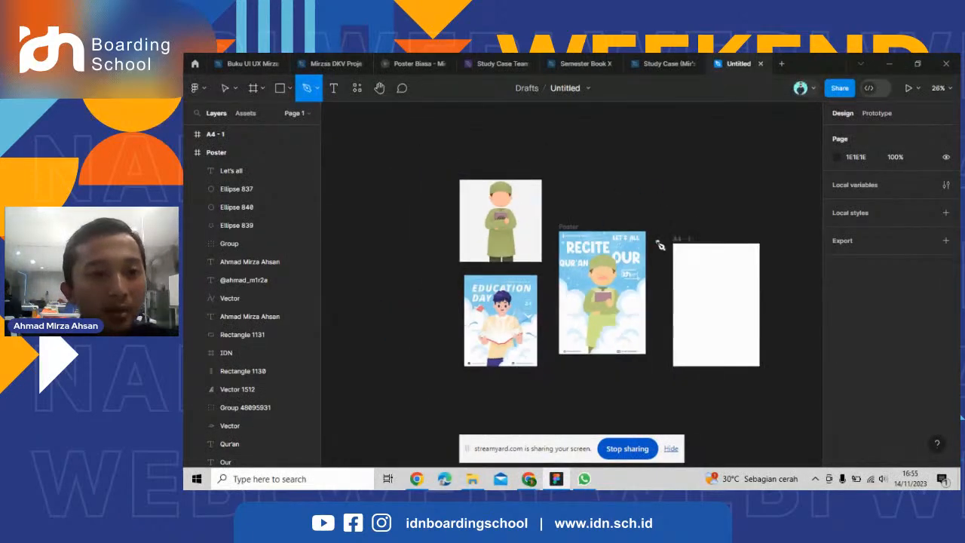
pyautogui.scroll(2, 661, 244)
pyautogui.click(317, 88)
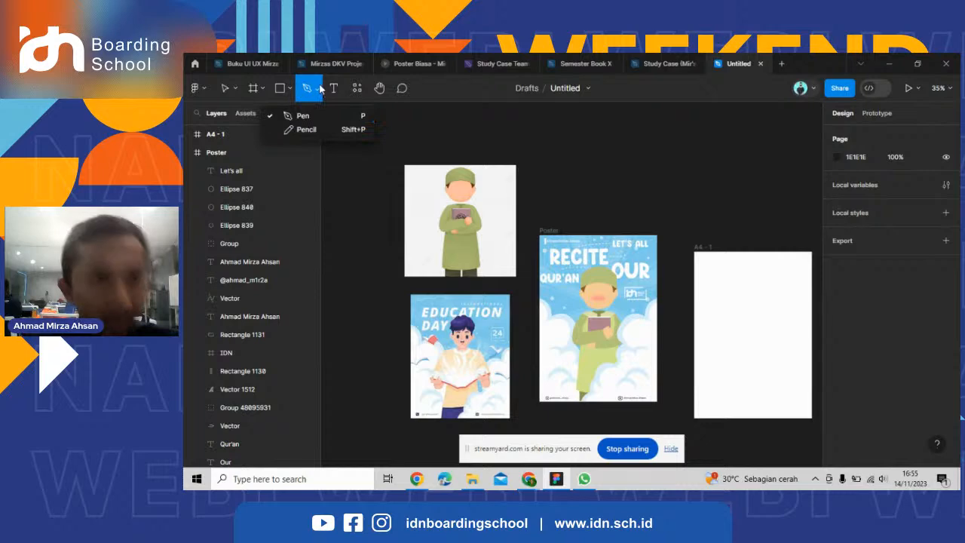
pyautogui.click(318, 92)
pyautogui.click(318, 91)
pyautogui.click(317, 92)
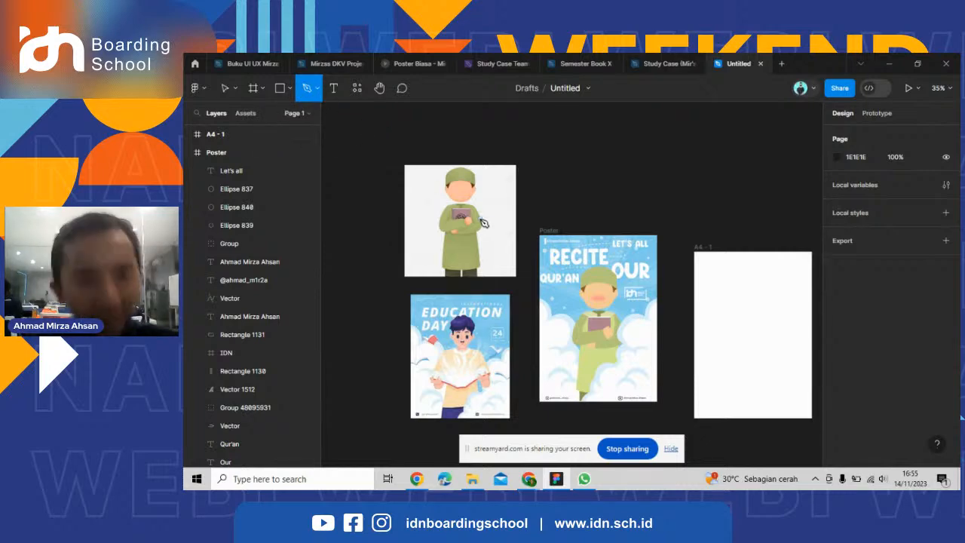
# Start a Pen path at the middle of the neckline on the green-robed character image.
pyautogui.scroll(10, 445, 282)
pyautogui.scroll(-8, 445, 285)
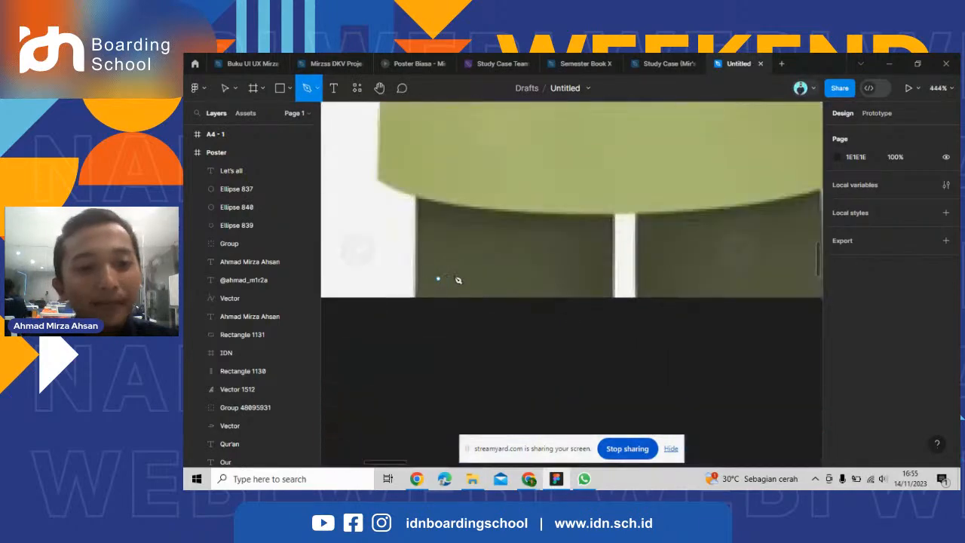
pyautogui.scroll(-3, 451, 263)
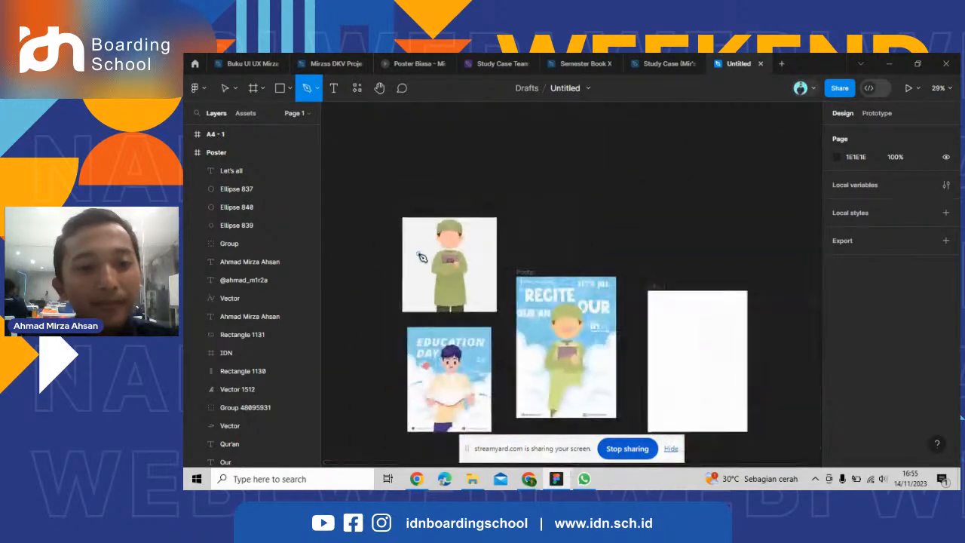
pyautogui.scroll(5, 427, 245)
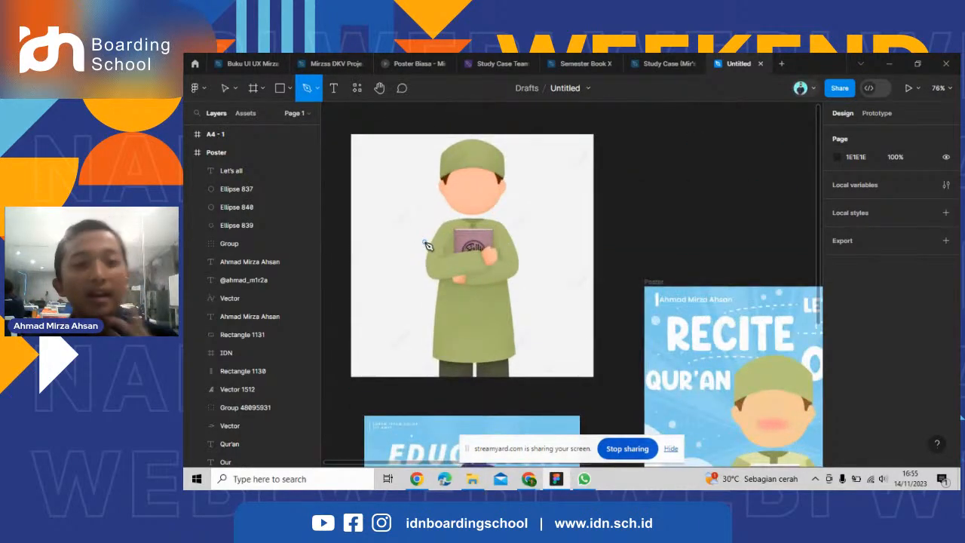
pyautogui.scroll(2, 467, 224)
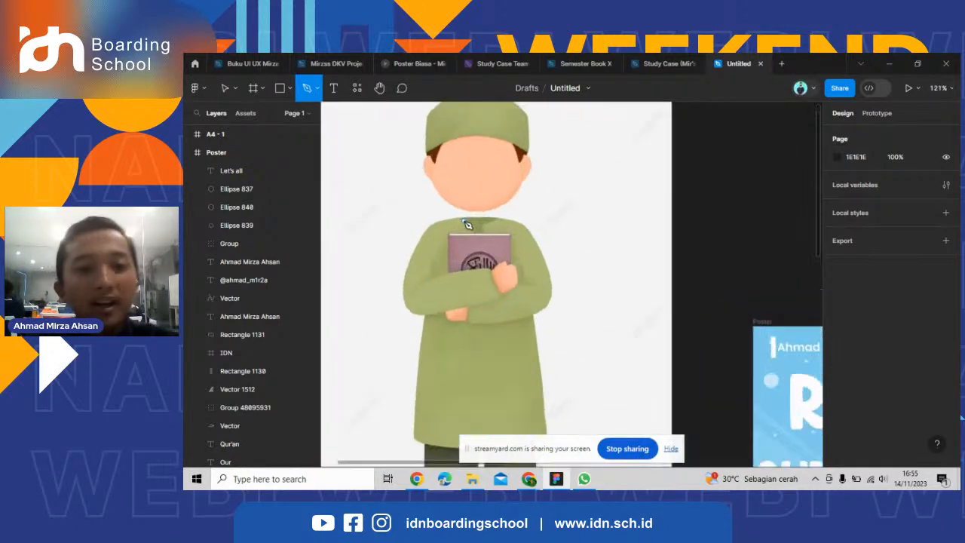
pyautogui.scroll(4, 468, 221)
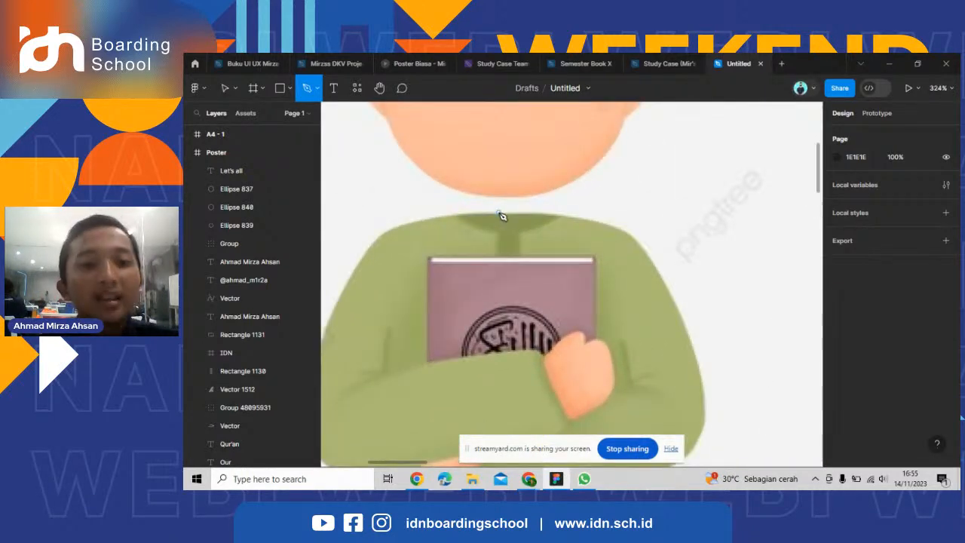
pyautogui.scroll(-3, 567, 229)
pyautogui.scroll(3, 551, 225)
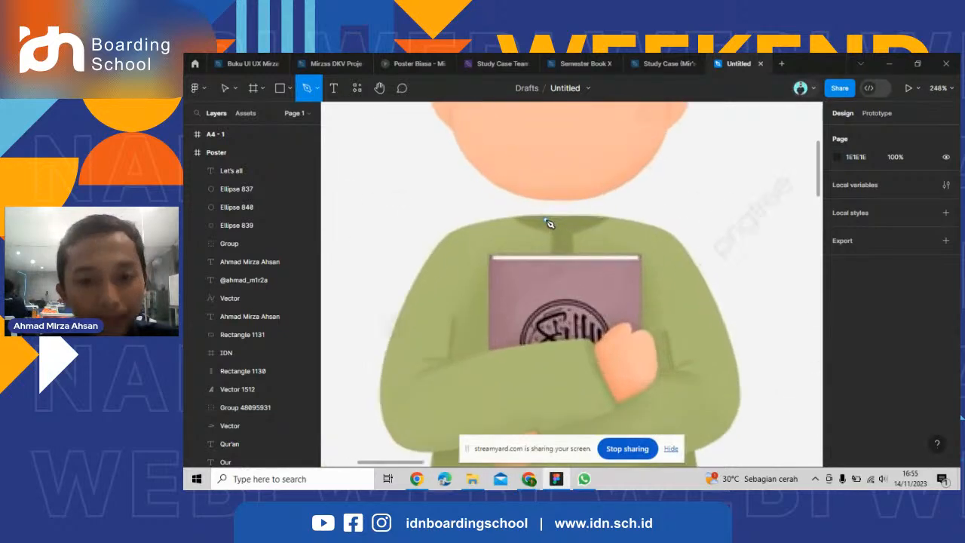
pyautogui.scroll(4, 558, 219)
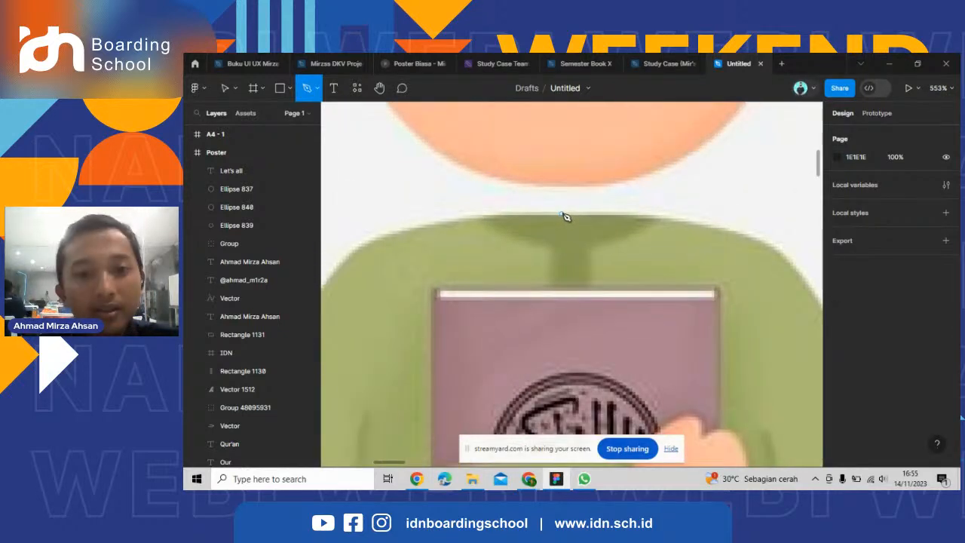
pyautogui.click(566, 215)
pyautogui.scroll(-3, 650, 226)
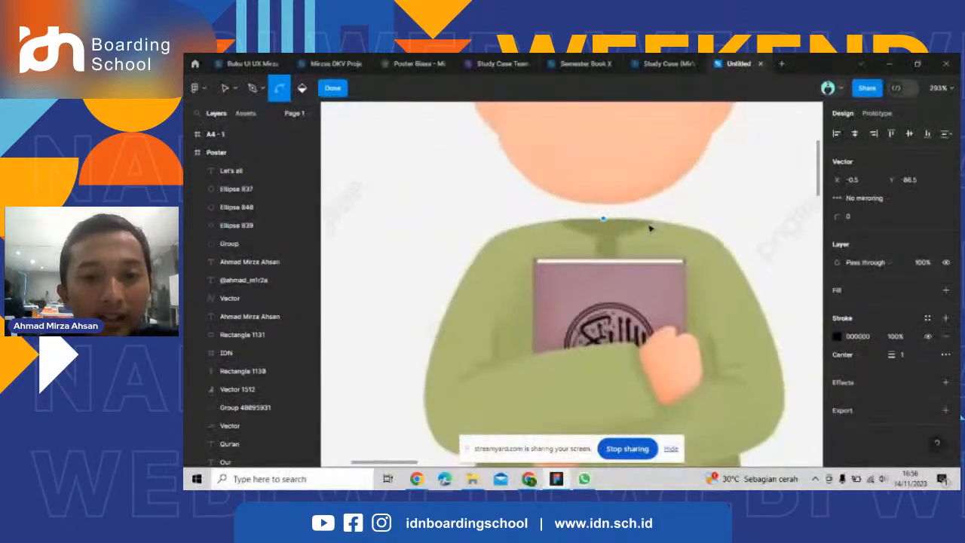
# Try a path segment from the neckline to the left shoulder, bent to follow the robe's edge, and undo it.
pyautogui.scroll(3, 558, 239)
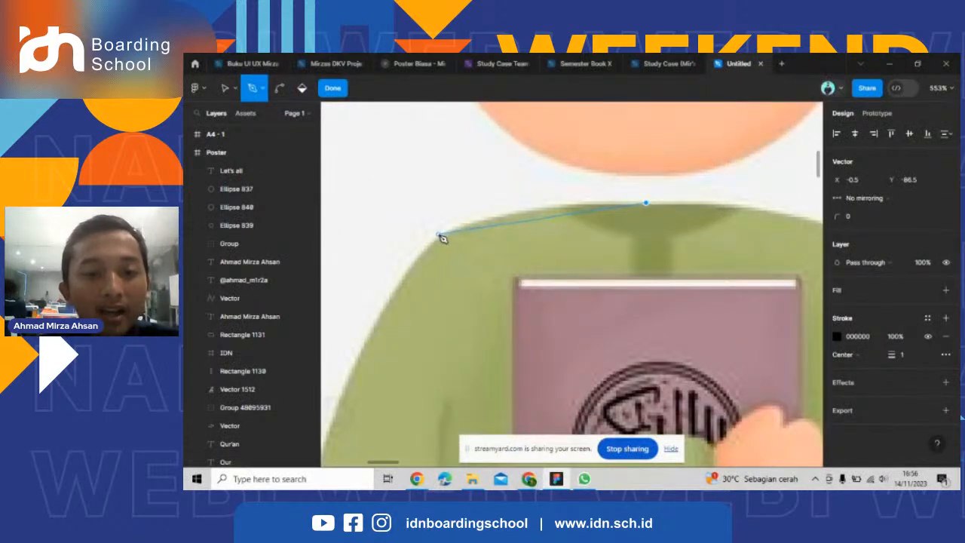
pyautogui.click(437, 241)
pyautogui.press('ctrl')
pyautogui.moveTo(543, 223); pyautogui.dragTo(525, 217)
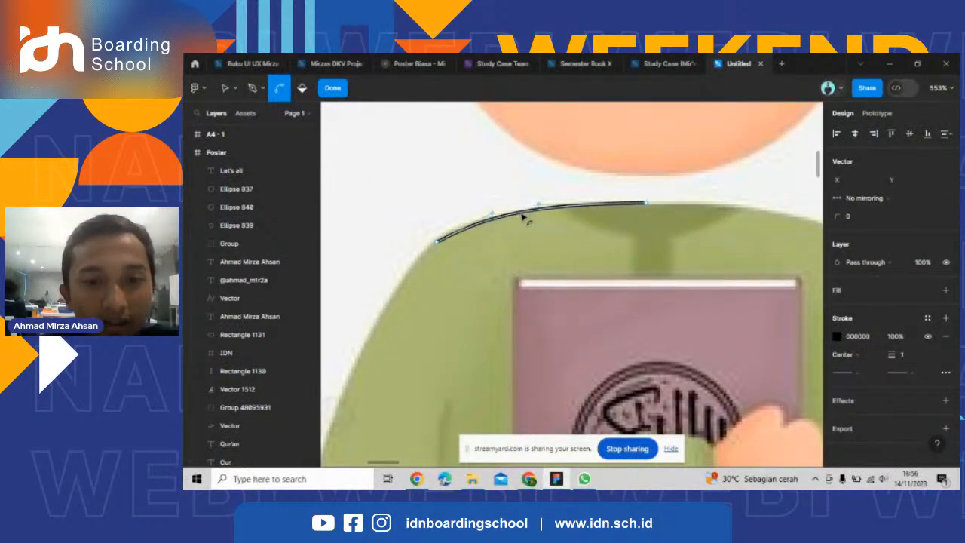
pyautogui.scroll(-1, 516, 225)
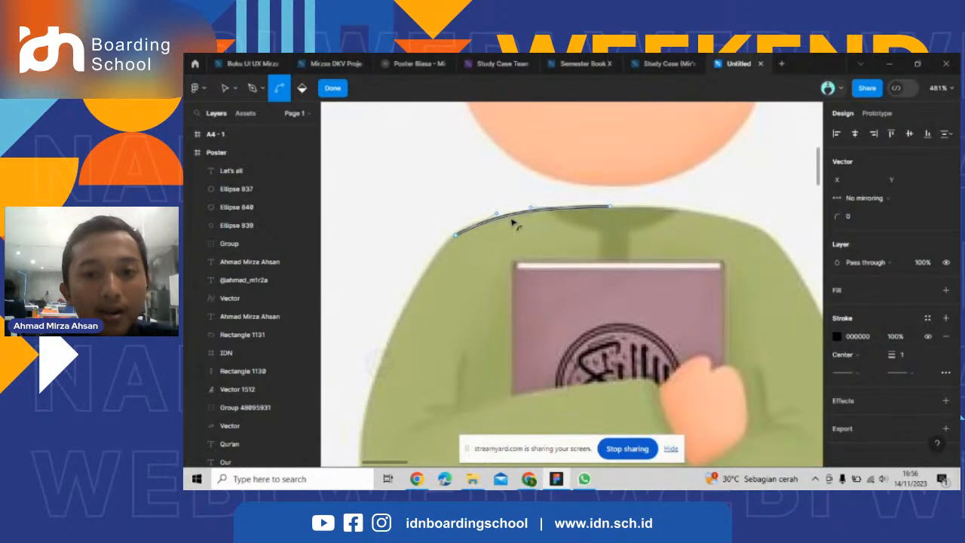
pyautogui.scroll(1, 442, 244)
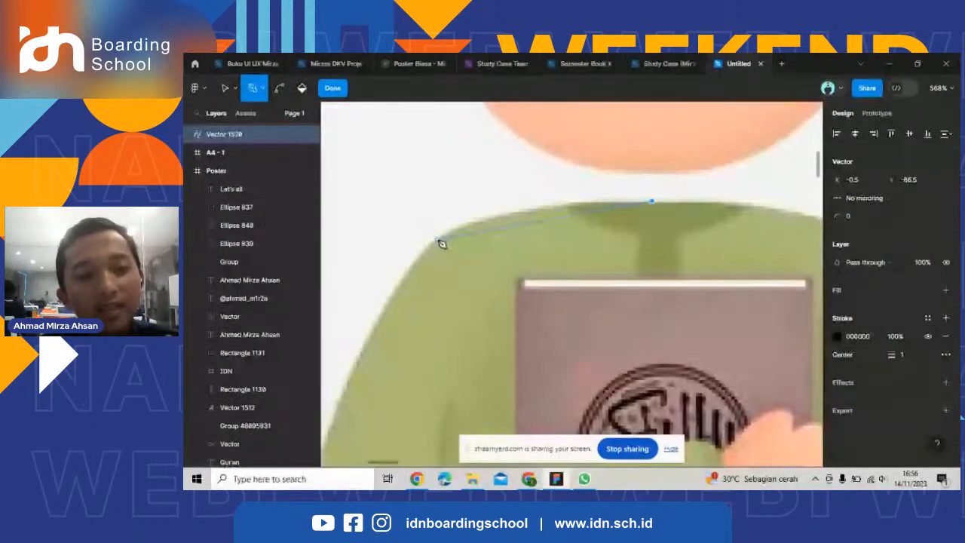
# Place the left shoulder point again and bend the new segment along the top edge of the robe.
pyautogui.click(431, 243)
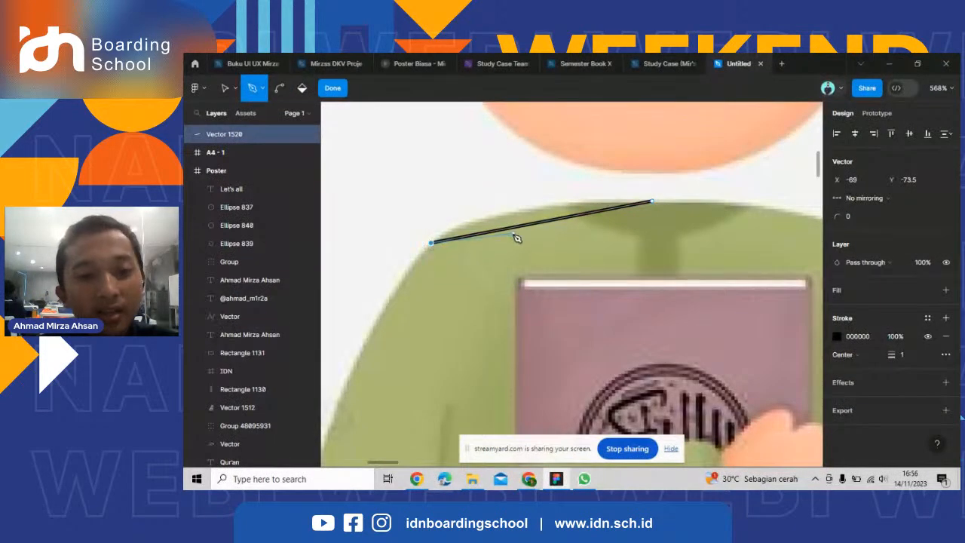
pyautogui.moveTo(521, 225); pyautogui.dragTo(508, 216)
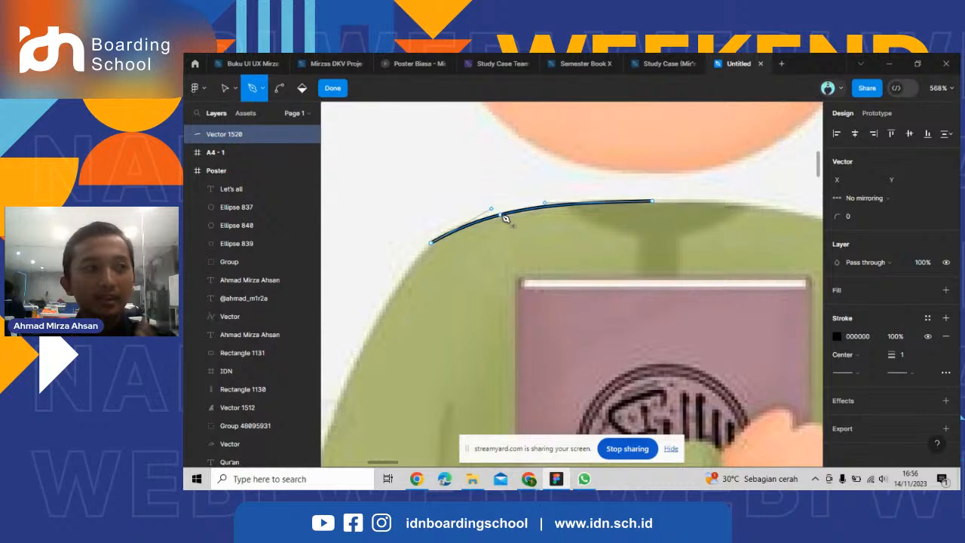
pyautogui.scroll(5, 505, 218)
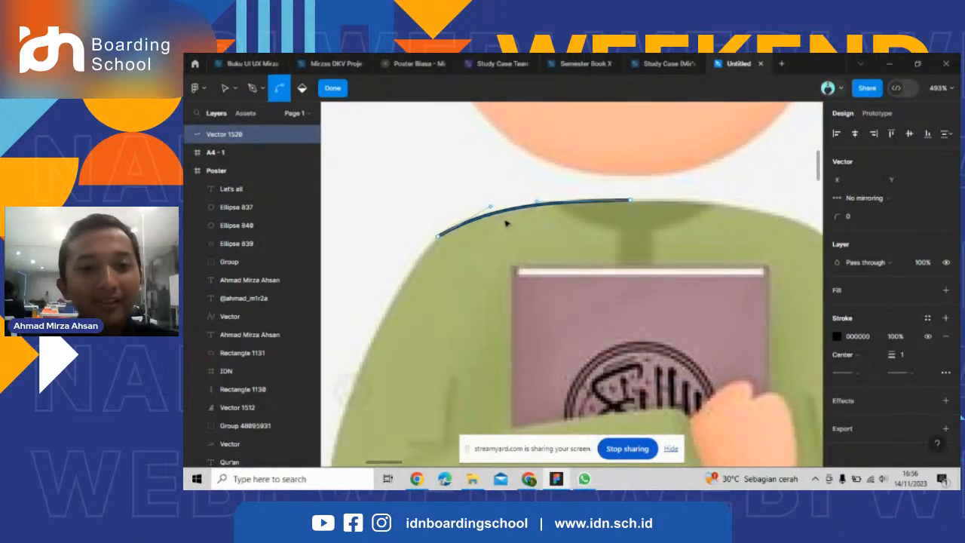
pyautogui.scroll(-6, 522, 212)
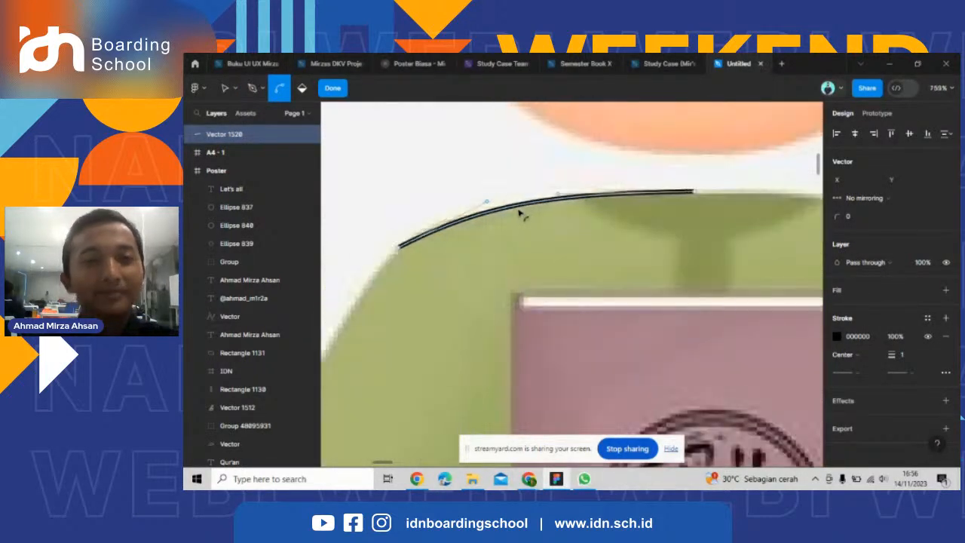
pyautogui.scroll(3, 501, 210)
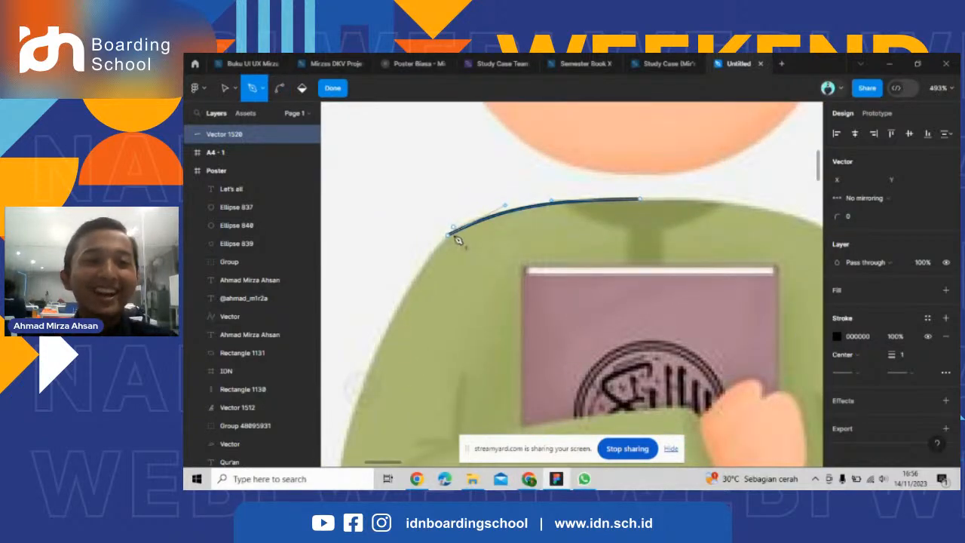
pyautogui.scroll(-4, 451, 239)
pyautogui.scroll(5, 450, 245)
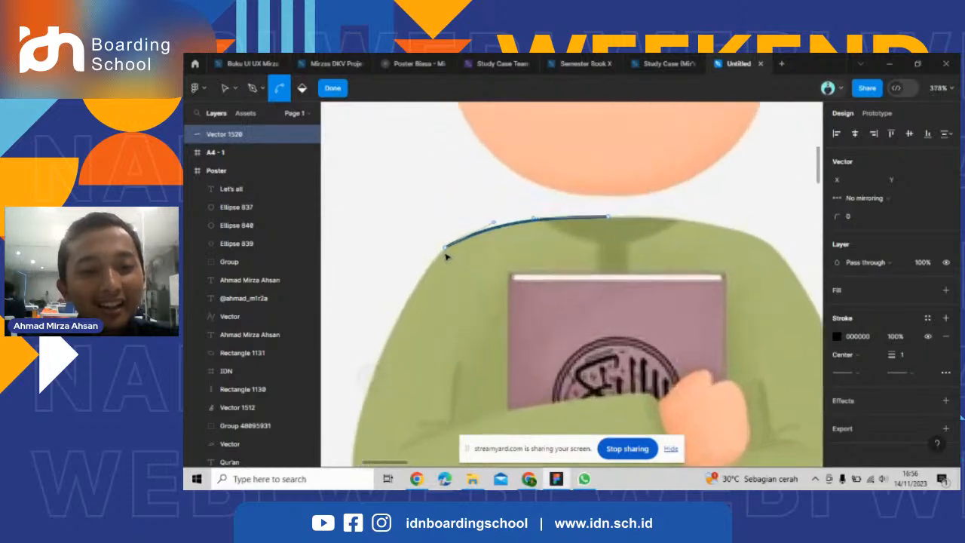
pyautogui.scroll(3, 452, 247)
pyautogui.scroll(-4, 403, 273)
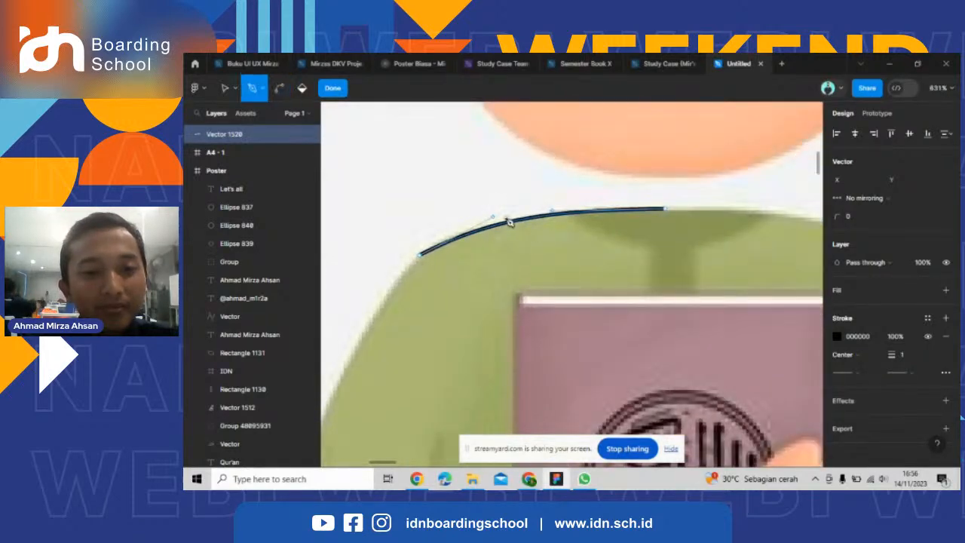
# Try adjusting the shoulder curve's handle near the neckline and undo back to the single starting point.
pyautogui.click(558, 212)
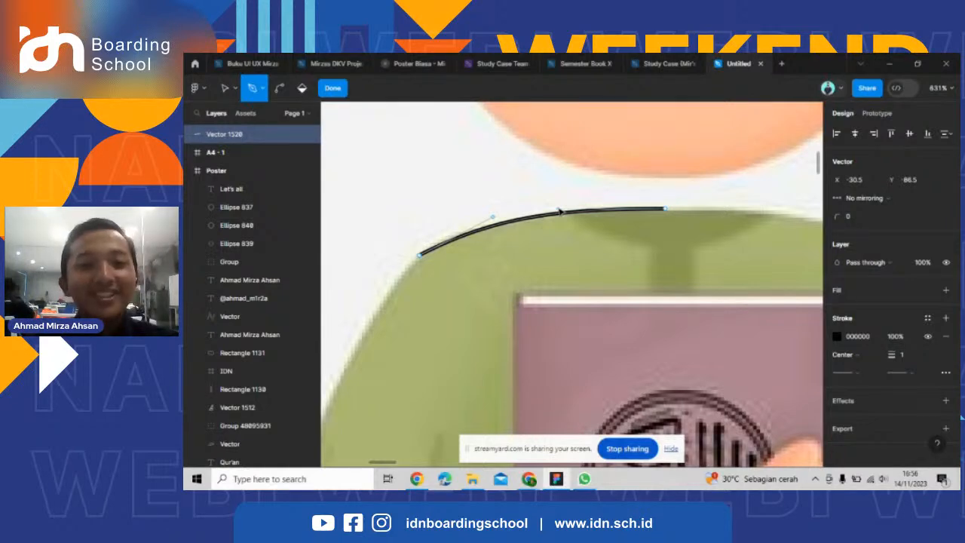
pyautogui.keyDown('ctrl'); pyautogui.click(469, 233); pyautogui.keyUp('ctrl')
pyautogui.keyDown('ctrl'); pyautogui.click(422, 255); pyautogui.keyUp('ctrl')
pyautogui.hotkey('ctrl', 'z')
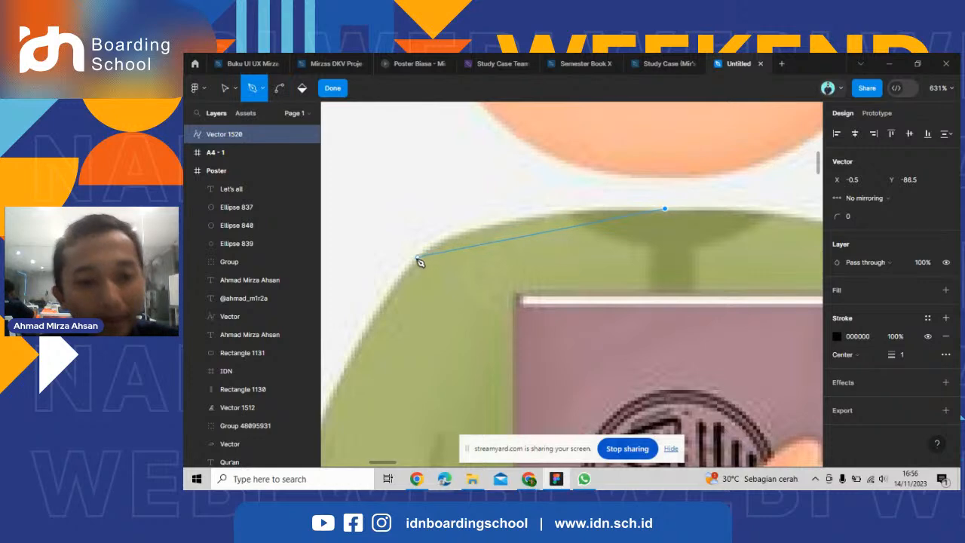
# Draw the segment from the neckline to the left shoulder again, curved to match the rounded shoulder outline.
pyautogui.click(416, 261)
pyautogui.moveTo(420, 262); pyautogui.dragTo(378, 318)
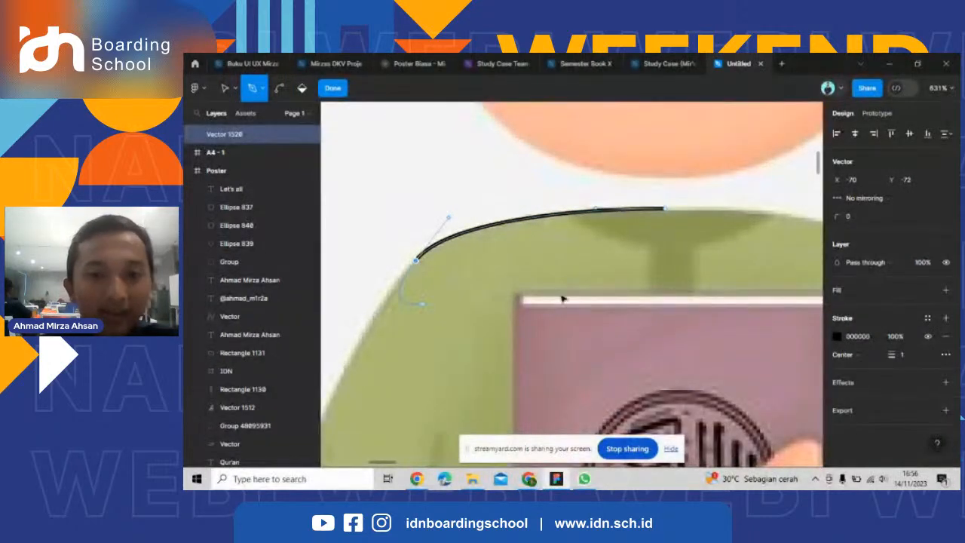
pyautogui.scroll(-3, 669, 272)
pyautogui.scroll(3, 574, 268)
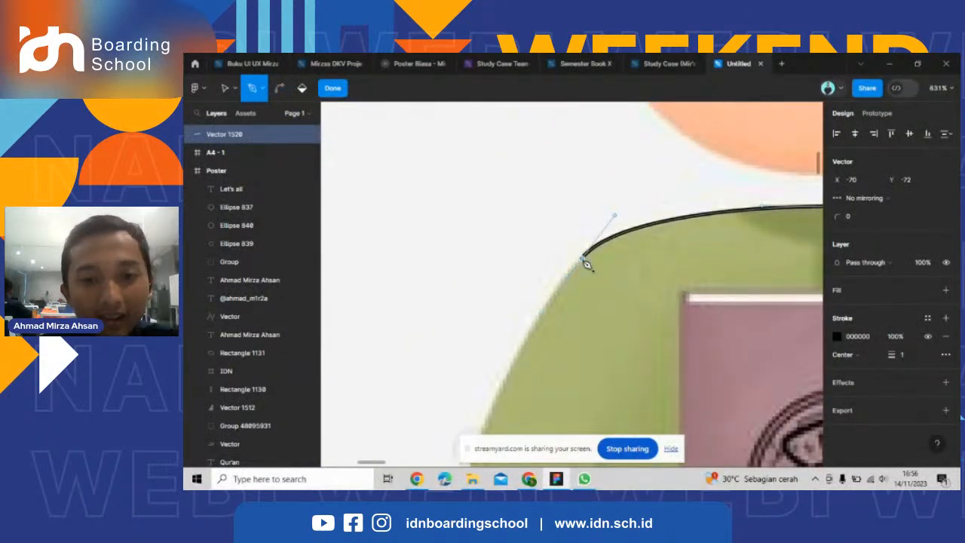
# Extend the path from the left shoulder down to the elbow and bend the segment along the sleeve's outer edge.
pyautogui.scroll(-3, 517, 319)
pyautogui.scroll(5, 528, 338)
pyautogui.scroll(-2, 482, 392)
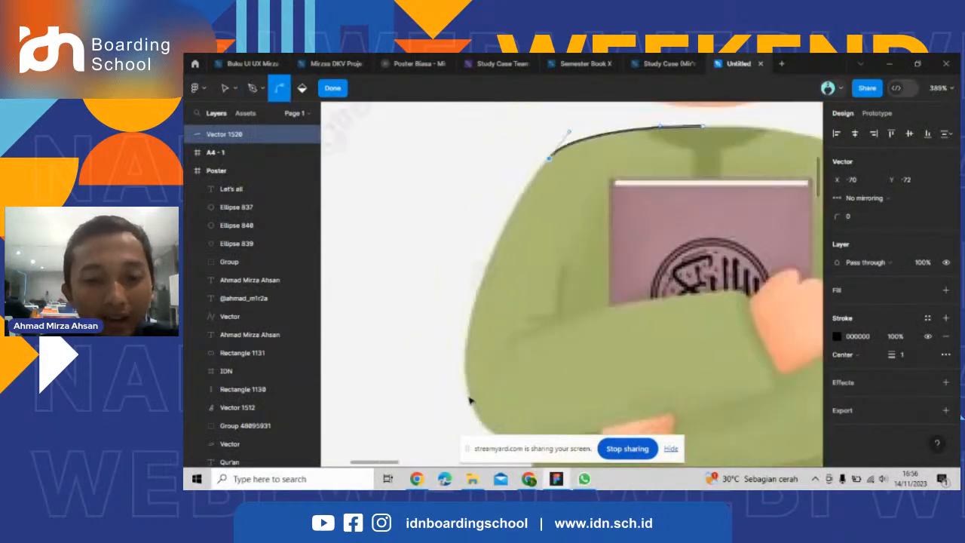
pyautogui.scroll(-2, 471, 396)
pyautogui.scroll(2, 477, 393)
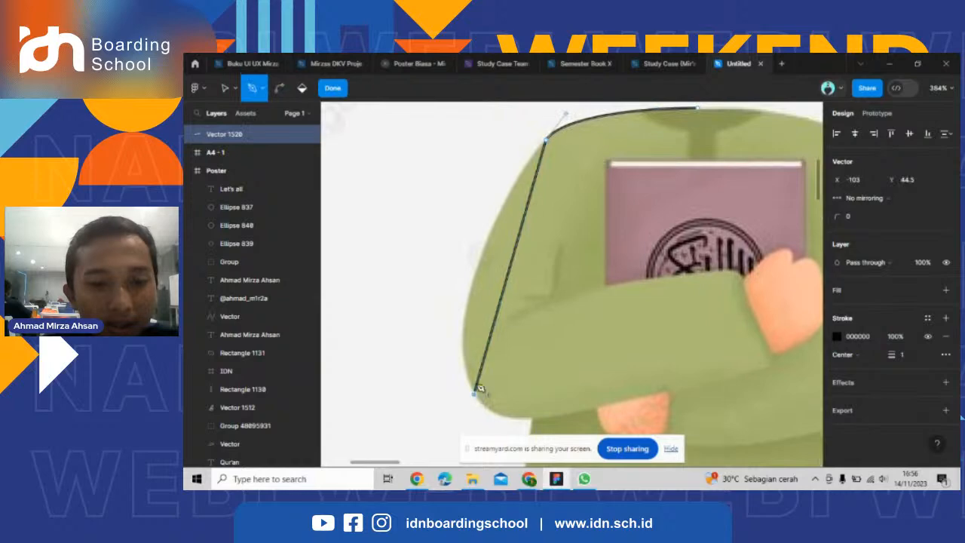
pyautogui.moveTo(505, 287); pyautogui.dragTo(474, 290)
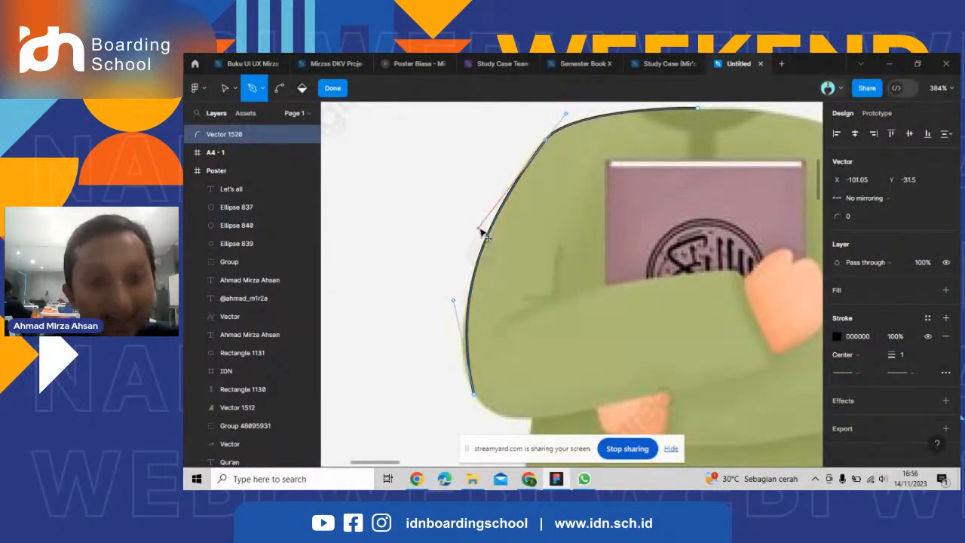
# Extend the path from the left elbow to the forearm's underside and bend the segment along the sleeve's rounded lower edge.
pyautogui.scroll(5, 469, 354)
pyautogui.scroll(-4, 467, 343)
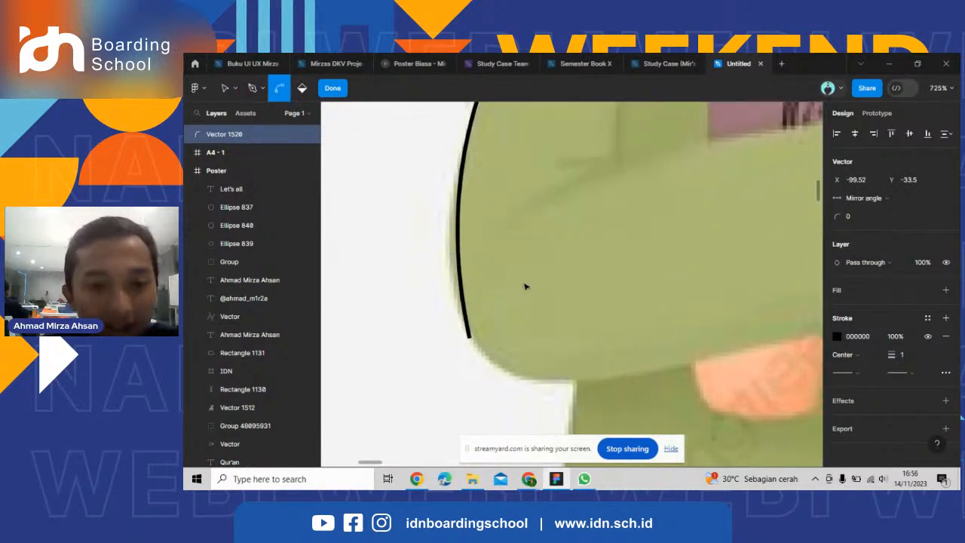
pyautogui.scroll(-4, 456, 279)
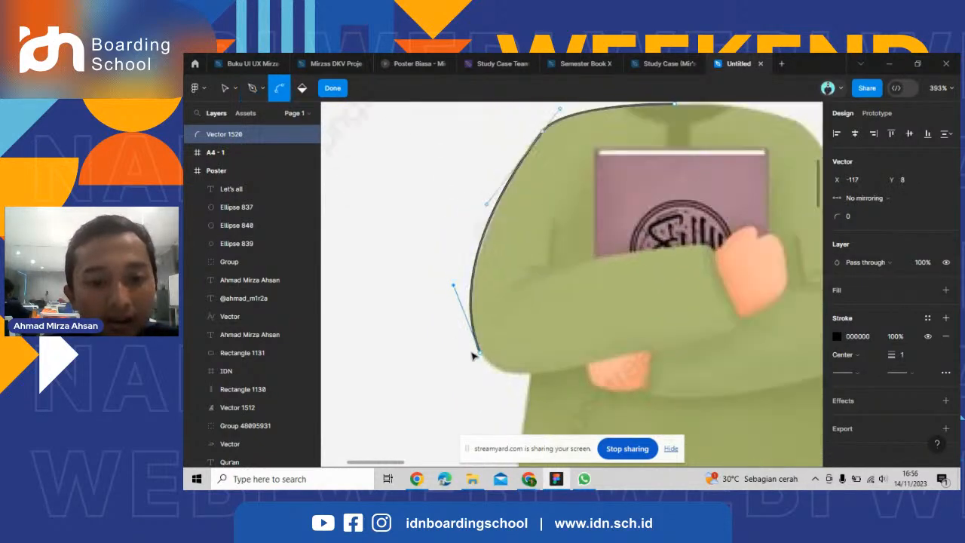
pyautogui.click(625, 351)
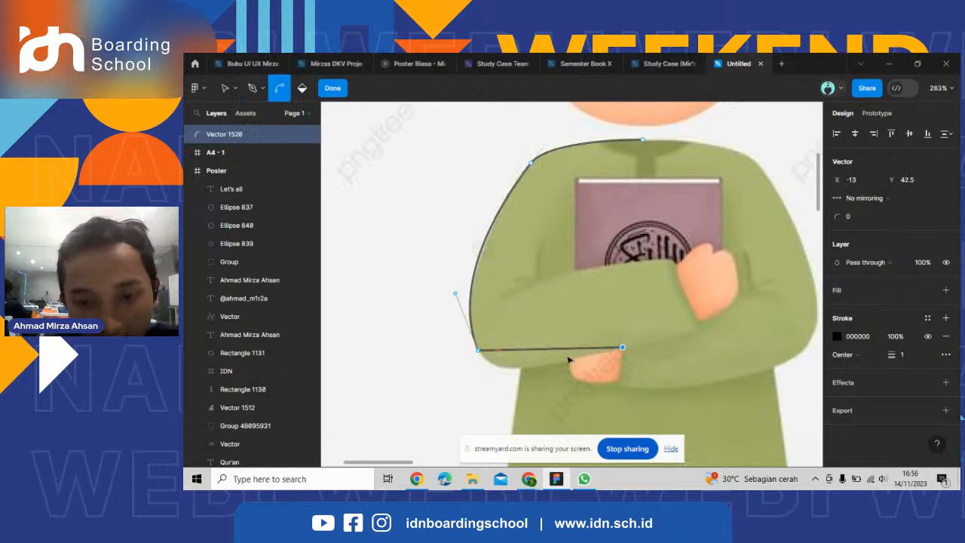
pyautogui.moveTo(568, 352); pyautogui.dragTo(534, 369)
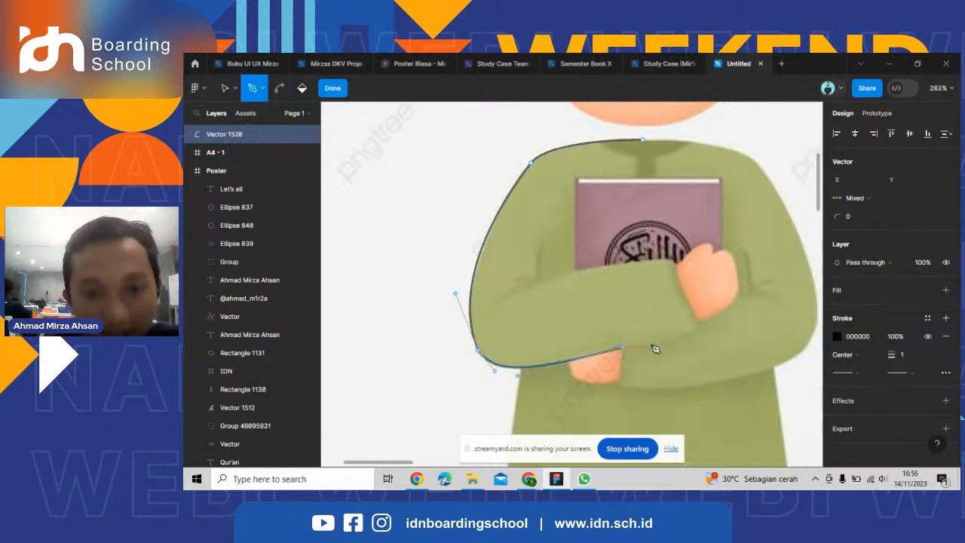
# Continue the path to the left cuff's lower corner and trace the curved cuff edge up beside the hand holding the book.
pyautogui.click(625, 352)
pyautogui.scroll(3, 704, 327)
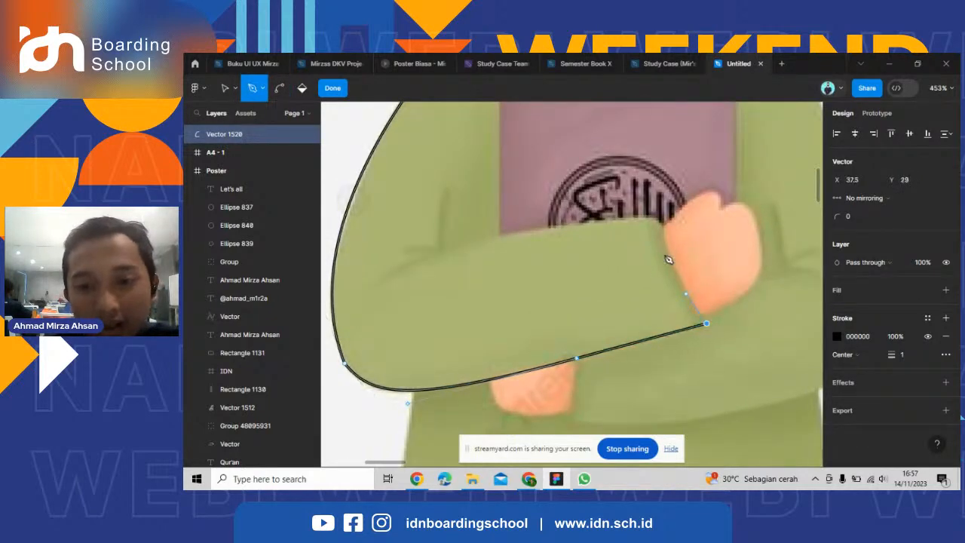
pyautogui.click(662, 224)
pyautogui.moveTo(683, 273); pyautogui.dragTo(675, 277)
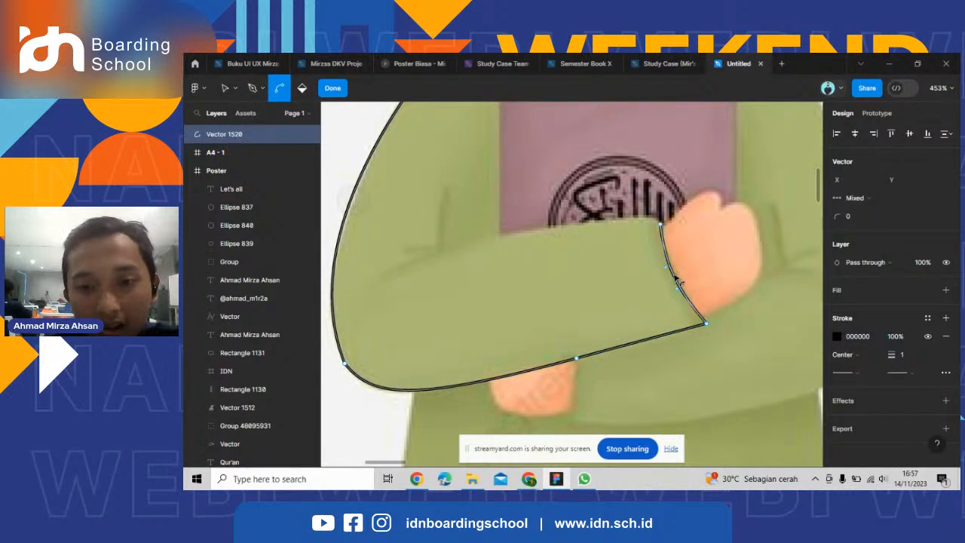
# Trace the left forearm's upper edge with a slight curve to the inner elbow and add a short vertical line up from it.
pyautogui.click(660, 224)
pyautogui.click(442, 246)
pyautogui.moveTo(560, 231); pyautogui.dragTo(594, 225)
pyautogui.press('p')
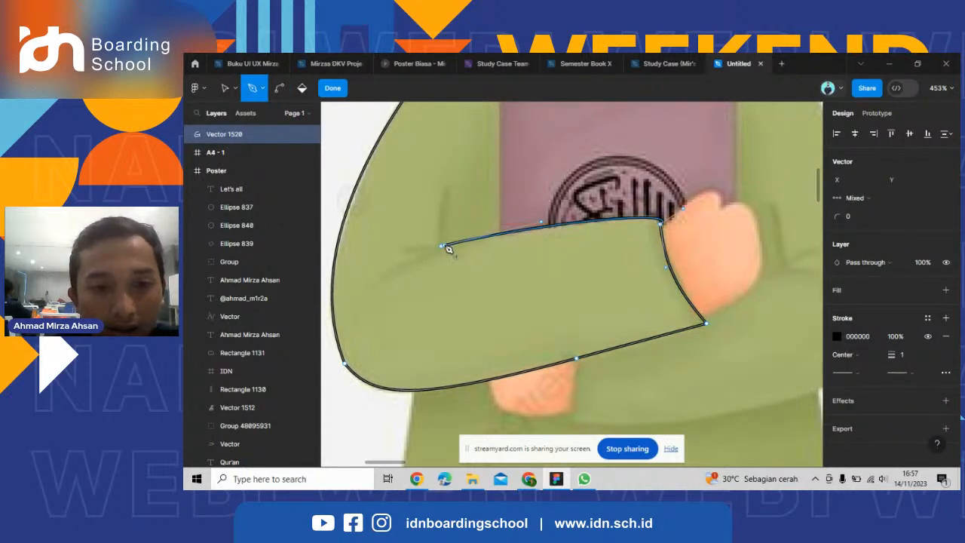
pyautogui.click(443, 202)
pyautogui.scroll(-5, 614, 252)
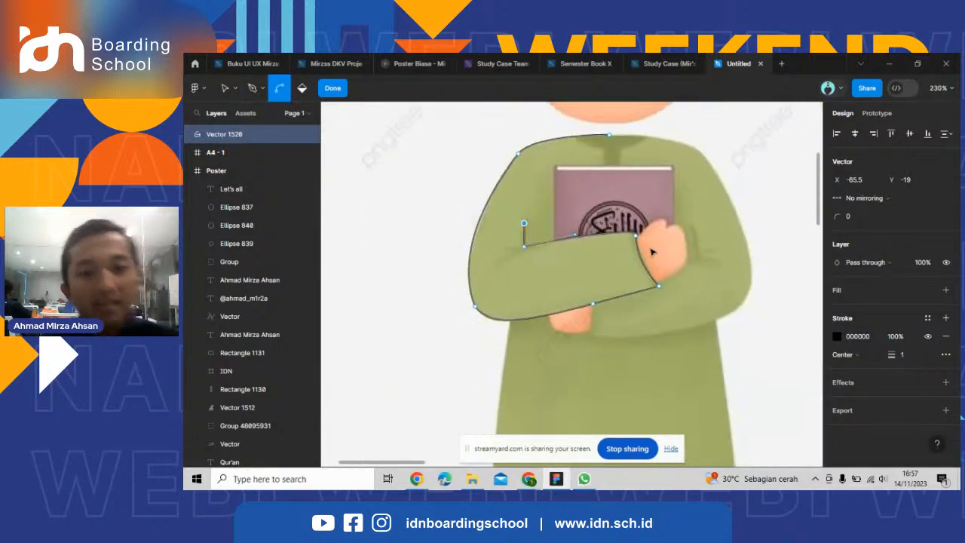
# Draw the right sleeve's straight cuff edge downward from the left forearm's underside, beside the lower hand.
pyautogui.scroll(4, 716, 232)
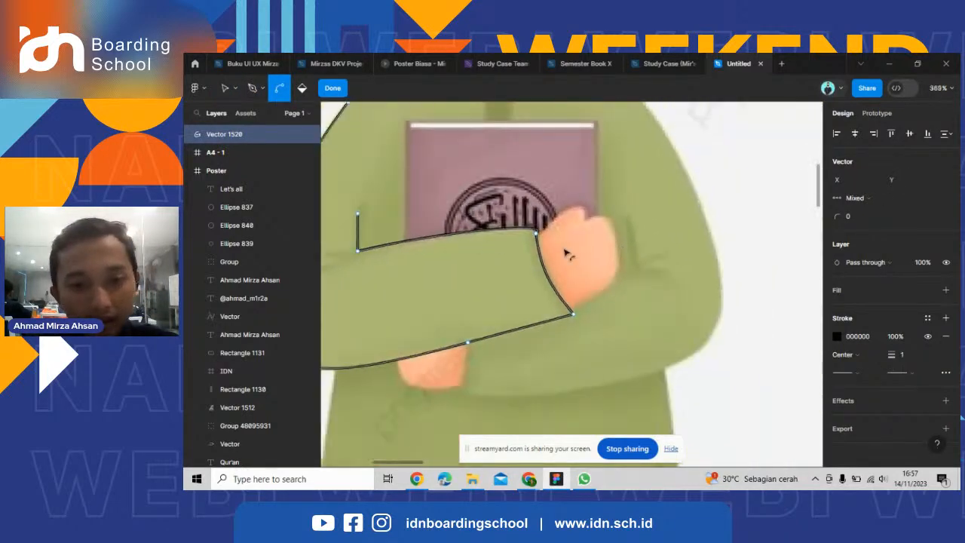
pyautogui.scroll(2, 593, 254)
pyautogui.scroll(-5, 641, 263)
pyautogui.scroll(4, 563, 328)
pyautogui.press('v')
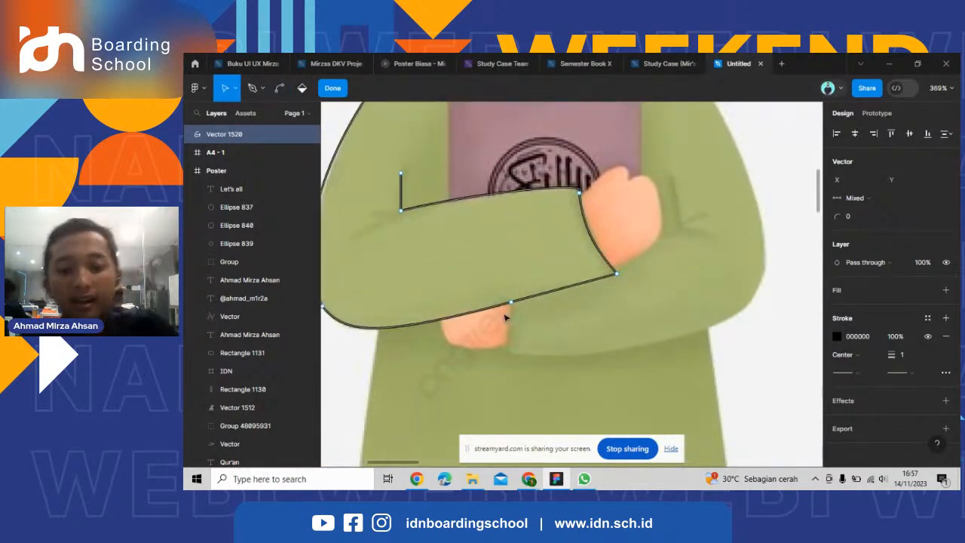
pyautogui.press('p')
pyautogui.click(511, 301)
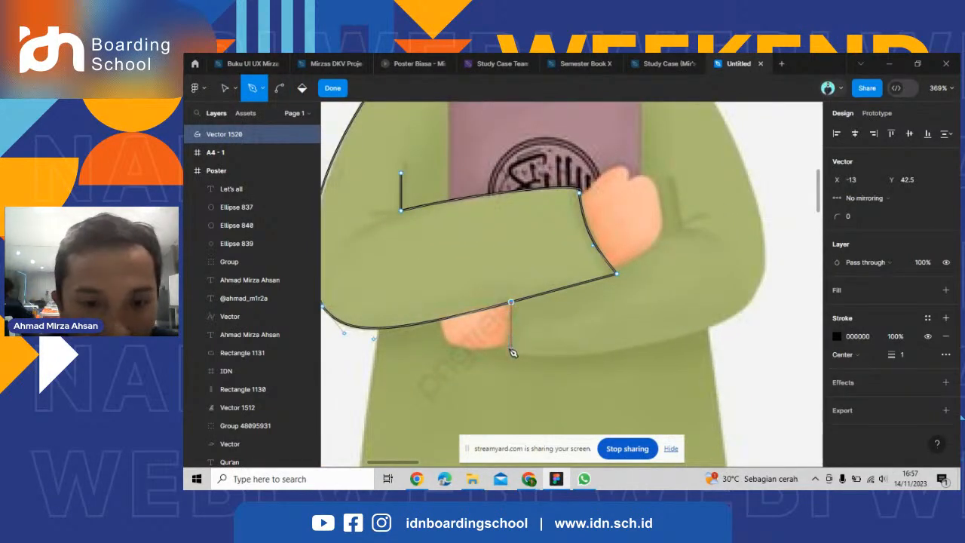
pyautogui.click(511, 352)
# Extend the path from the lower cuff corner to the right elbow and bend it along the right sleeve's underside.
pyautogui.click(738, 313)
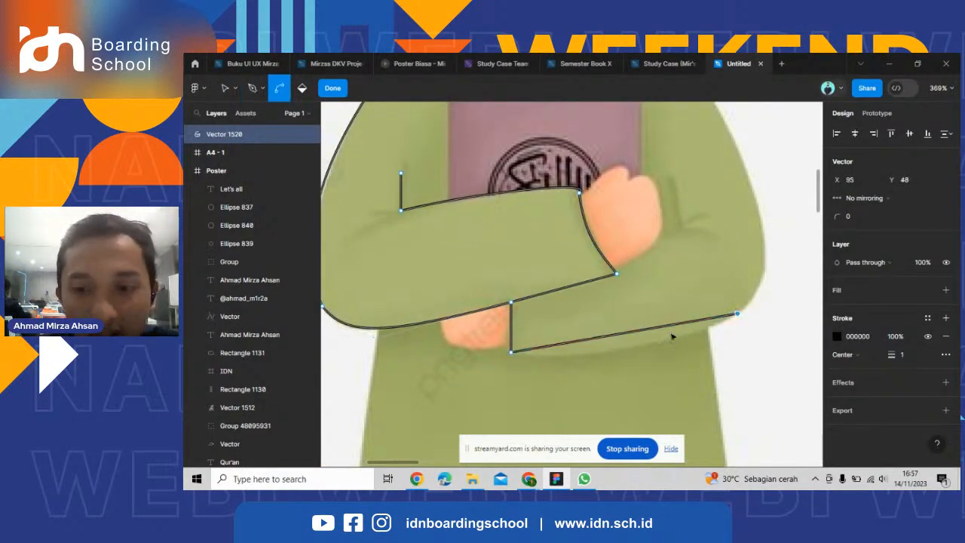
pyautogui.keyDown('ctrl'); pyautogui.moveTo(667, 326); pyautogui.dragTo(670, 339); pyautogui.keyUp('ctrl')
pyautogui.click(738, 313)
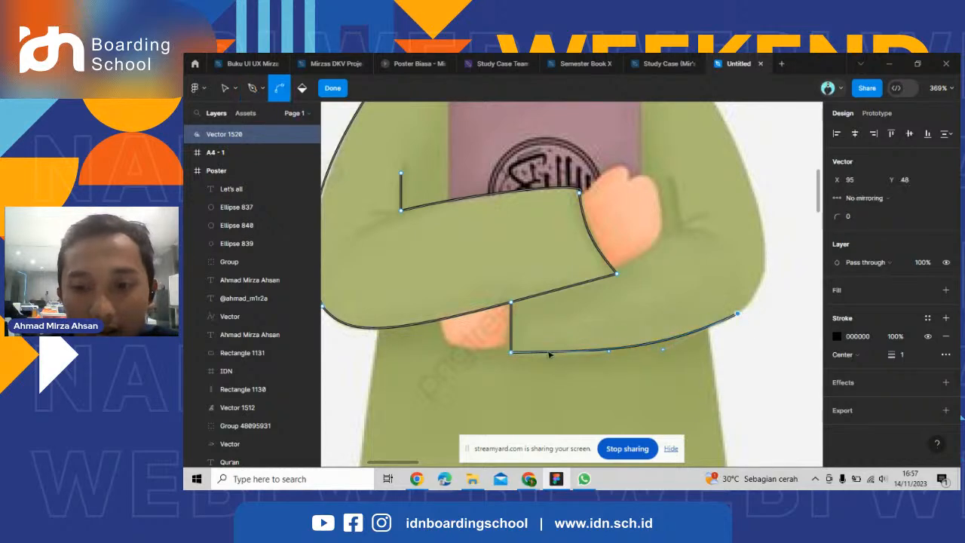
# Draw the segment from the right elbow up to the outer sleeve and bend it around the elbow's rounded outline.
pyautogui.scroll(-3, 544, 328)
pyautogui.scroll(3, 657, 253)
pyautogui.click(619, 225)
pyautogui.keyDown('ctrl'); pyautogui.moveTo(618, 298); pyautogui.dragTo(644, 323); pyautogui.keyUp('ctrl')
pyautogui.click(621, 226)
pyautogui.scroll(-3, 669, 223)
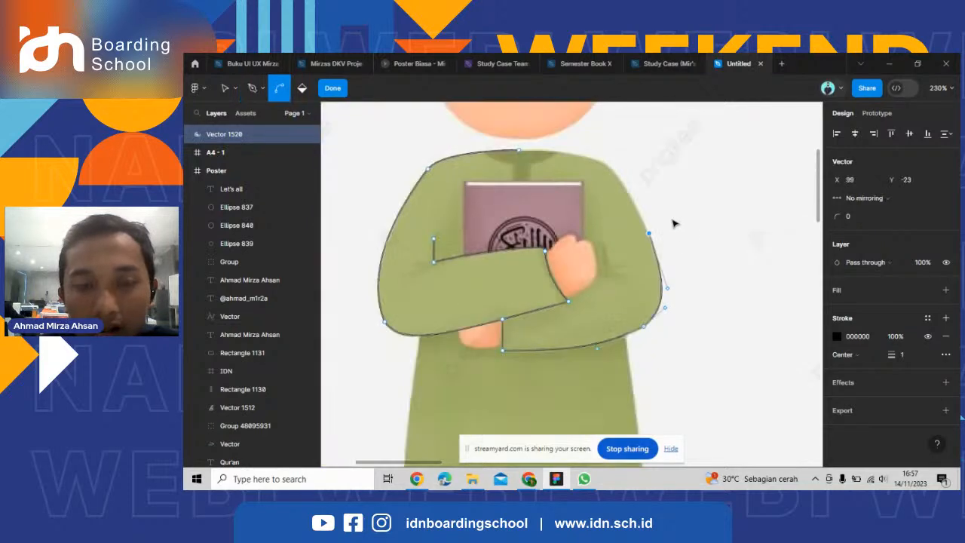
# Trace the curved right shoulder and join the path to the starting point at the neckline.
pyautogui.scroll(2, 612, 211)
pyautogui.scroll(2, 592, 202)
pyautogui.click(554, 194)
pyautogui.keyDown('ctrl'); pyautogui.moveTo(606, 255); pyautogui.dragTo(625, 221); pyautogui.keyUp('ctrl')
pyautogui.scroll(-2, 626, 223)
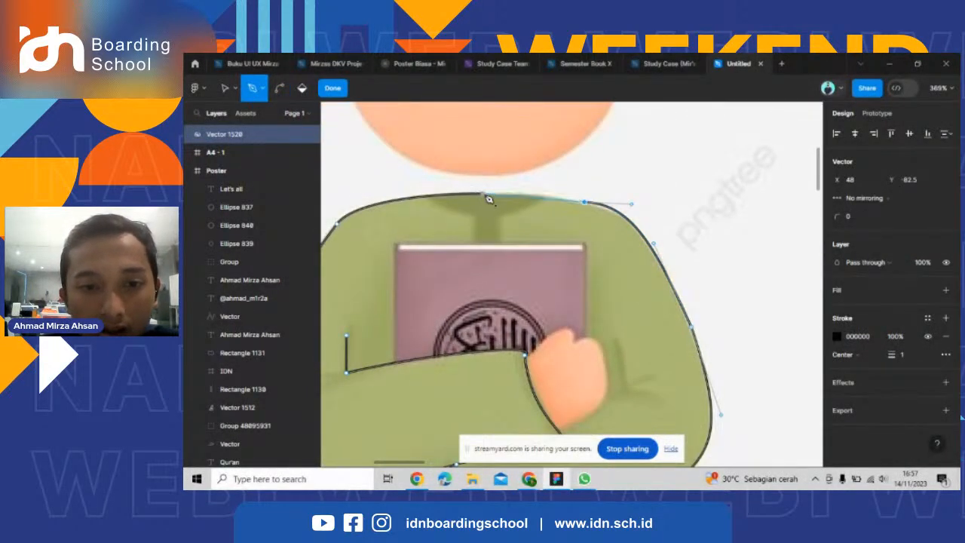
pyautogui.scroll(-4, 539, 202)
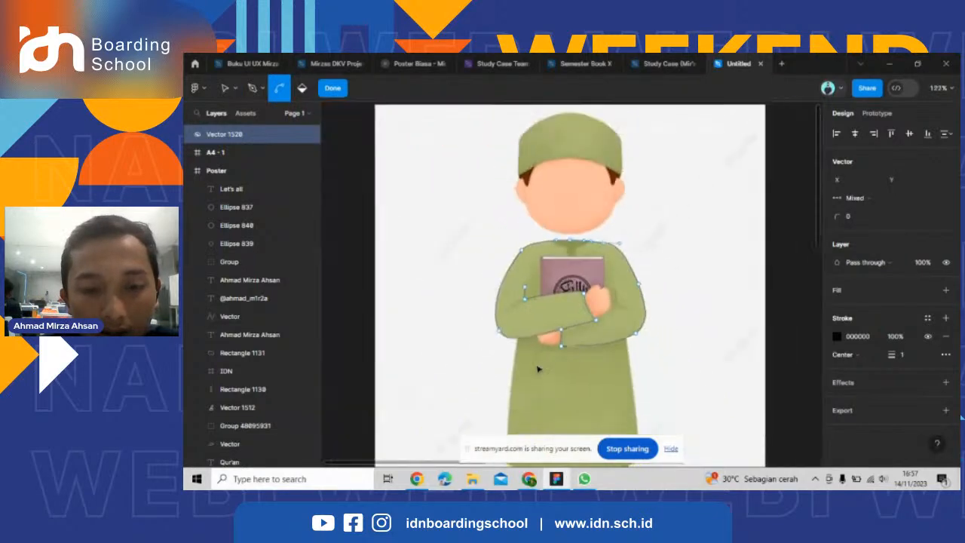
# Add a point on the left sleeve's underside and trace the robe's left side down to the hem corner.
pyautogui.scroll(4, 507, 304)
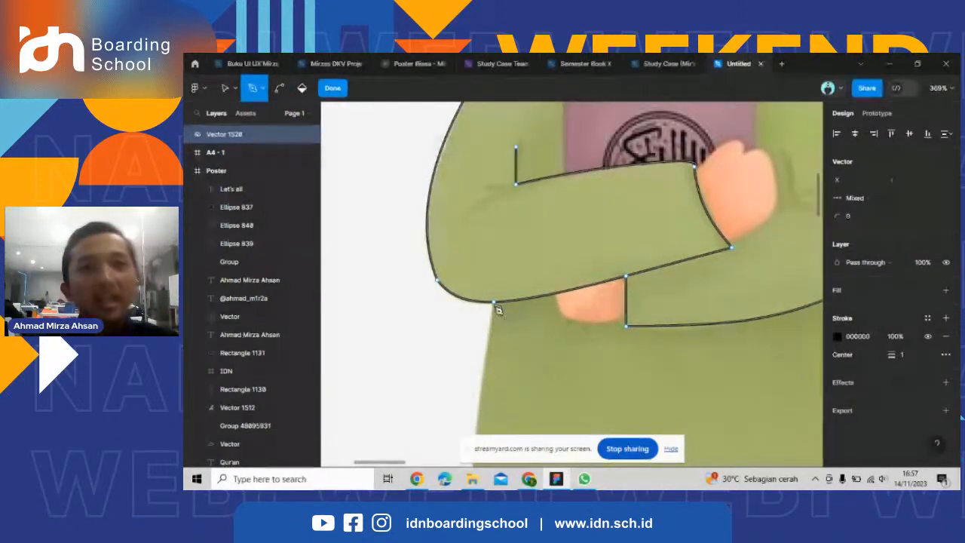
pyautogui.scroll(3, 498, 306)
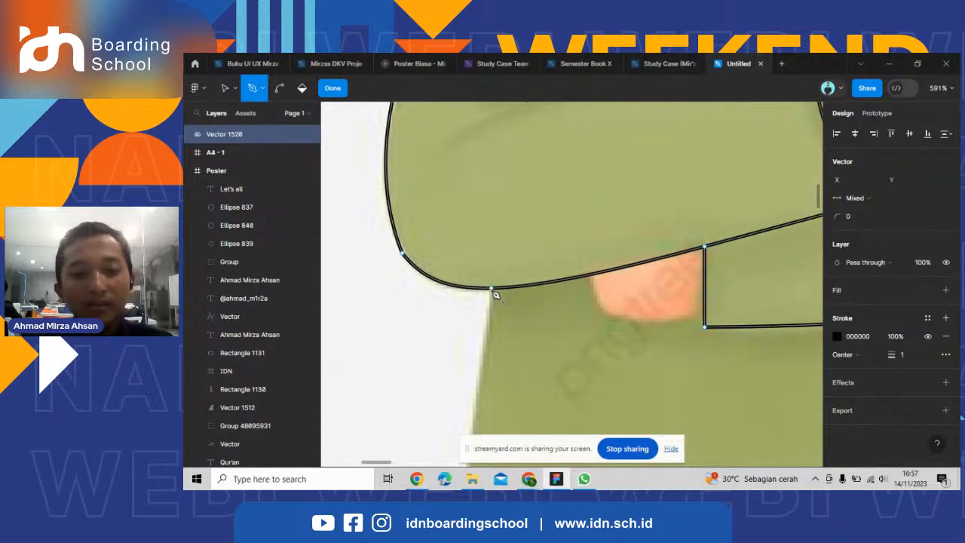
pyautogui.scroll(-7, 497, 294)
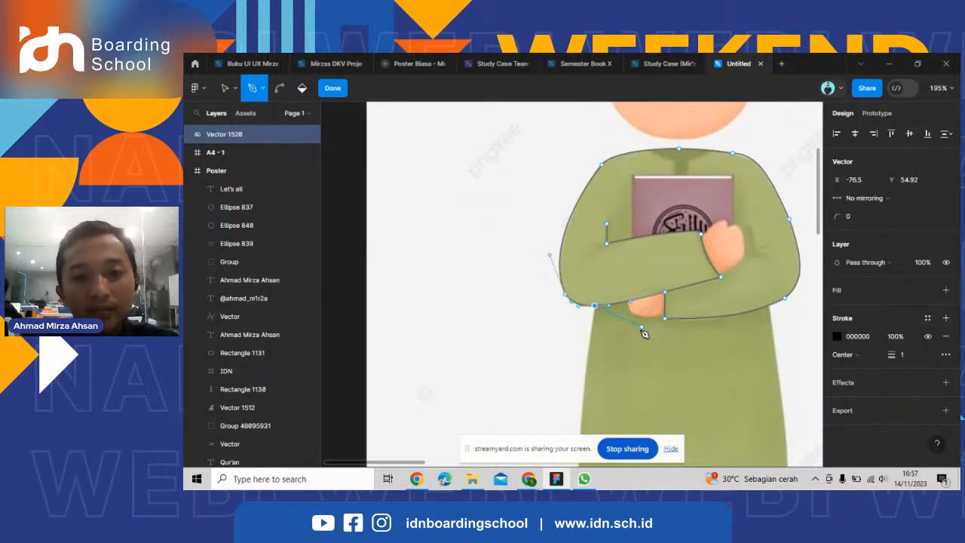
pyautogui.scroll(-4, 526, 274)
pyautogui.scroll(2, 526, 337)
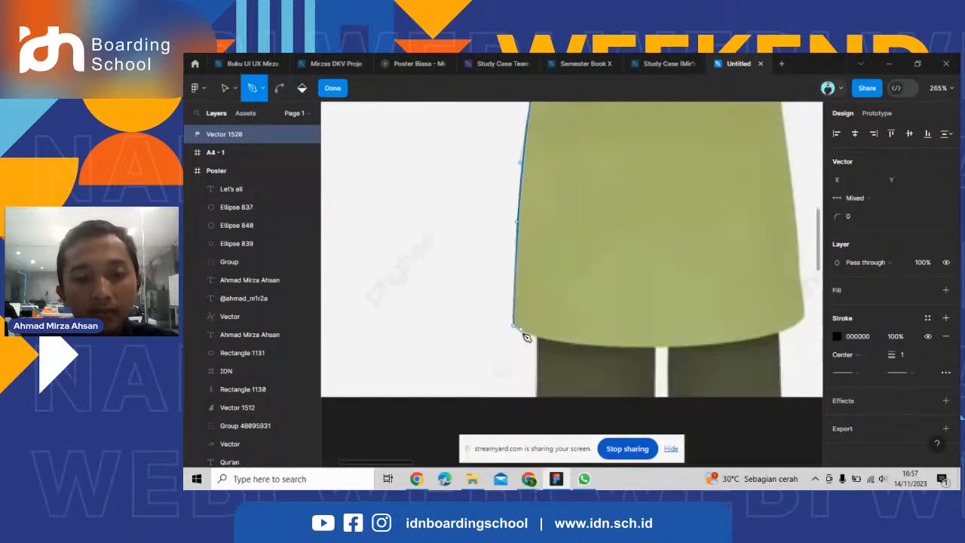
pyautogui.click(514, 330)
pyautogui.hscroll(3, 500, 334)
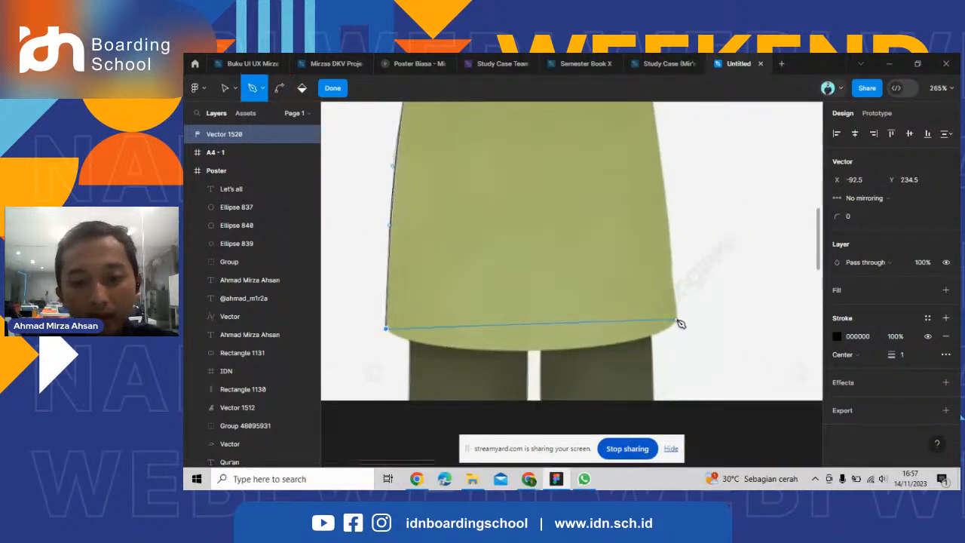
# Draw the hem from the left corner to the right corner and adjust its curve handles to match the robe's rounded bottom edge.
pyautogui.click(677, 320)
pyautogui.moveTo(588, 334); pyautogui.dragTo(577, 359)
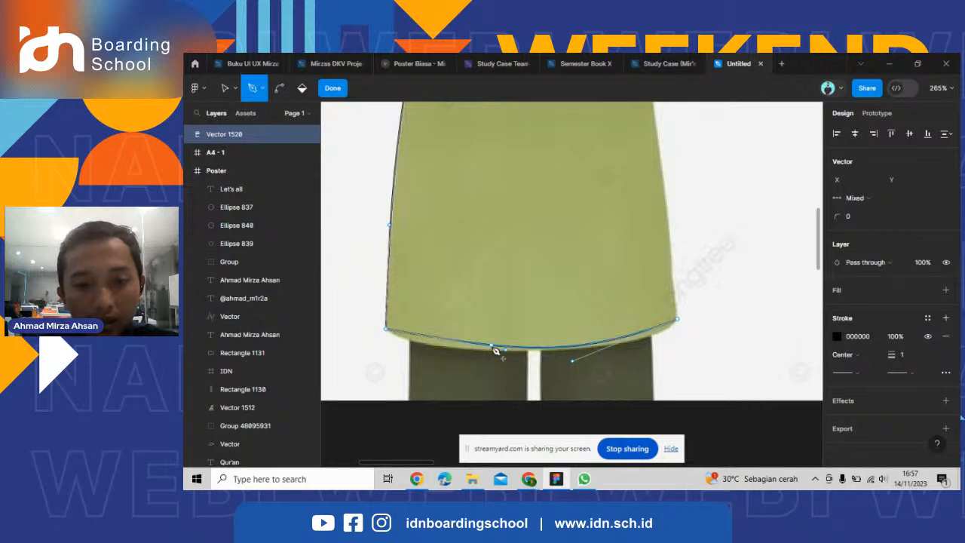
pyautogui.moveTo(504, 353); pyautogui.dragTo(445, 365)
pyautogui.moveTo(573, 360); pyautogui.dragTo(643, 361)
# Trace the robe's right side from the hem corner up to the right sleeve's underside.
pyautogui.scroll(-2, 609, 354)
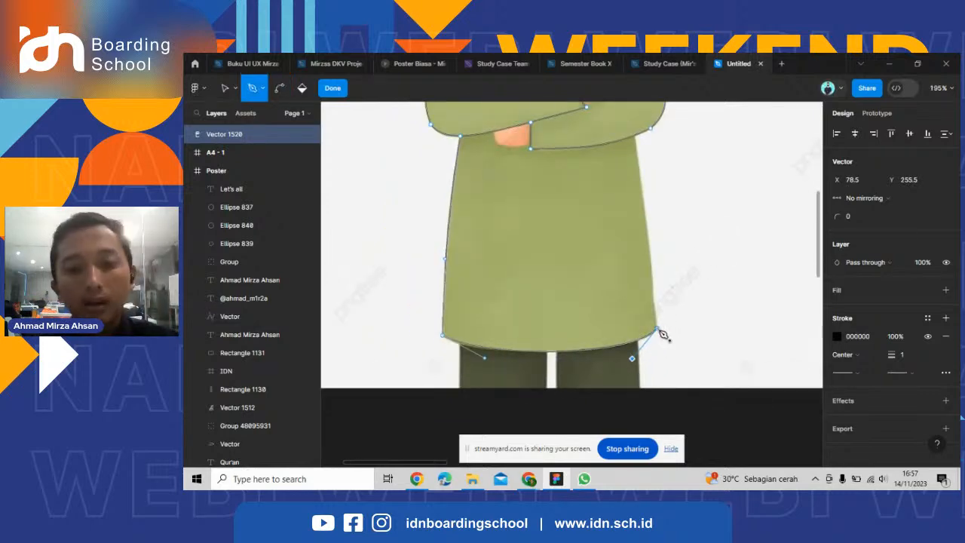
pyautogui.click(655, 329)
pyautogui.scroll(2, 657, 283)
pyautogui.scroll(3, 655, 265)
pyautogui.click(617, 243)
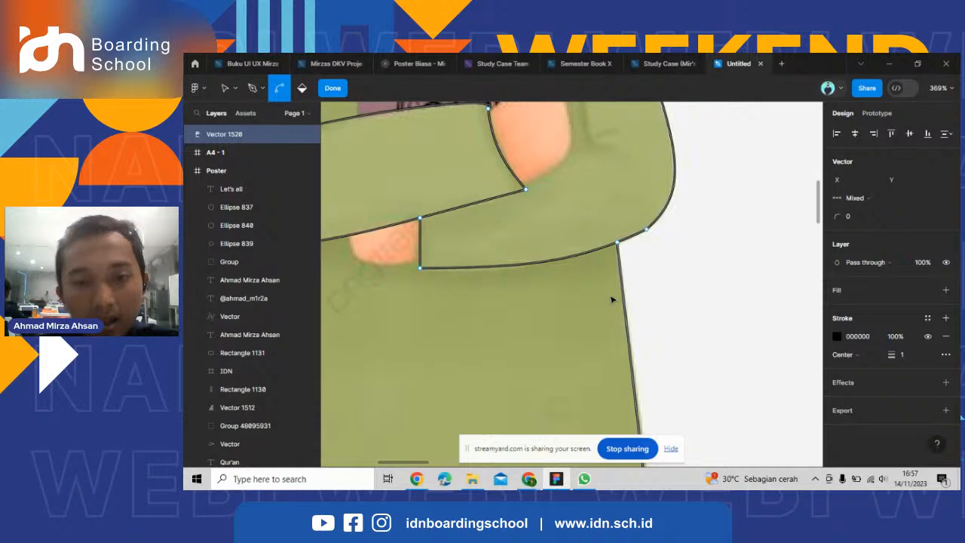
# Examine the traced robe outline around the neckline, crossed arms and hem.
pyautogui.scroll(-3, 612, 300)
pyautogui.scroll(7, 553, 202)
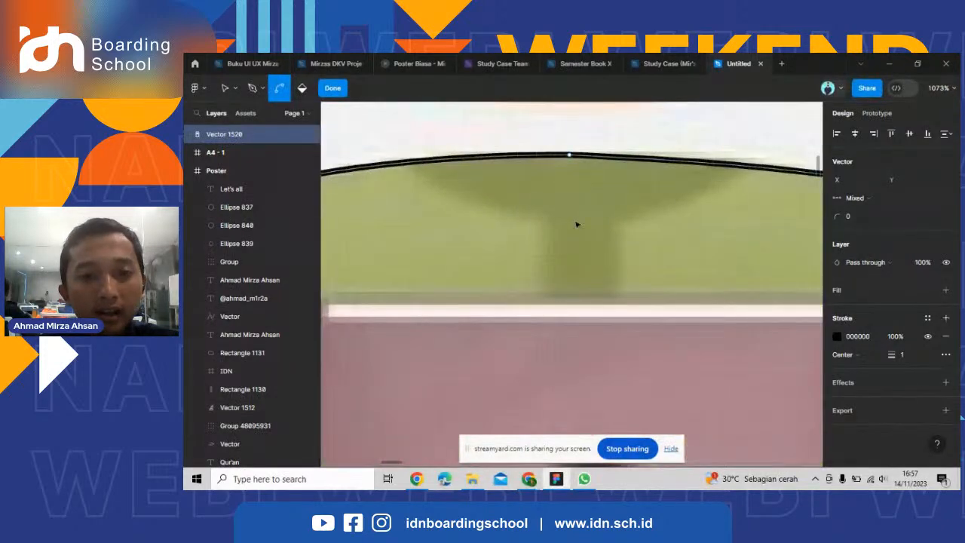
pyautogui.scroll(-5, 578, 224)
pyautogui.press('p')
pyautogui.scroll(-1, 675, 314)
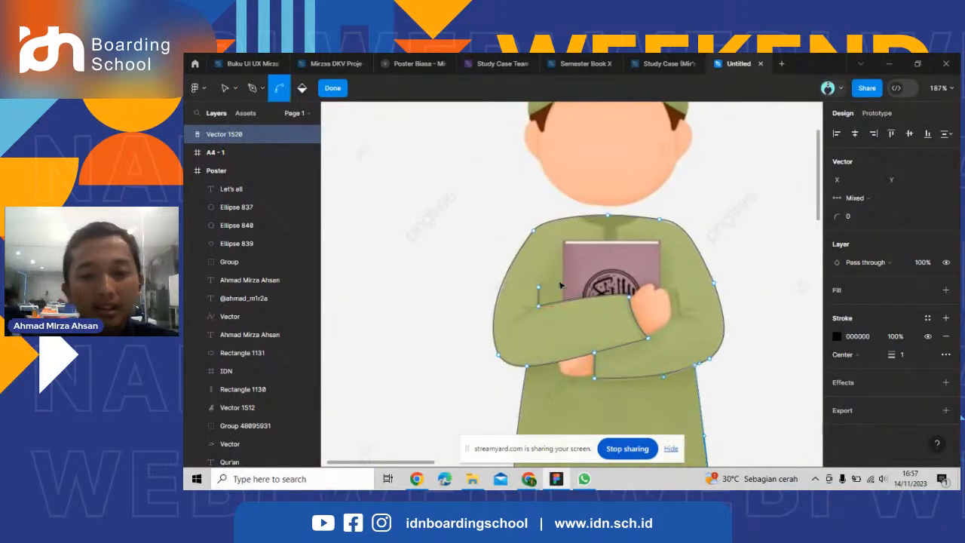
pyautogui.scroll(1, 508, 306)
pyautogui.scroll(-1, 495, 198)
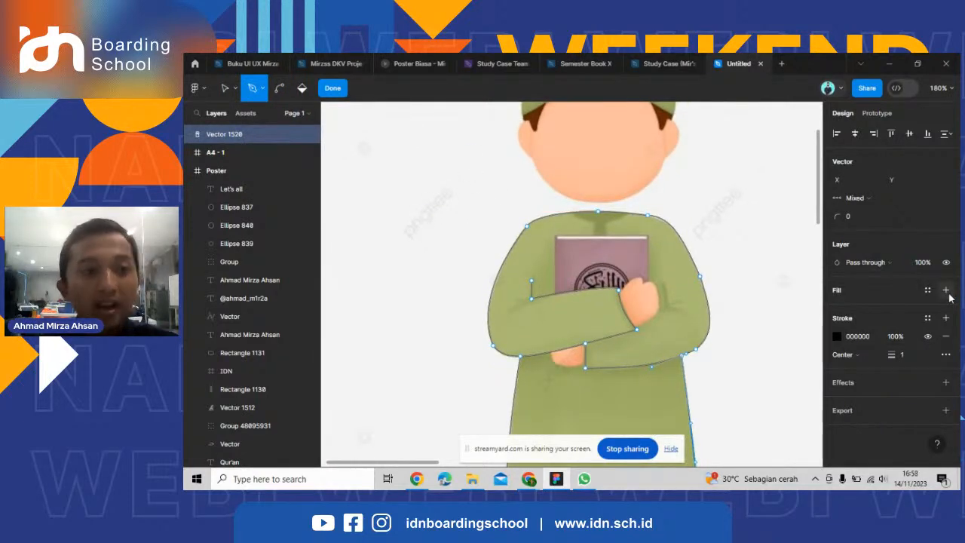
pyautogui.scroll(-3, 640, 234)
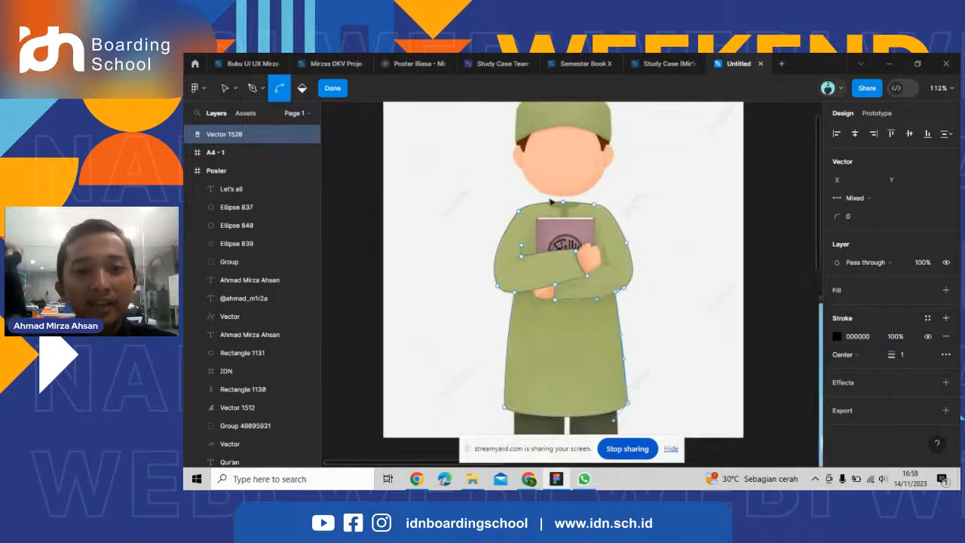
pyautogui.scroll(4, 638, 237)
pyautogui.scroll(-3, 653, 227)
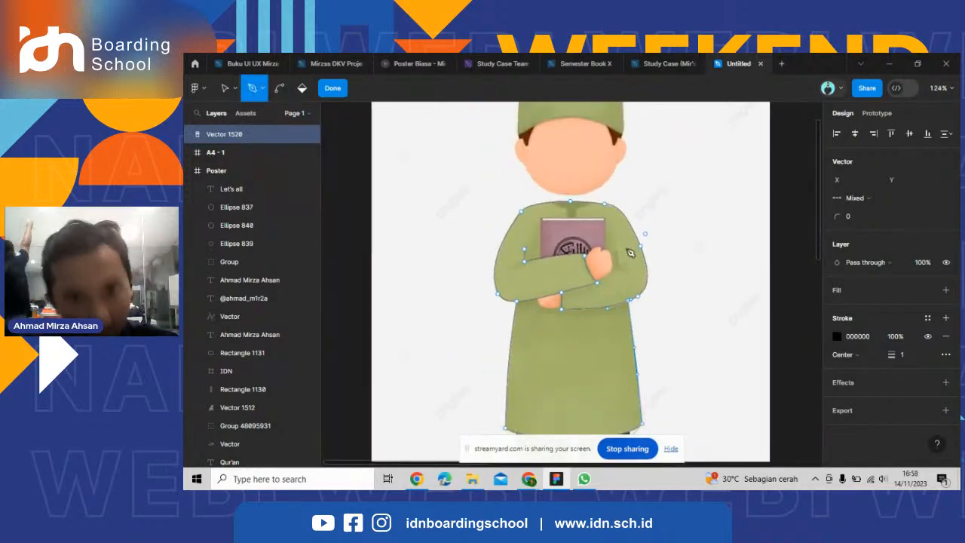
pyautogui.scroll(4, 618, 240)
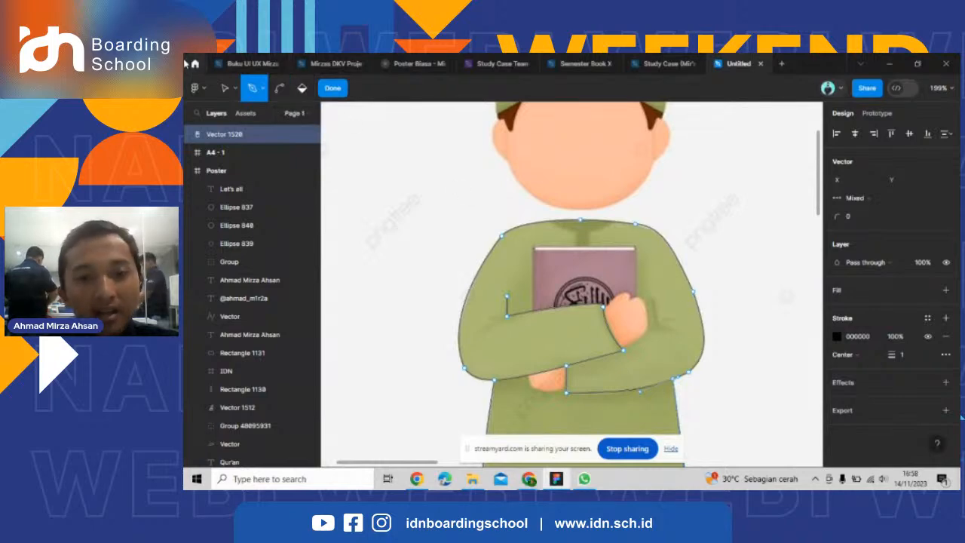
pyautogui.scroll(2, 678, 333)
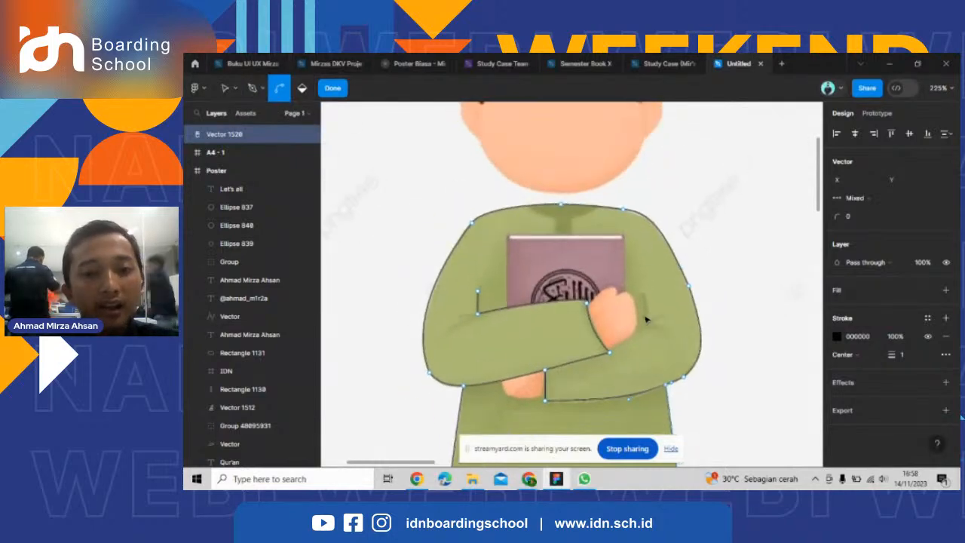
pyautogui.scroll(2, 683, 332)
pyautogui.scroll(-5, 657, 306)
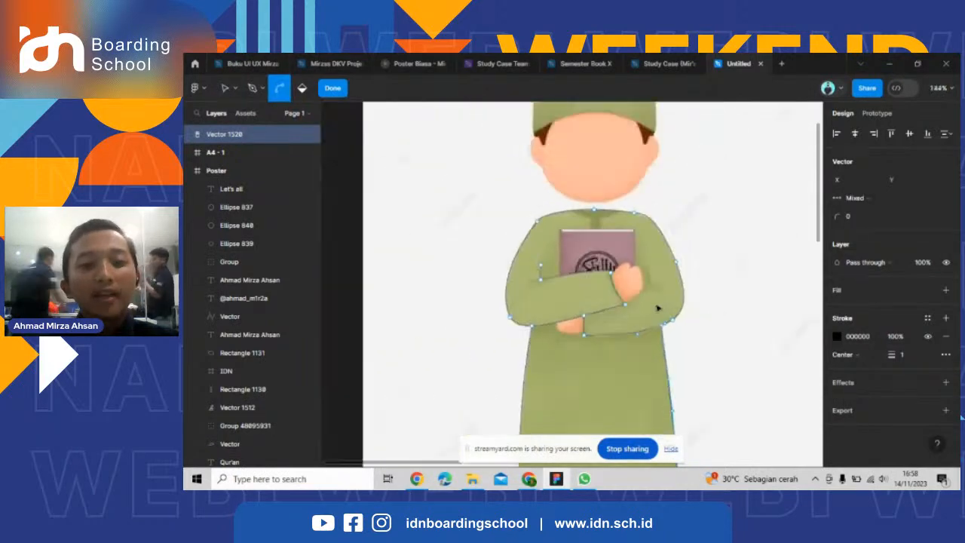
pyautogui.scroll(3, 653, 309)
pyautogui.scroll(2, 652, 312)
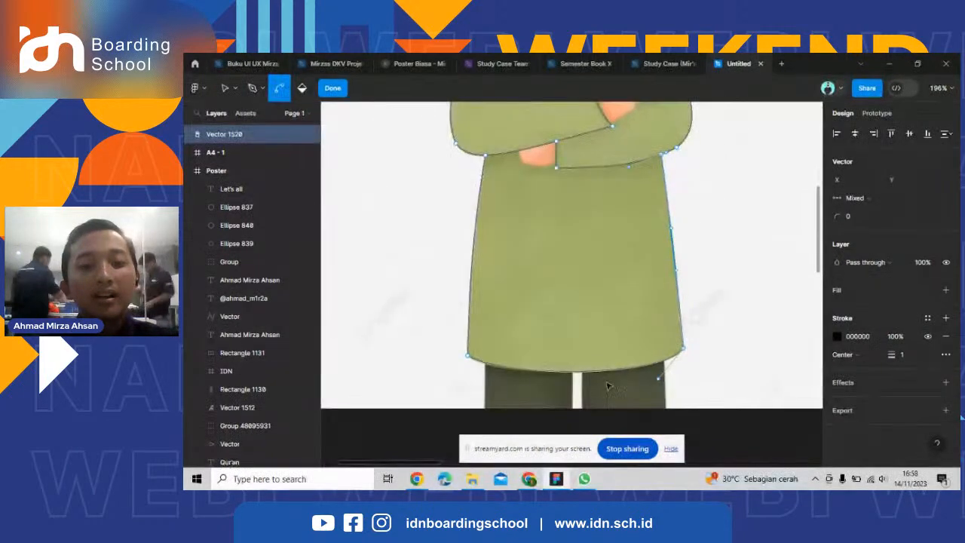
pyautogui.scroll(3, 510, 380)
pyautogui.scroll(-3, 504, 374)
# Draw the lower hand's curved outline from the left sleeve's underside to the bottom corner of the right cuff.
pyautogui.scroll(-2, 501, 349)
pyautogui.scroll(2, 550, 183)
pyautogui.scroll(3, 551, 183)
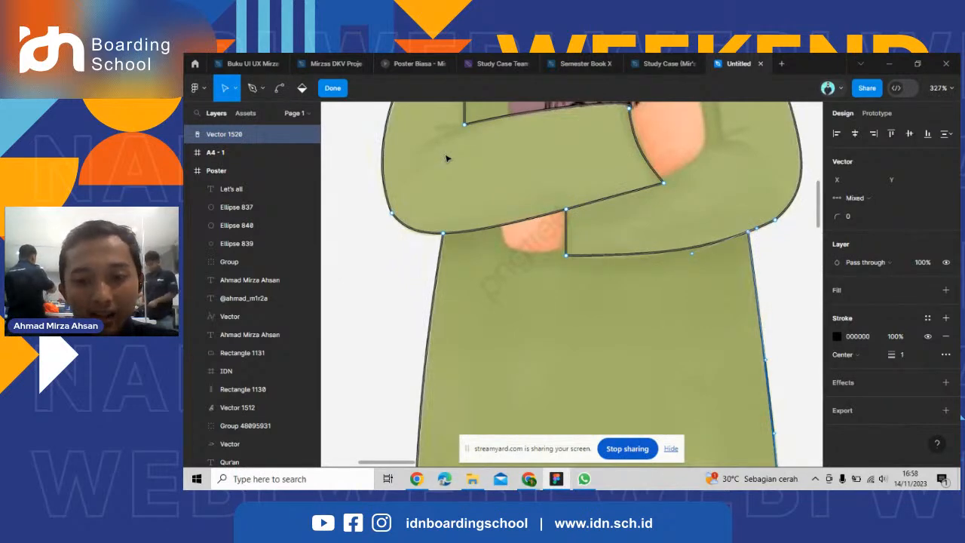
pyautogui.scroll(5, 505, 202)
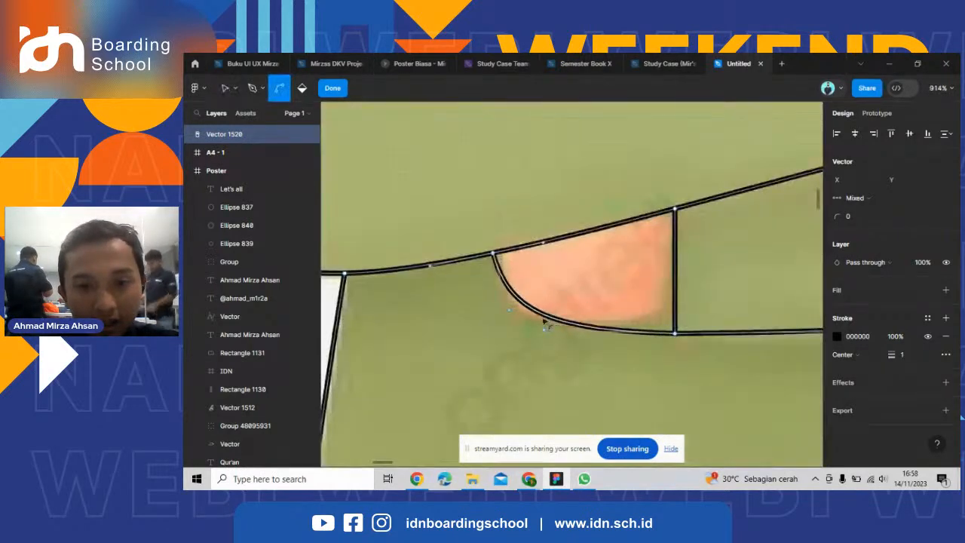
# Try giving the whole traced robe vector a D9D9D9 fill.
pyautogui.scroll(-6, 513, 324)
pyautogui.press('b')
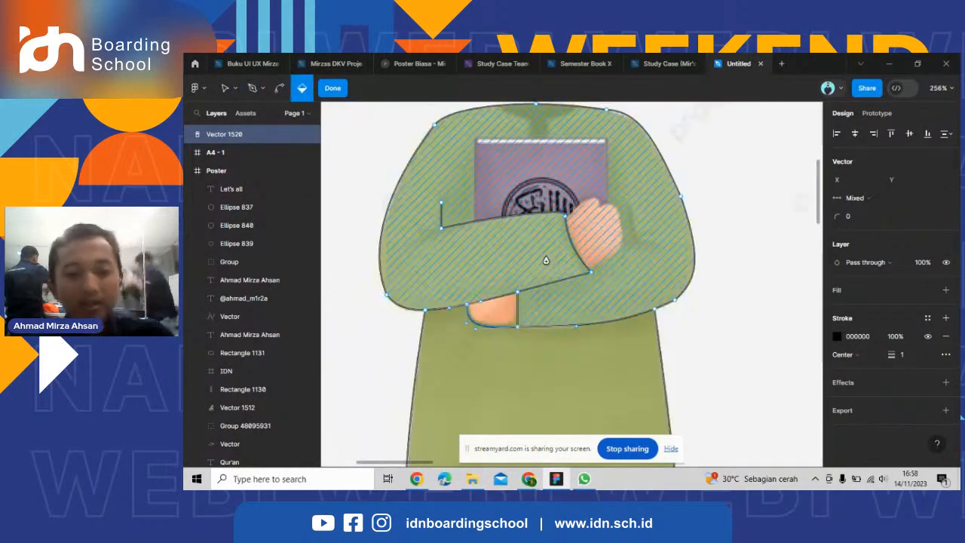
pyautogui.click(226, 89)
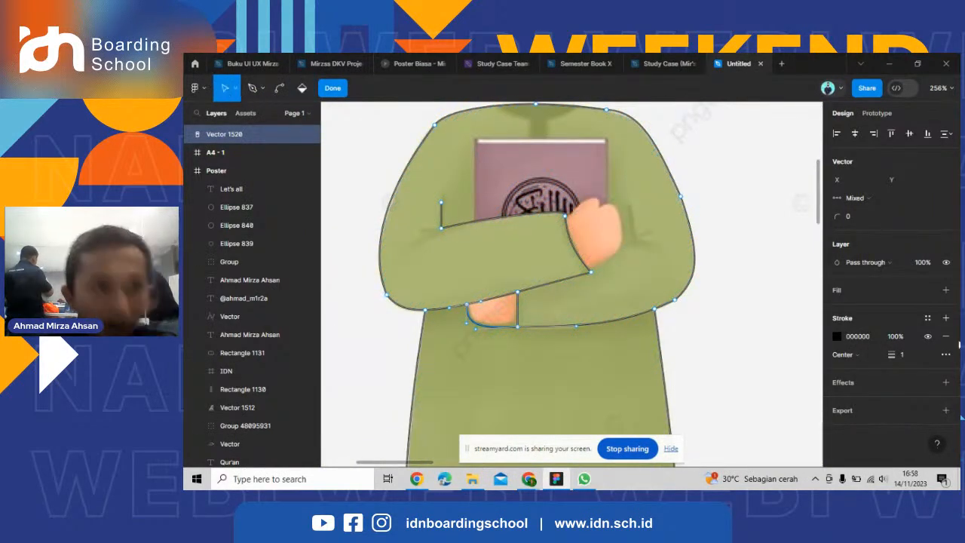
pyautogui.click(946, 289)
pyautogui.scroll(-5, 631, 314)
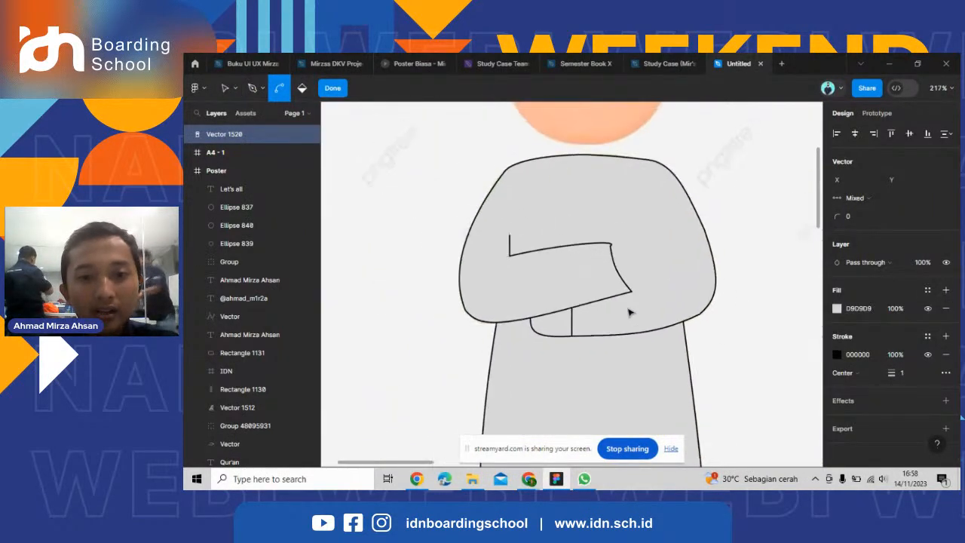
pyautogui.scroll(-5, 593, 215)
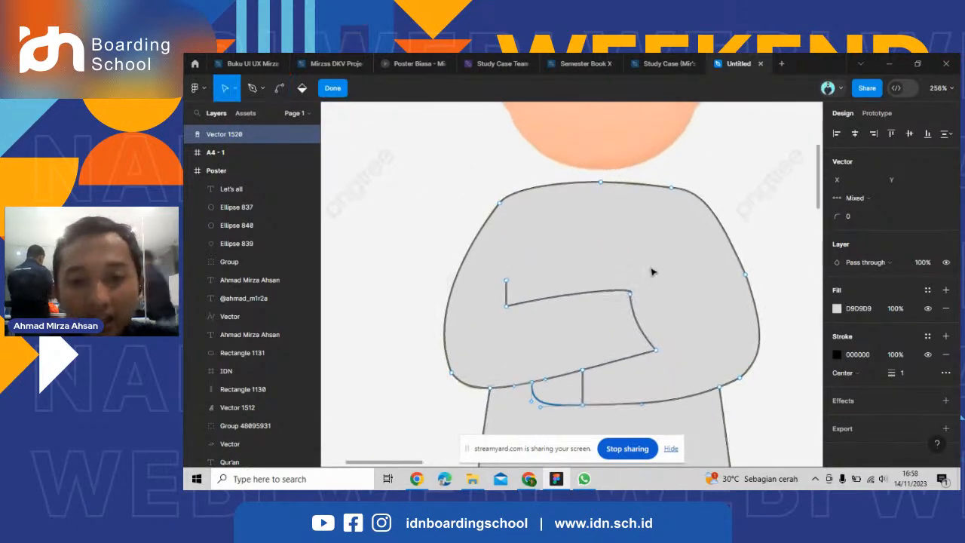
pyautogui.scroll(5, 538, 230)
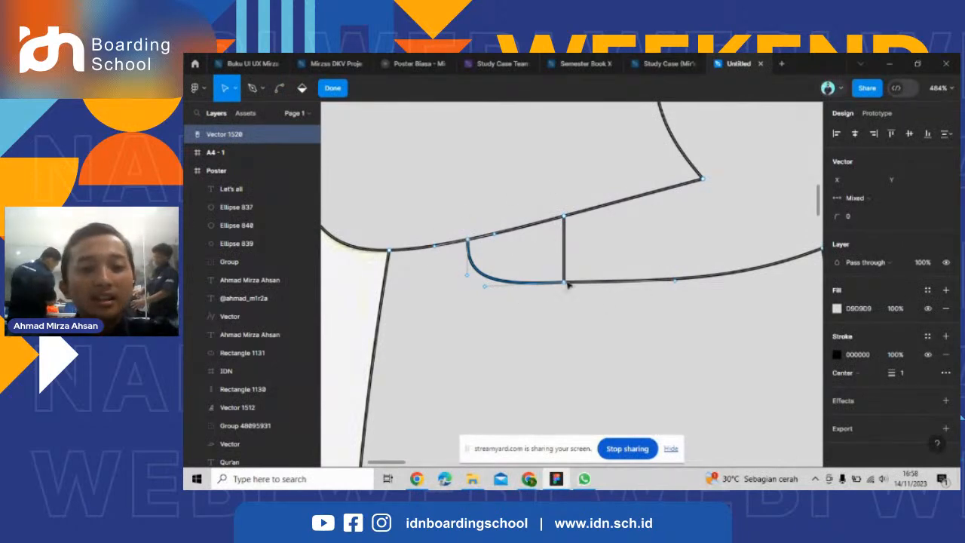
pyautogui.press('Escape')
pyautogui.scroll(-5, 538, 260)
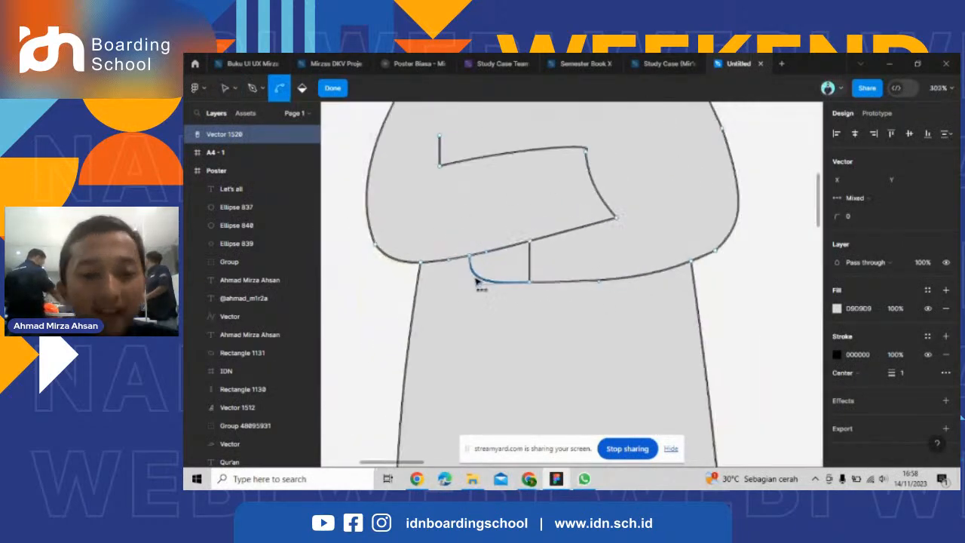
# Try recolouring the whole vector's fill to light green D9FFD6, and undo the fill changes.
pyautogui.doubleClick(542, 262)
pyautogui.click(836, 309)
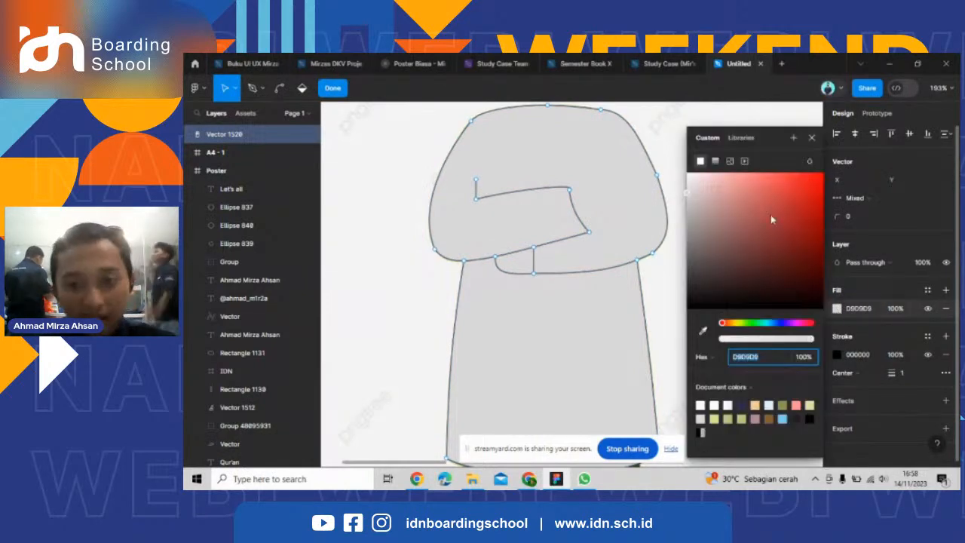
pyautogui.click(750, 324)
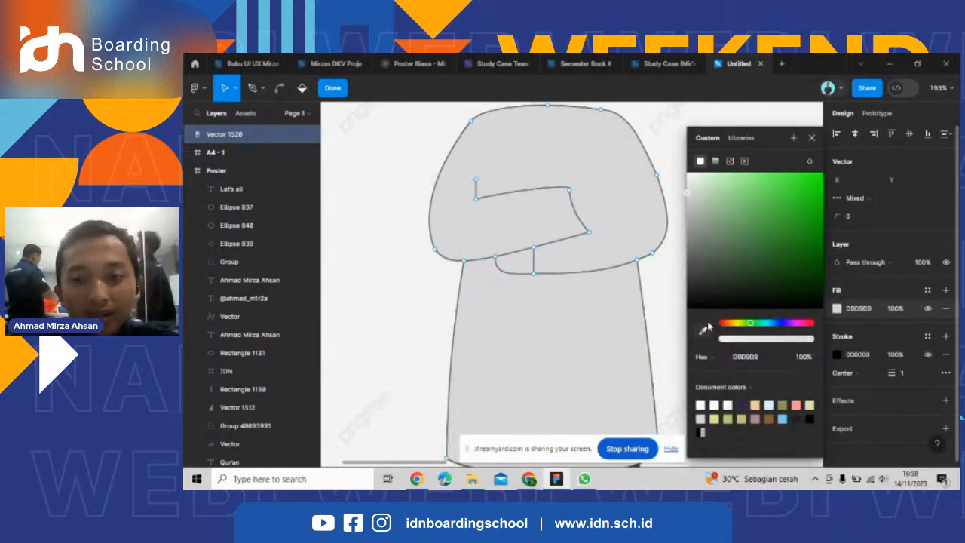
pyautogui.moveTo(725, 193)
pyautogui.mouseDown()
pyautogui.moveTo(729, 164)
pyautogui.moveTo(710, 171)
pyautogui.moveTo(725, 176)
pyautogui.mouseUp()
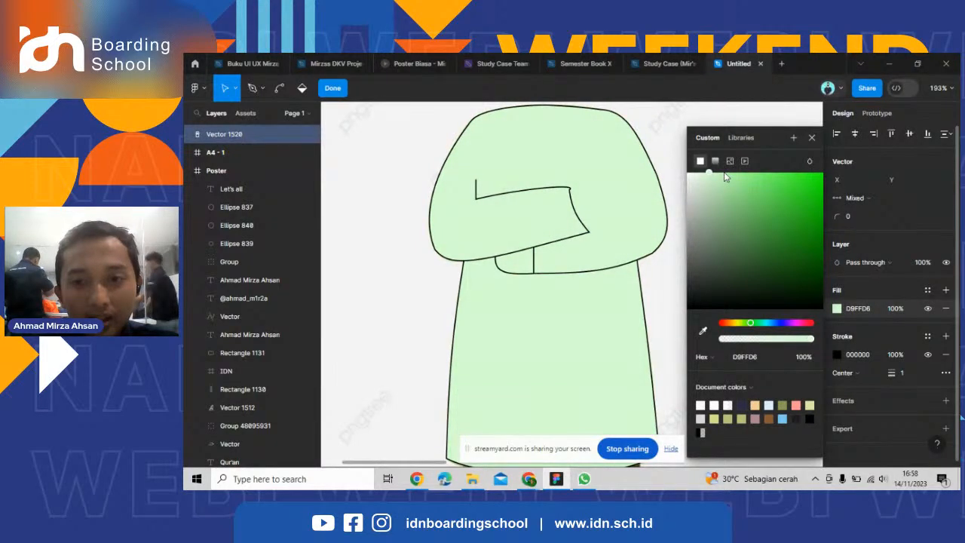
pyautogui.hotkey('ctrl', 'z')
pyautogui.scroll(-1, 689, 226)
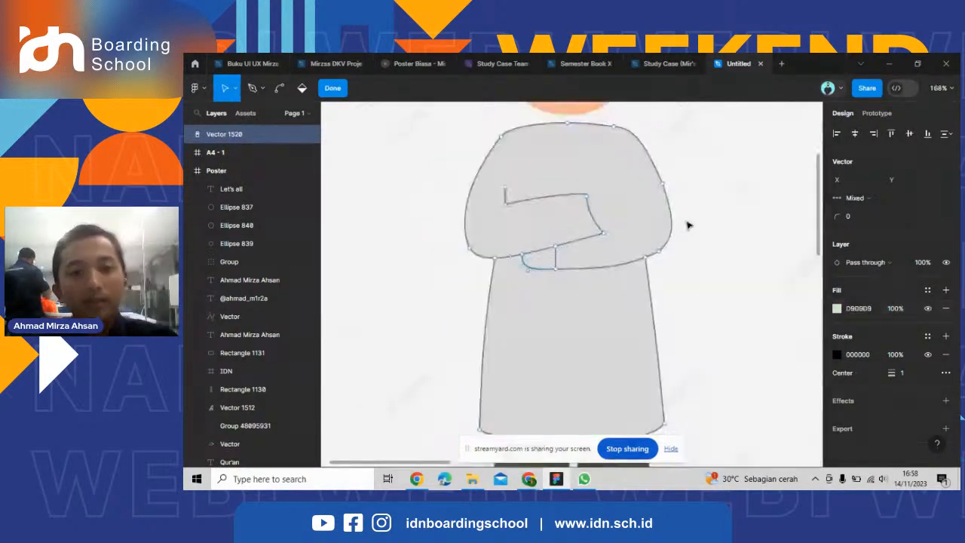
pyautogui.hotkey('ctrl', 'z')
# Fill only the robe's upper region with the torso and sleeves in green 7EC76C.
pyautogui.scroll(3, 586, 268)
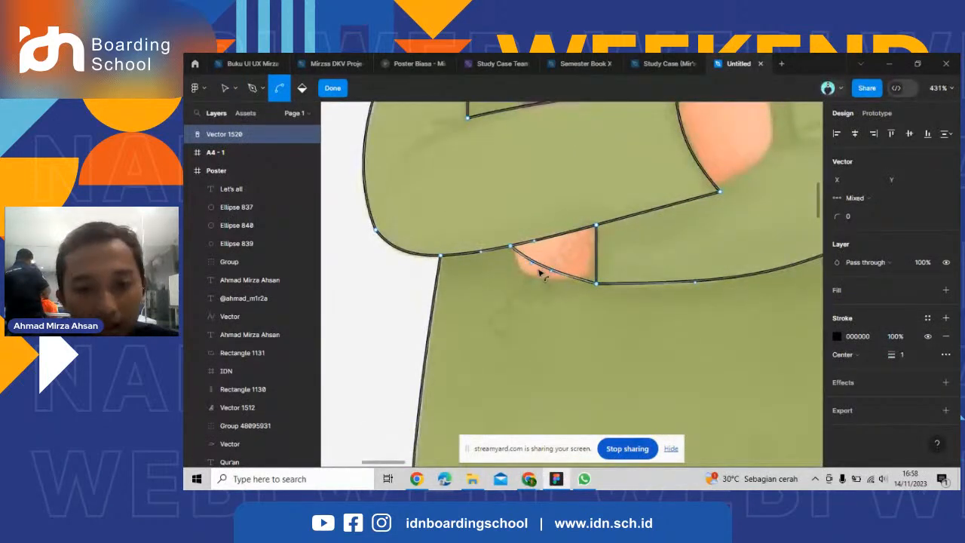
pyautogui.scroll(-2, 532, 282)
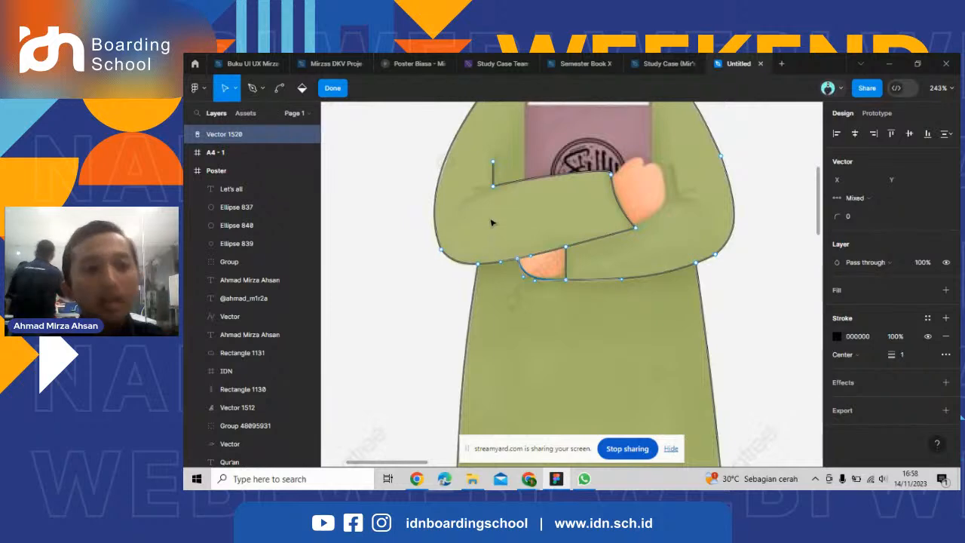
pyautogui.scroll(2, 503, 219)
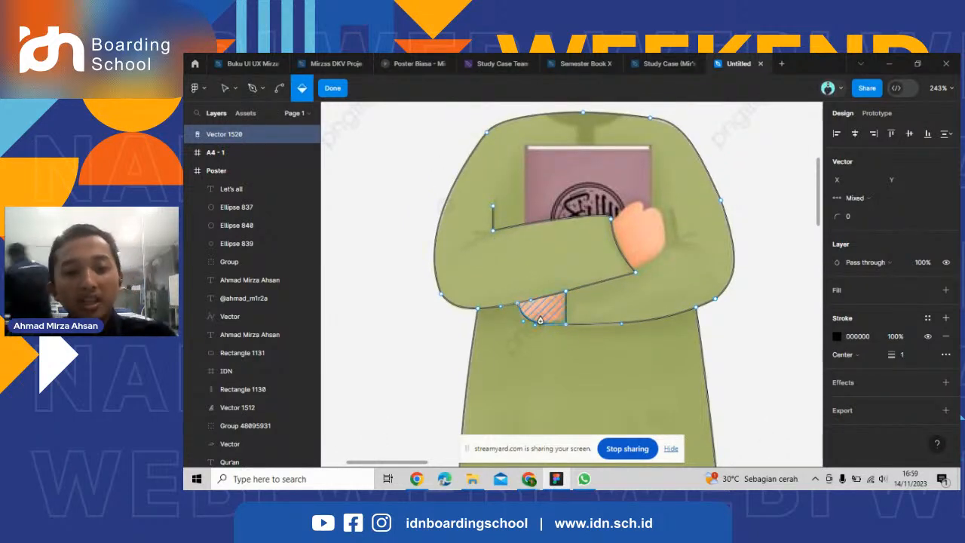
pyautogui.press('ctrl')
pyautogui.scroll(-2, 462, 270)
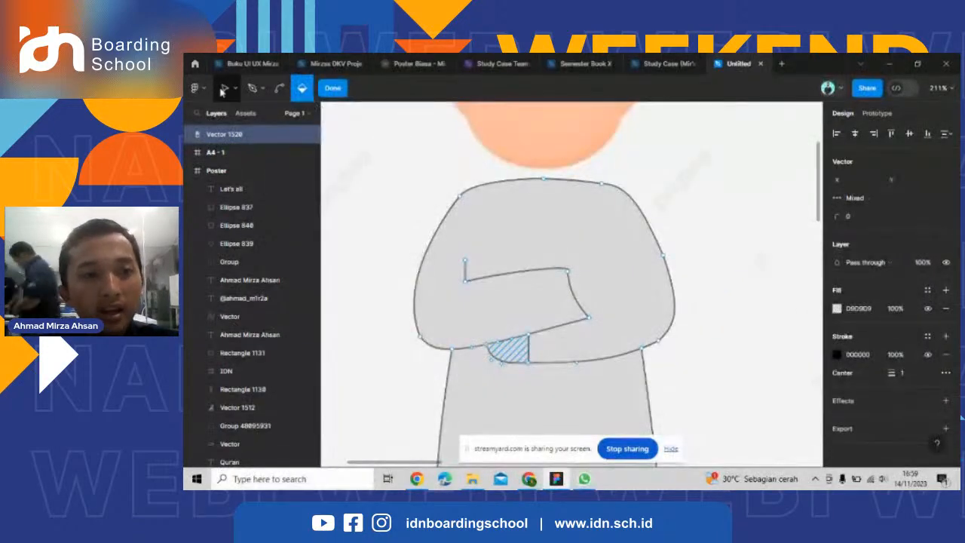
pyautogui.click(224, 89)
pyautogui.click(559, 301)
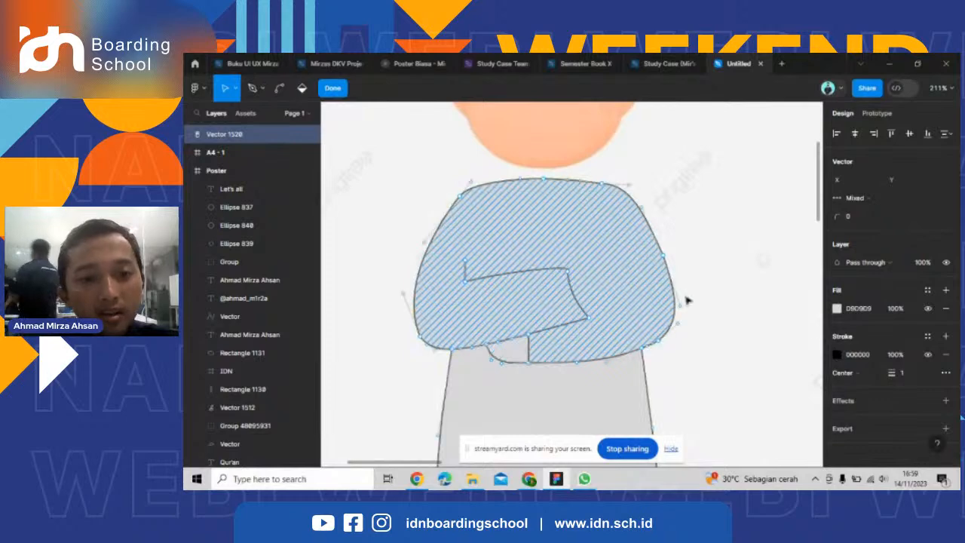
pyautogui.click(837, 309)
pyautogui.click(748, 322)
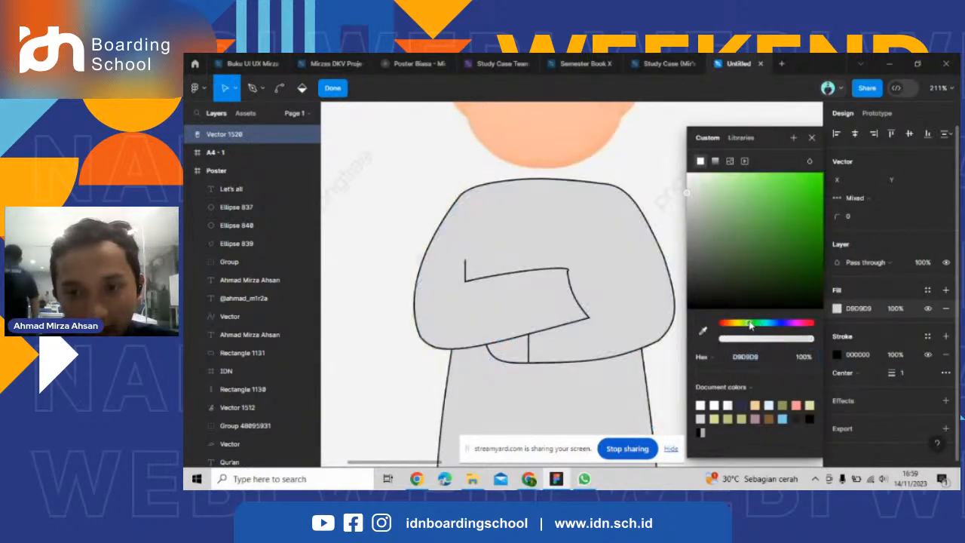
pyautogui.moveTo(728, 182)
pyautogui.mouseDown()
pyautogui.moveTo(754, 209)
pyautogui.moveTo(749, 219)
pyautogui.moveTo(747, 205)
pyautogui.mouseUp()
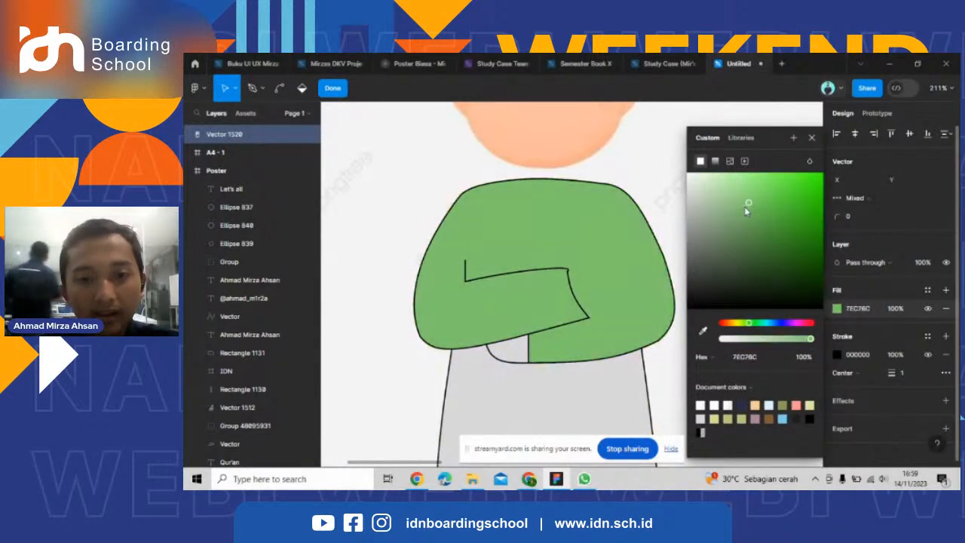
# Select the lower hand's enclosed region and fill it with the skin tone FFDE9F.
pyautogui.scroll(-3, 558, 354)
pyautogui.click(557, 353)
pyautogui.scroll(3, 554, 343)
pyautogui.scroll(-3, 533, 325)
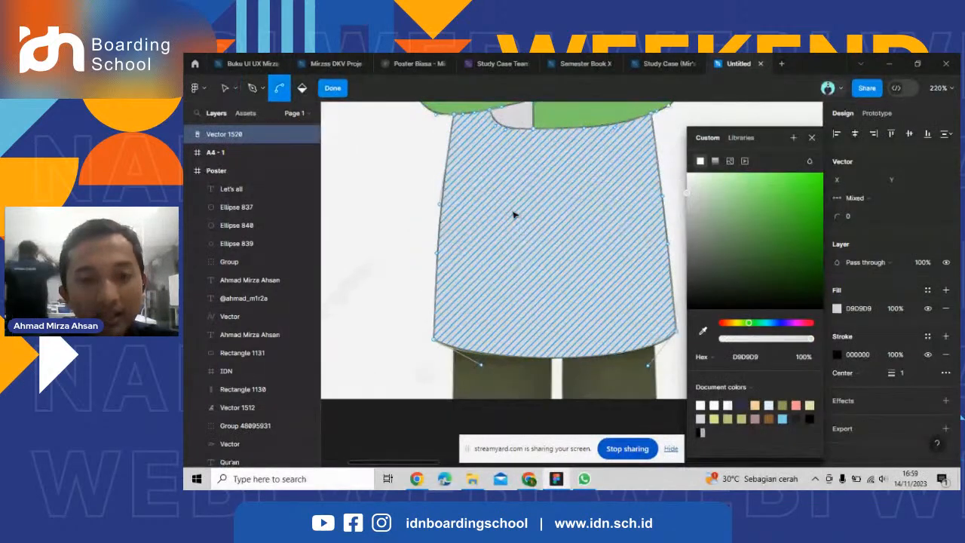
pyautogui.scroll(-3, 504, 291)
pyautogui.scroll(1, 507, 279)
pyautogui.click(521, 231)
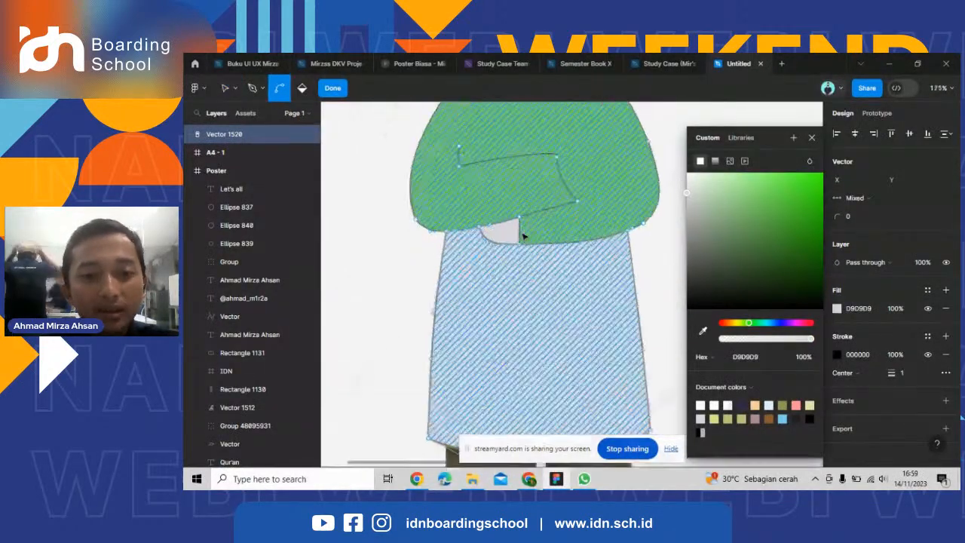
pyautogui.scroll(5, 527, 231)
pyautogui.moveTo(738, 264); pyautogui.dragTo(731, 323)
pyautogui.moveTo(754, 215); pyautogui.dragTo(727, 173)
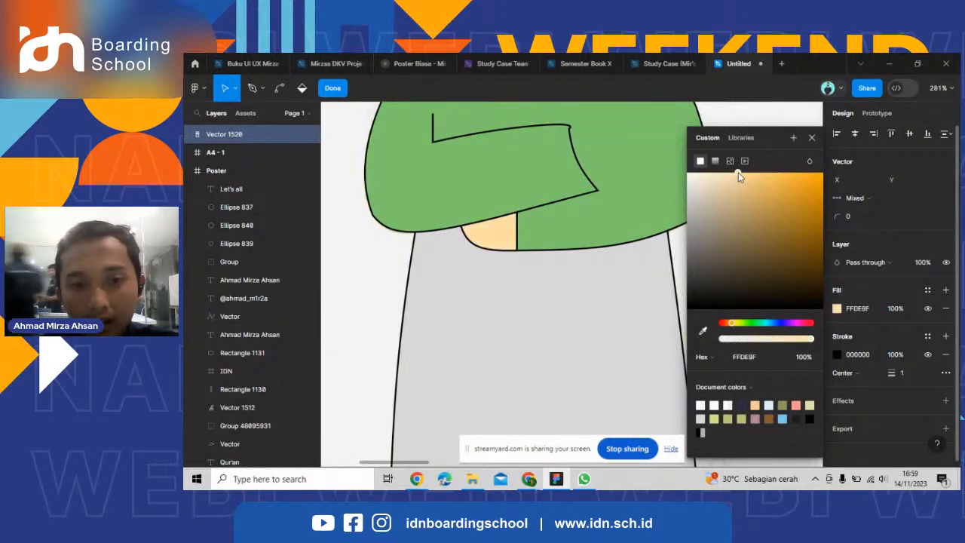
# Undo the hand and robe fills back to the unfilled outline over the reference.
pyautogui.scroll(-5, 524, 302)
pyautogui.hotkey('ctrl', 'z')
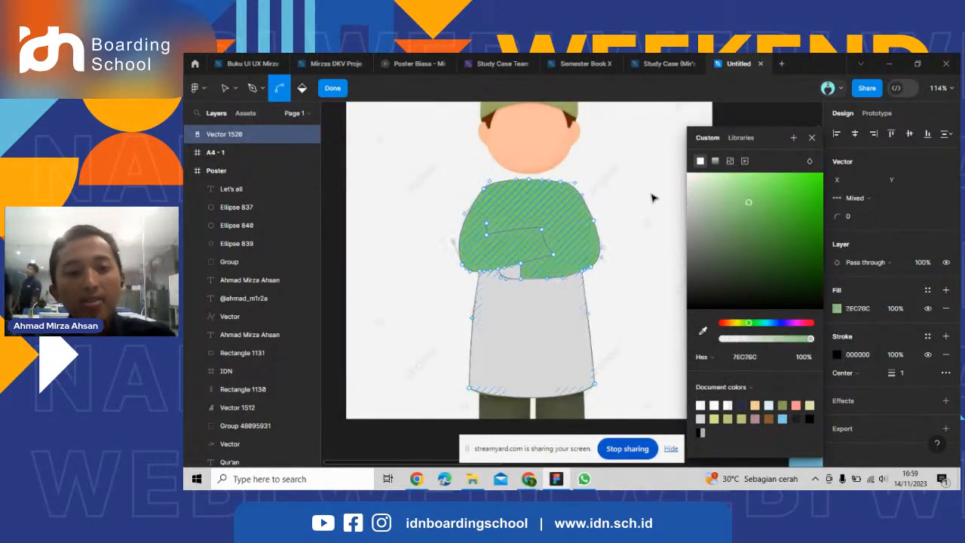
pyautogui.hotkey('ctrl', 'z')
pyautogui.hotkey('ctrl', 'z')
pyautogui.hotkey('ctrl', 'z')
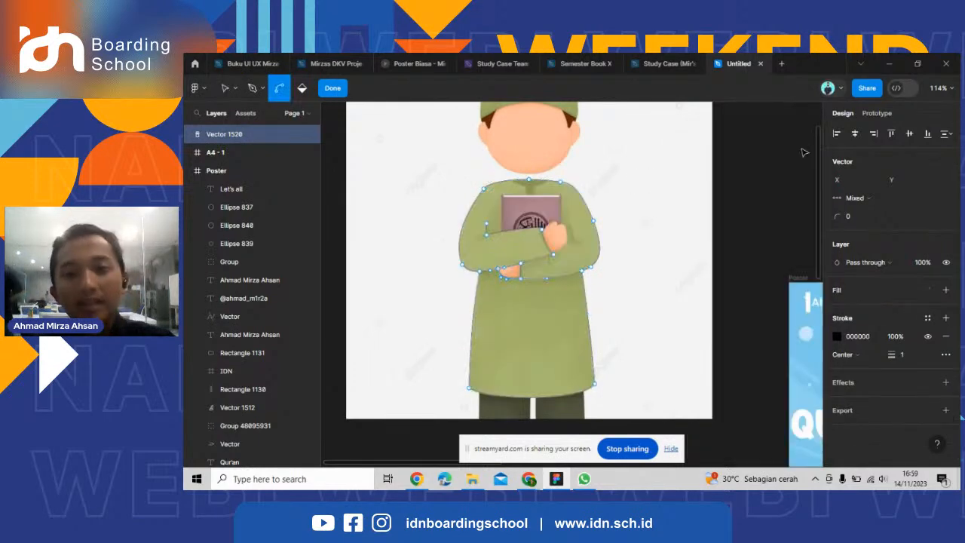
# Start tracing the upper hand with the Pen tool from the top corner of the left sleeve's cuff.
pyautogui.scroll(5, 442, 264)
pyautogui.press('v')
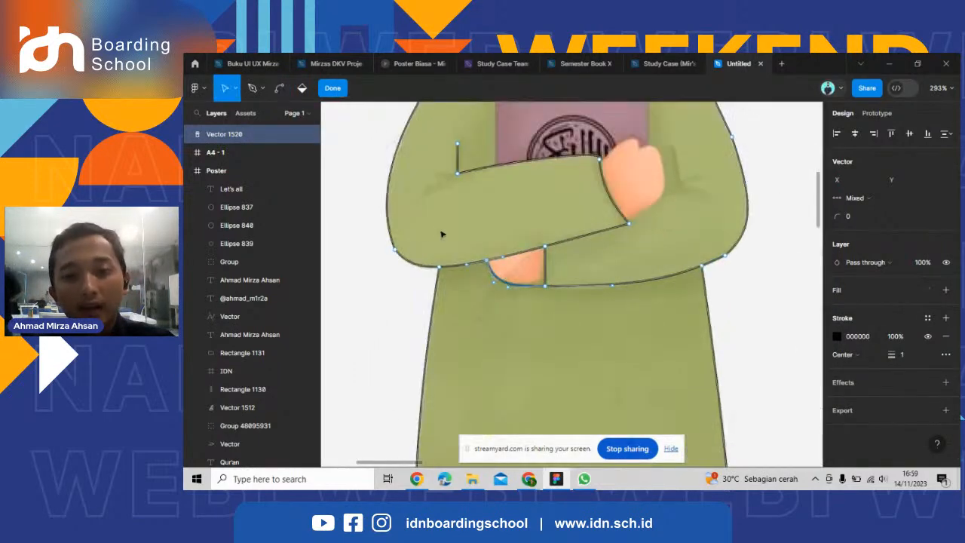
pyautogui.click(253, 90)
pyautogui.scroll(6, 602, 168)
pyautogui.click(598, 148)
pyautogui.scroll(2, 647, 163)
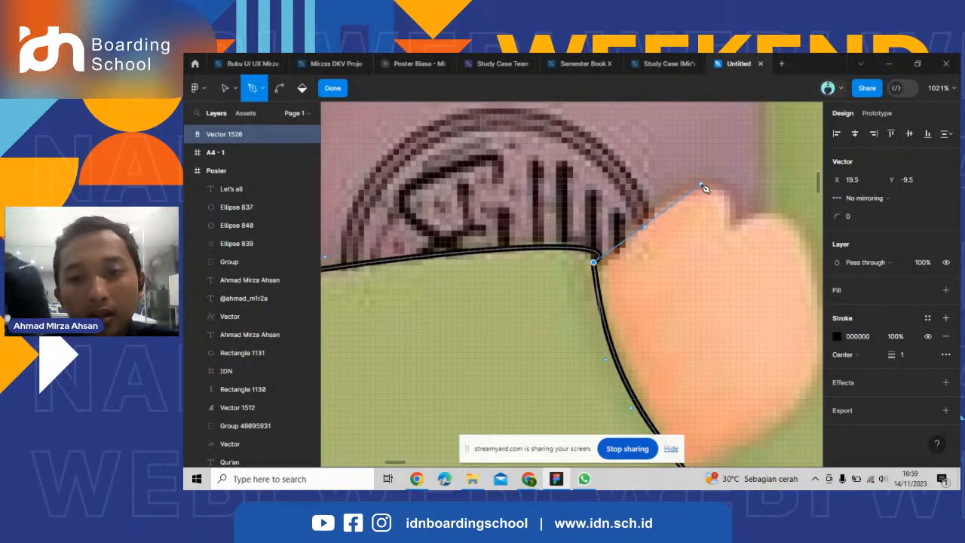
# Try outlining the thumb with straight segments from the cuff corner over its tip to the finger notch, and remove them.
pyautogui.click(705, 189)
pyautogui.scroll(-1, 705, 189)
pyautogui.click(614, 232)
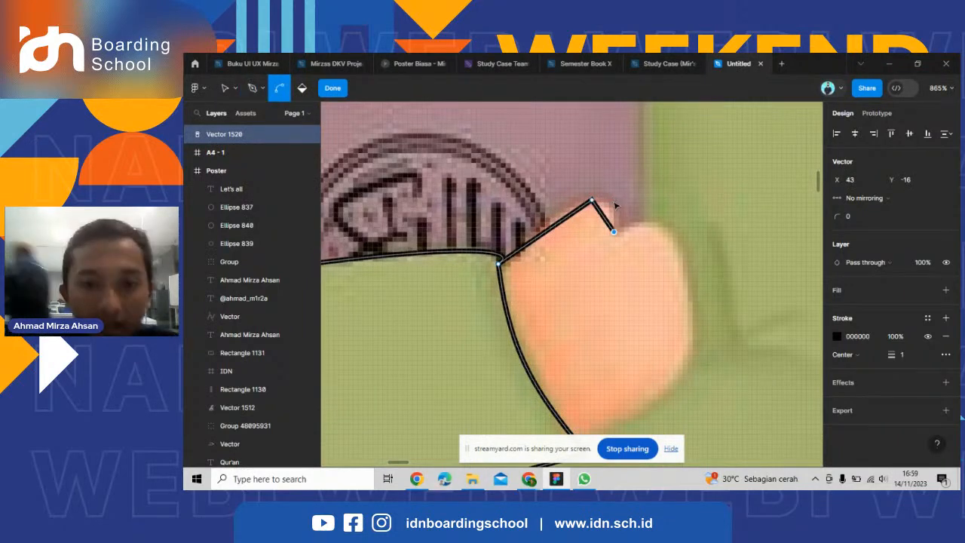
pyautogui.scroll(3, 615, 205)
pyautogui.press('BackSpace')
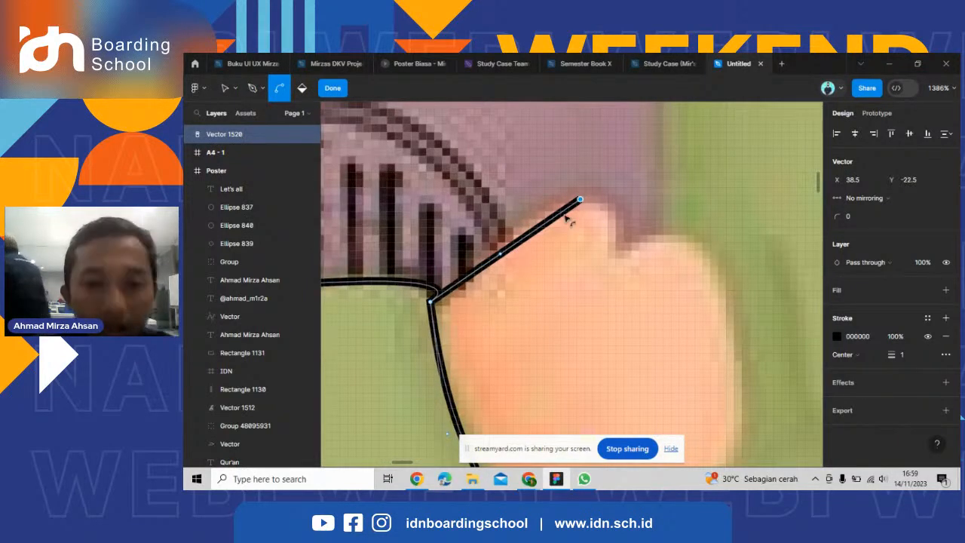
pyautogui.press('BackSpace')
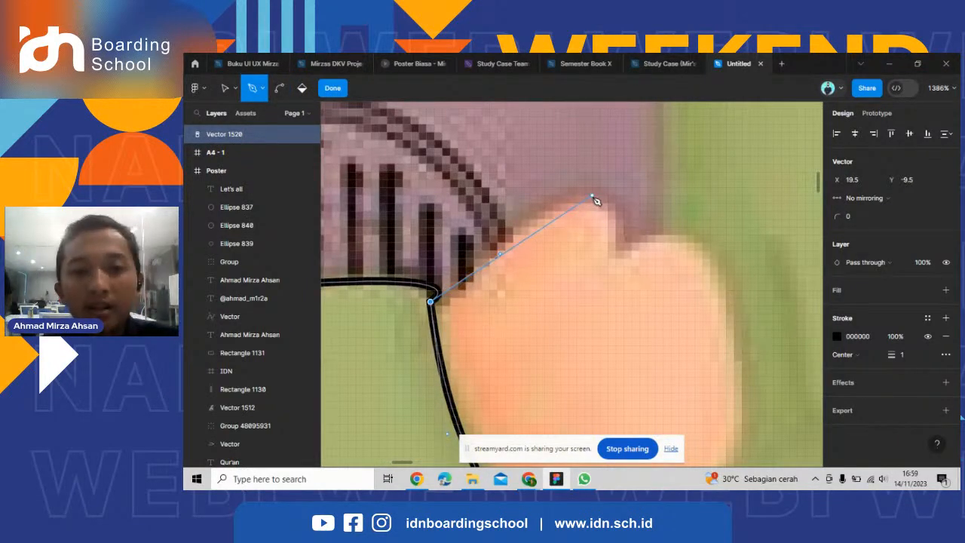
# Try outlining the thumb with a curved point at its tip and an end point at the finger notch, and undo both.
pyautogui.moveTo(593, 197); pyautogui.dragTo(642, 207)
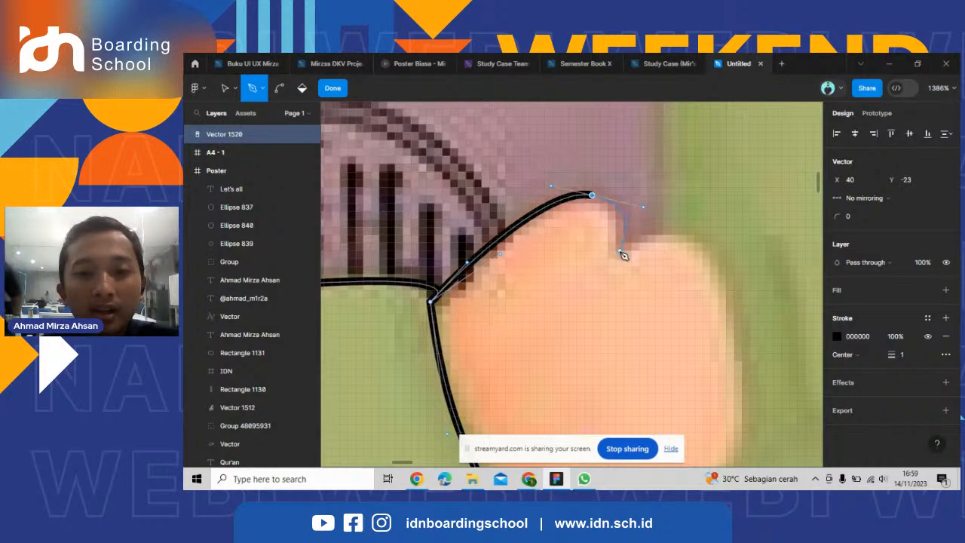
pyautogui.click(620, 252)
pyautogui.scroll(-5, 581, 243)
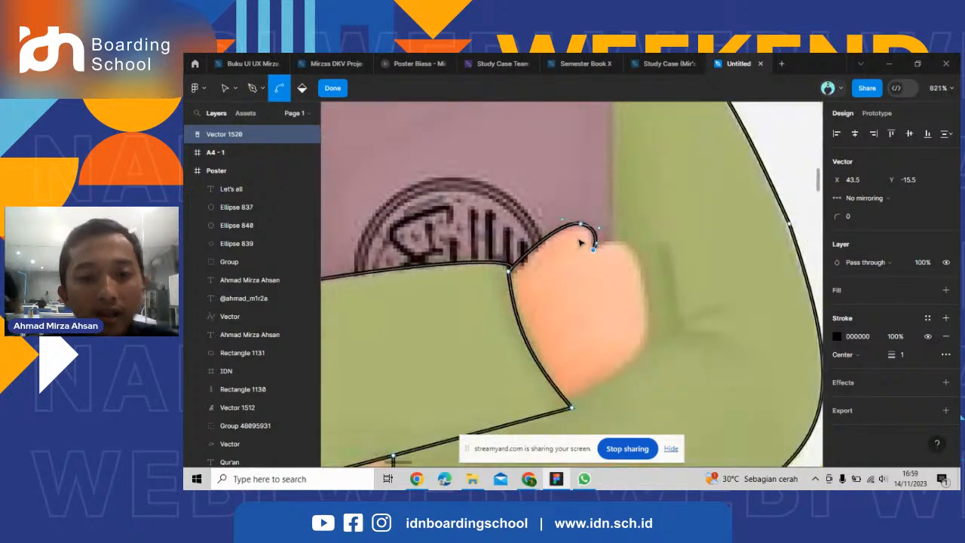
pyautogui.hotkey('ctrl', 'z')
pyautogui.scroll(7, 581, 224)
pyautogui.hotkey('ctrl', 'z')
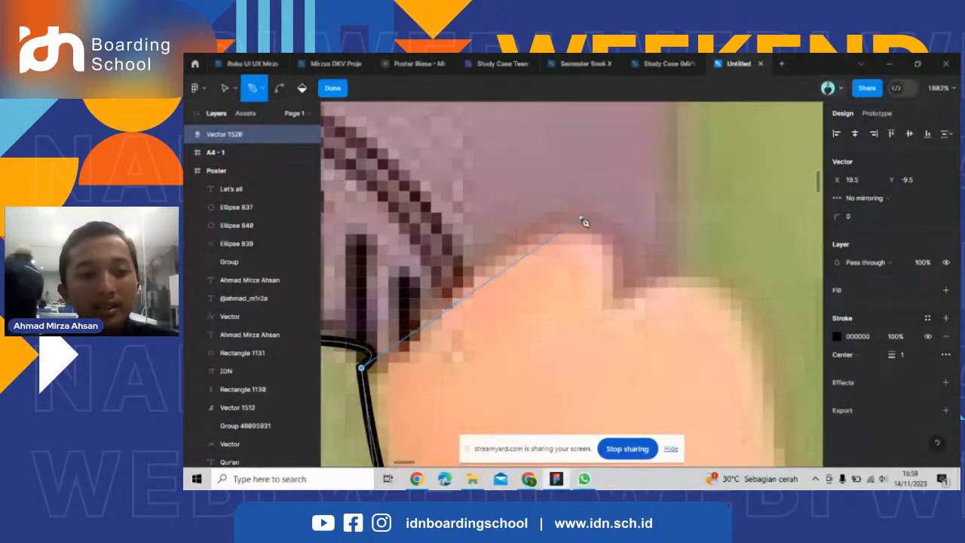
# Trace the thumb from the cuff corner over its tip to the finger notch, and bend the tip point into a smooth curve.
pyautogui.click(580, 219)
pyautogui.click(622, 298)
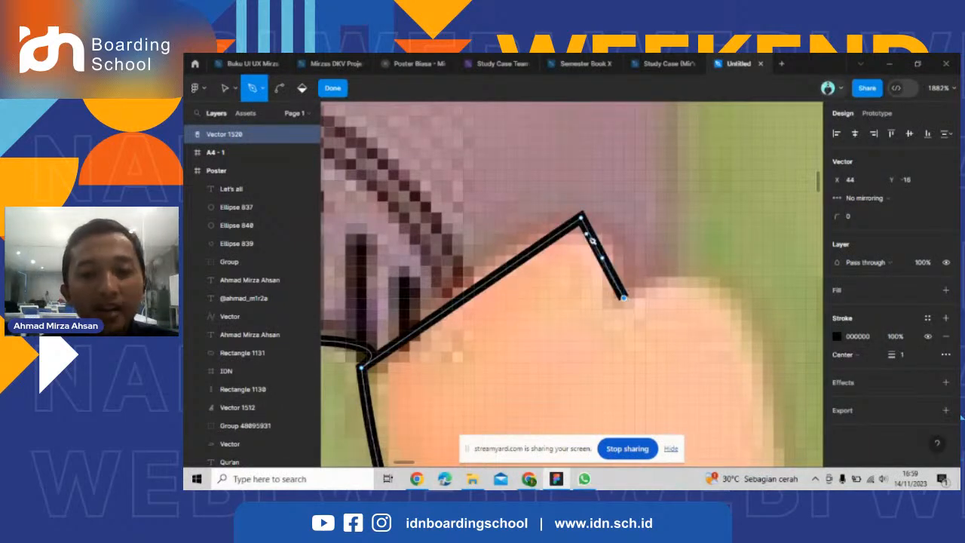
pyautogui.press('ctrl')
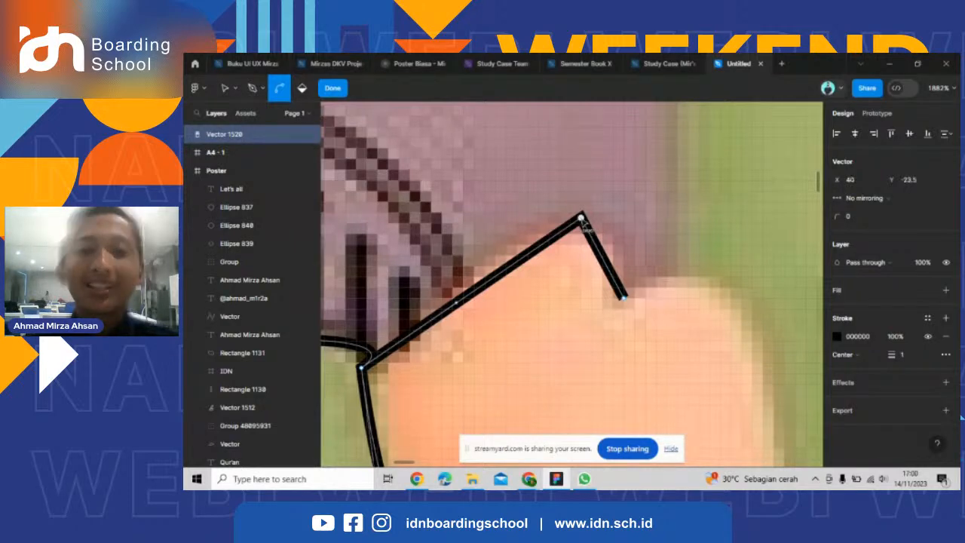
pyautogui.moveTo(584, 224); pyautogui.dragTo(642, 235)
pyautogui.scroll(-3, 642, 236)
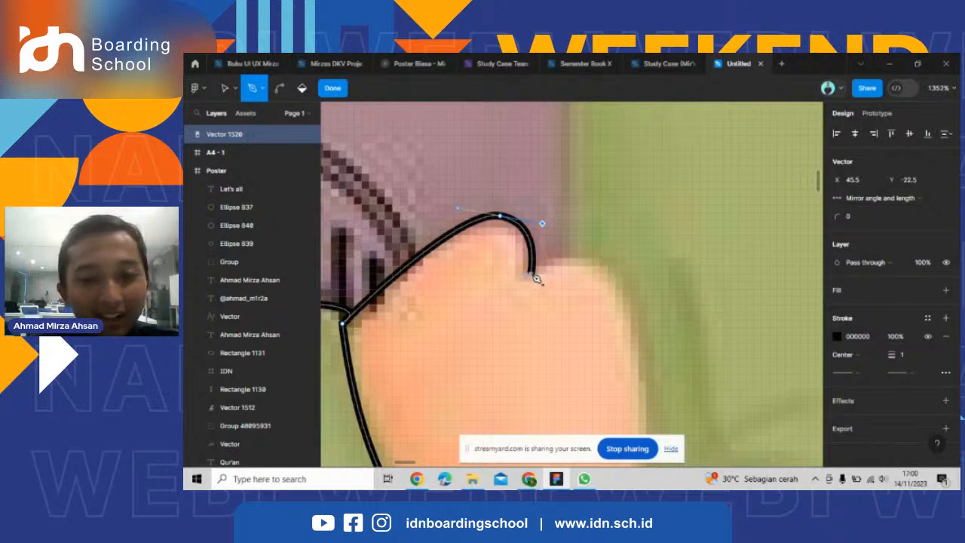
# Trace the upper hand's fingers from the notch over the fingertip to the cuff's lower corner, bending the outer segment into a curve.
pyautogui.scroll(-5, 603, 291)
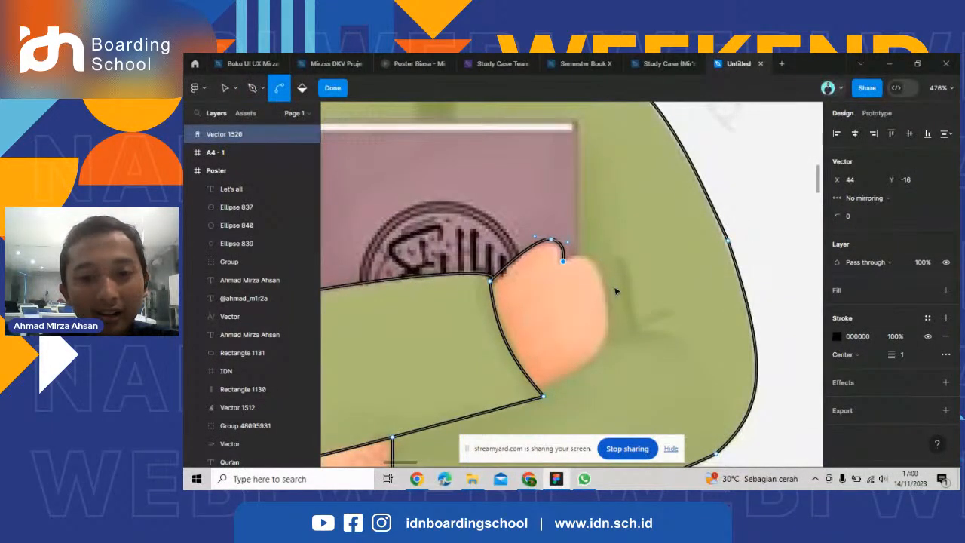
pyautogui.scroll(3, 616, 291)
pyautogui.click(614, 156)
pyautogui.click(525, 374)
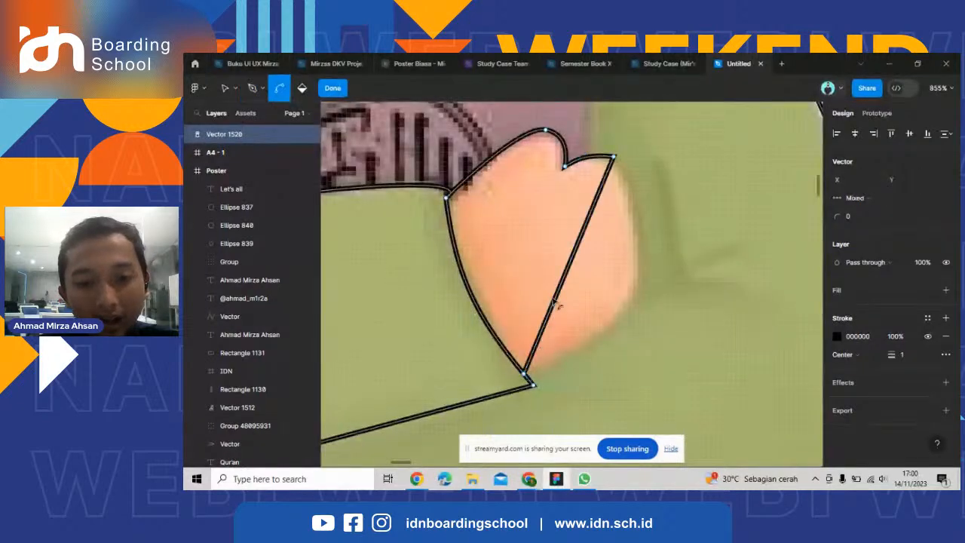
pyautogui.moveTo(557, 303); pyautogui.dragTo(671, 217)
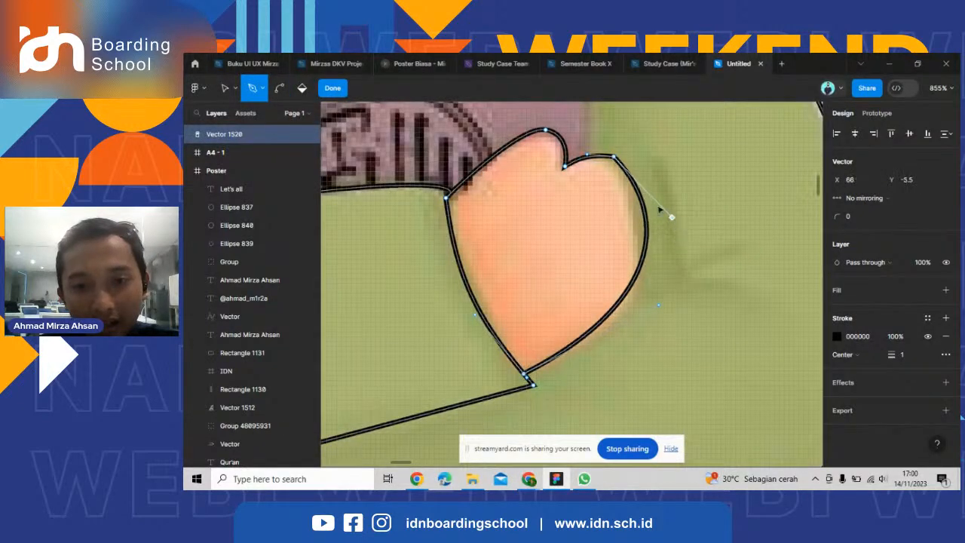
# Adjust the curve handles at the fingertip so the outline follows the hand's outer edge more closely.
pyautogui.moveTo(587, 154); pyautogui.dragTo(666, 275)
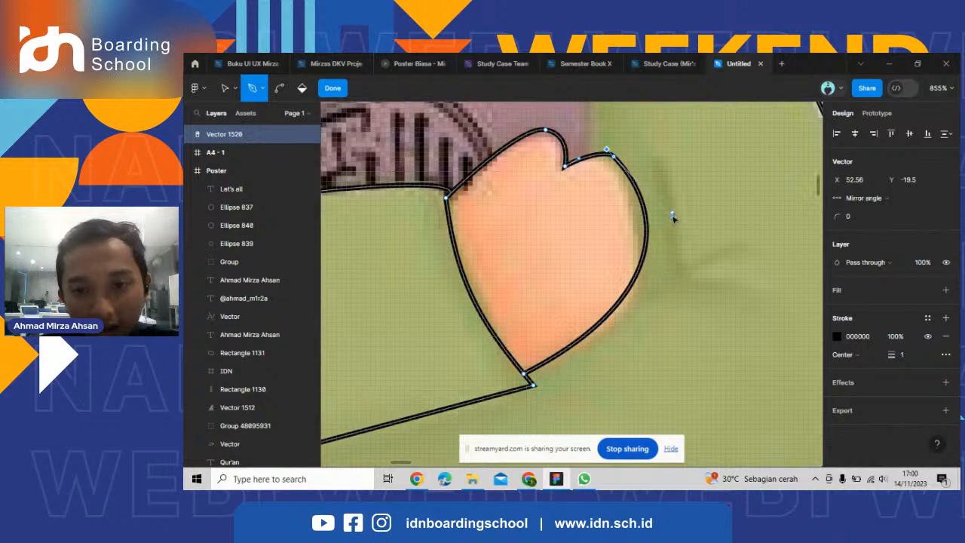
pyautogui.moveTo(673, 216); pyautogui.dragTo(655, 317)
pyautogui.moveTo(661, 276); pyautogui.dragTo(662, 265)
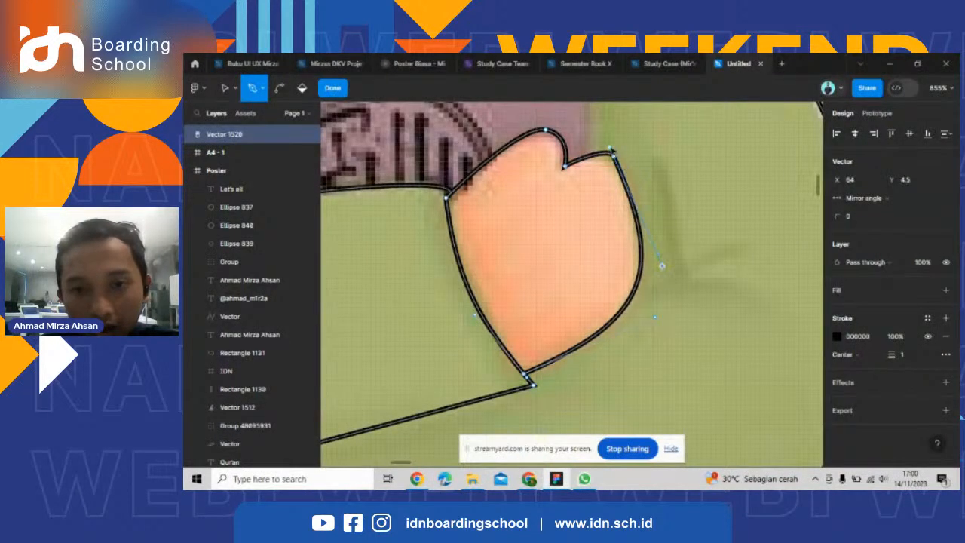
pyautogui.moveTo(611, 149); pyautogui.dragTo(609, 149)
# Trace the collar's left edge from a new point on the neckline to the placket's upper corner, and bend it into a curve.
pyautogui.scroll(-3, 487, 232)
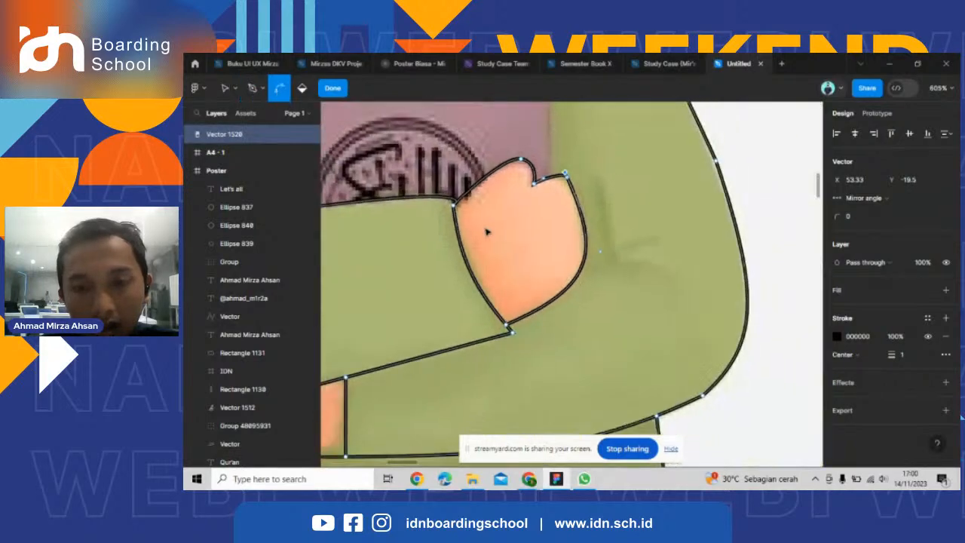
pyautogui.scroll(-5, 487, 232)
pyautogui.scroll(2, 568, 141)
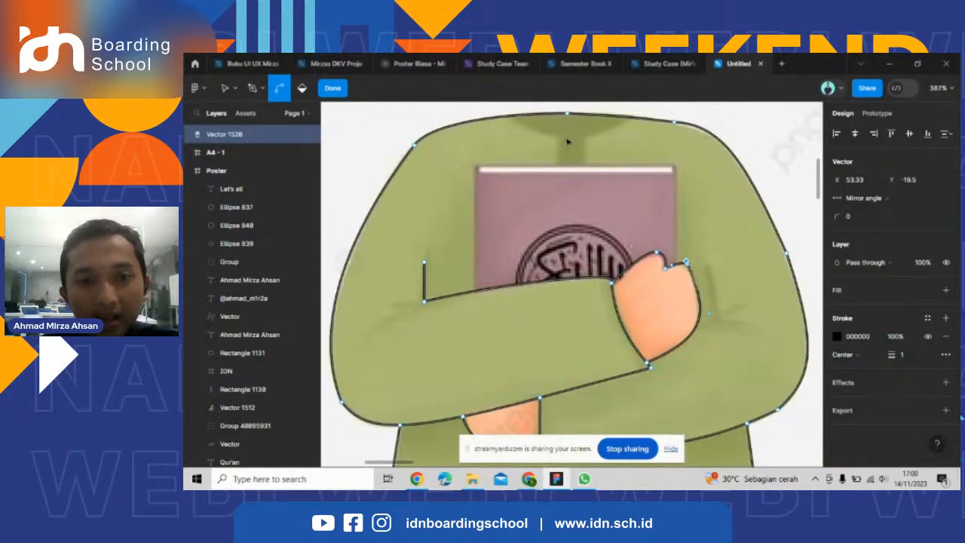
pyautogui.scroll(3, 567, 141)
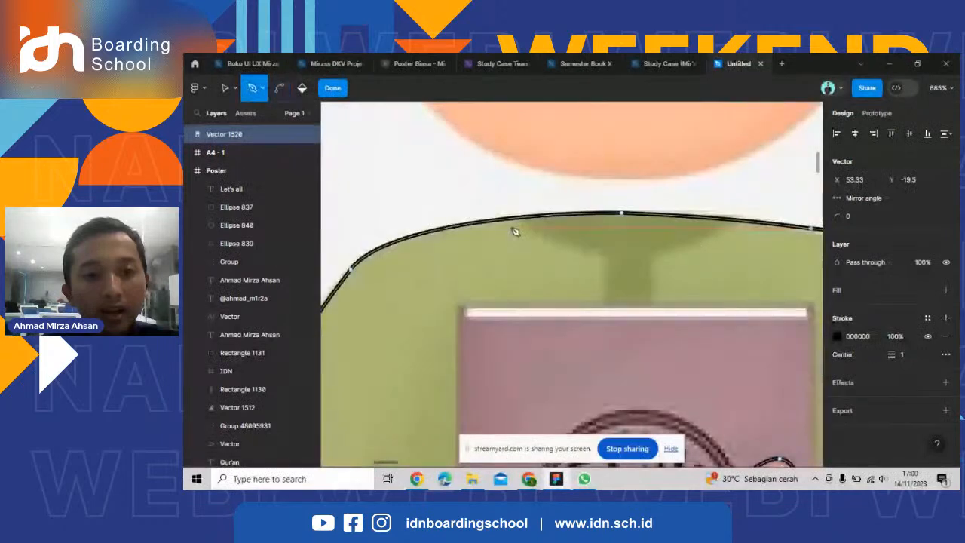
pyautogui.click(514, 218)
pyautogui.click(600, 257)
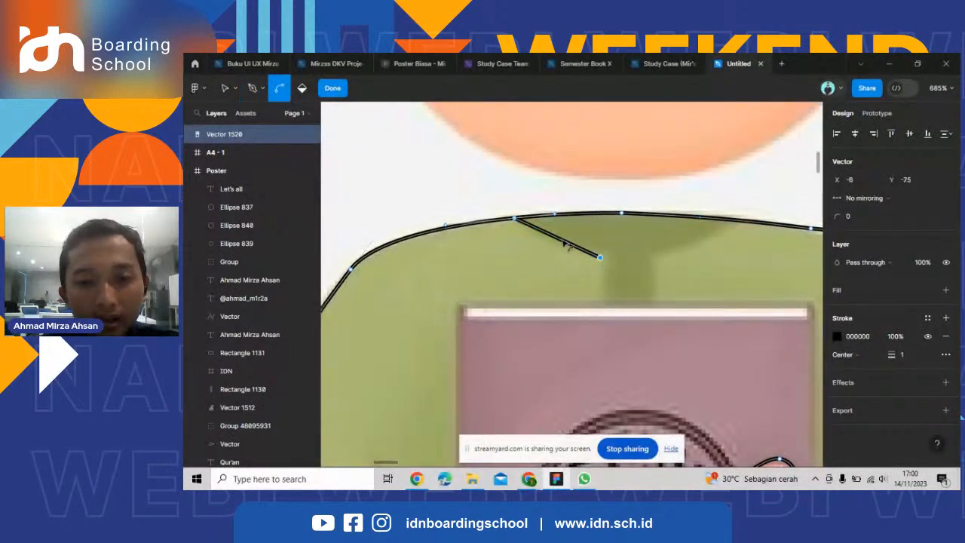
pyautogui.moveTo(563, 241); pyautogui.dragTo(553, 245)
# Continue the collar outline with a straight vertical line down the placket's left edge to the top of the book.
pyautogui.press('p')
pyautogui.scroll(3, 619, 271)
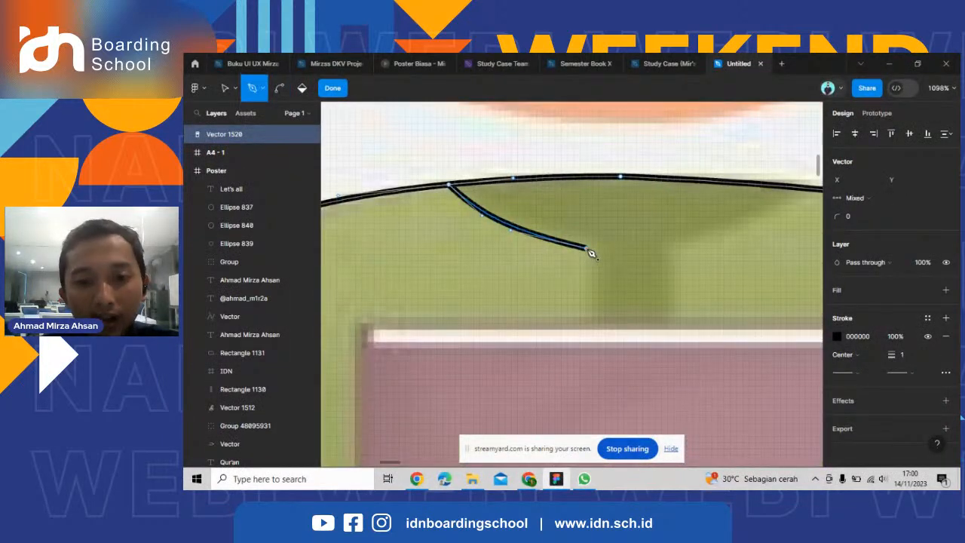
pyautogui.click(586, 248)
pyautogui.click(587, 324)
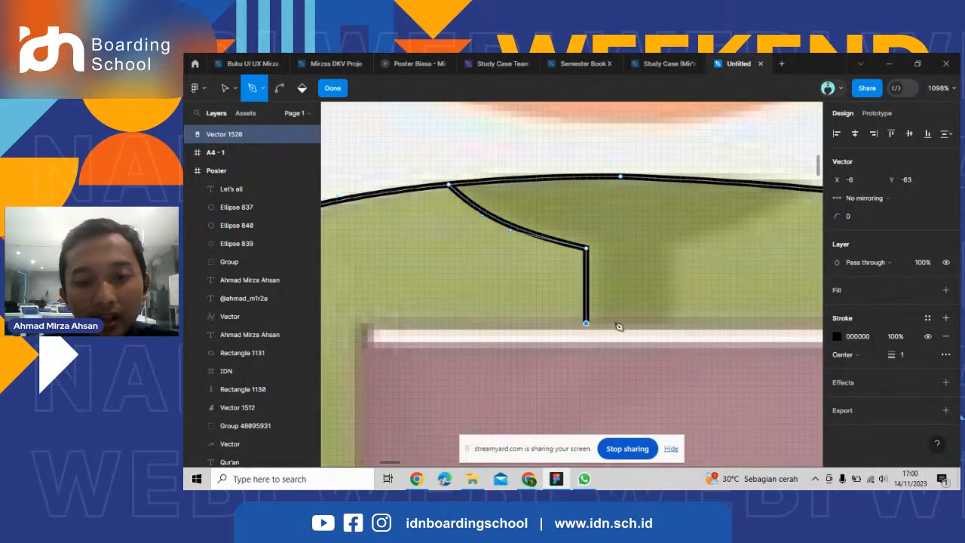
# Try drawing the placket's bottom edge along the top of the book at two different lengths, and undo both.
pyautogui.click(676, 323)
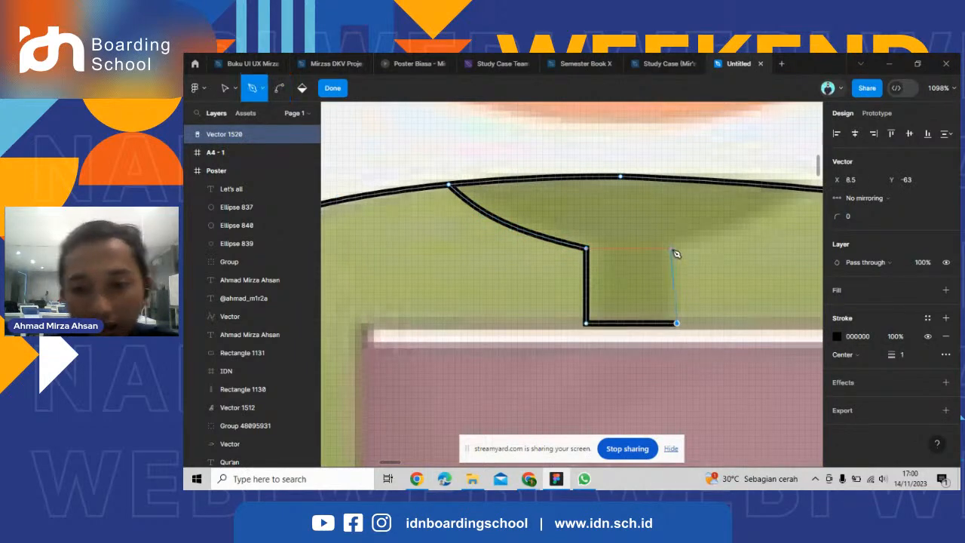
pyautogui.hotkey('ctrl', 'z')
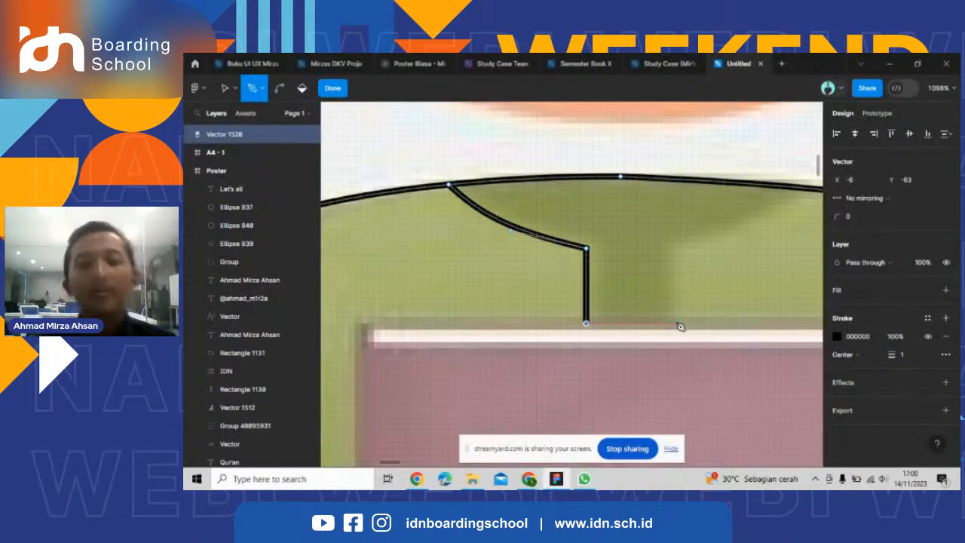
pyautogui.keyDown('ctrl'); pyautogui.scroll(-5, 680, 326); pyautogui.keyUp('ctrl')
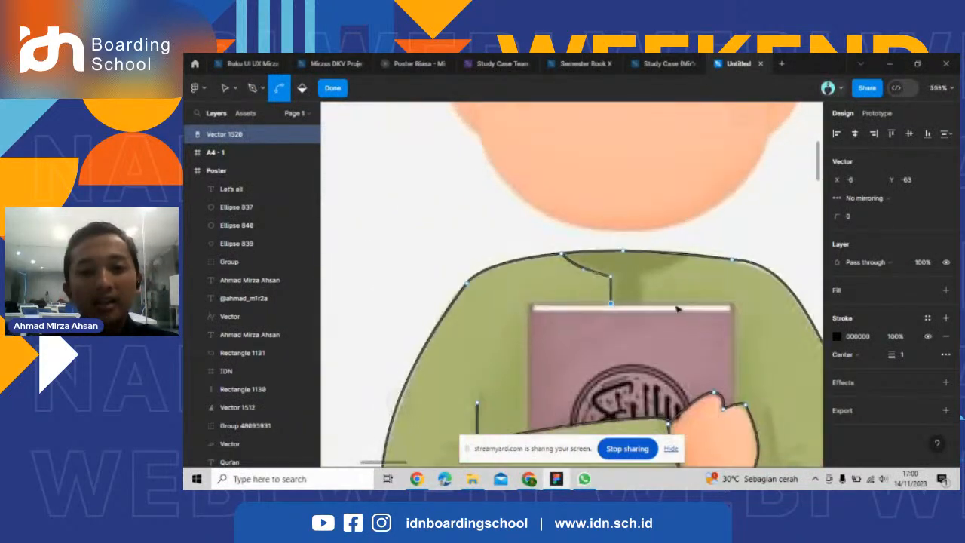
pyautogui.keyDown('ctrl'); pyautogui.scroll(4, 677, 309); pyautogui.keyUp('ctrl')
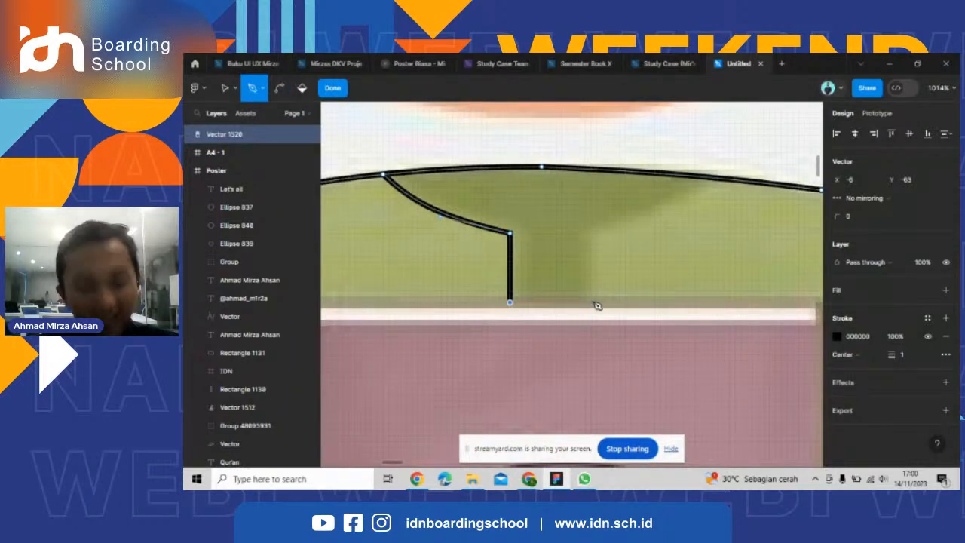
pyautogui.keyDown('ctrl'); pyautogui.scroll(-4, 523, 312); pyautogui.keyUp('ctrl')
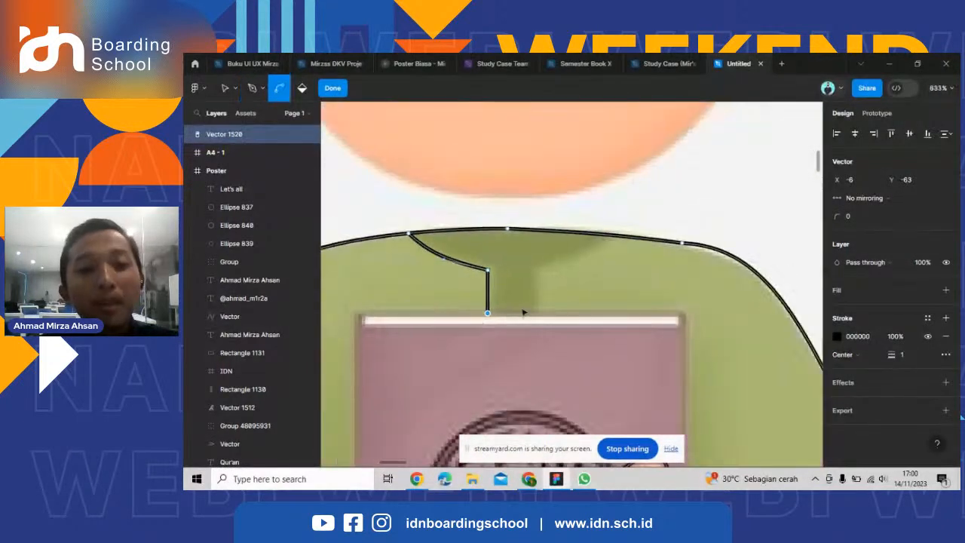
pyautogui.keyDown('ctrl'); pyautogui.scroll(7, 524, 310); pyautogui.keyUp('ctrl')
pyautogui.keyDown('ctrl'); pyautogui.scroll(-2, 569, 328); pyautogui.keyUp('ctrl')
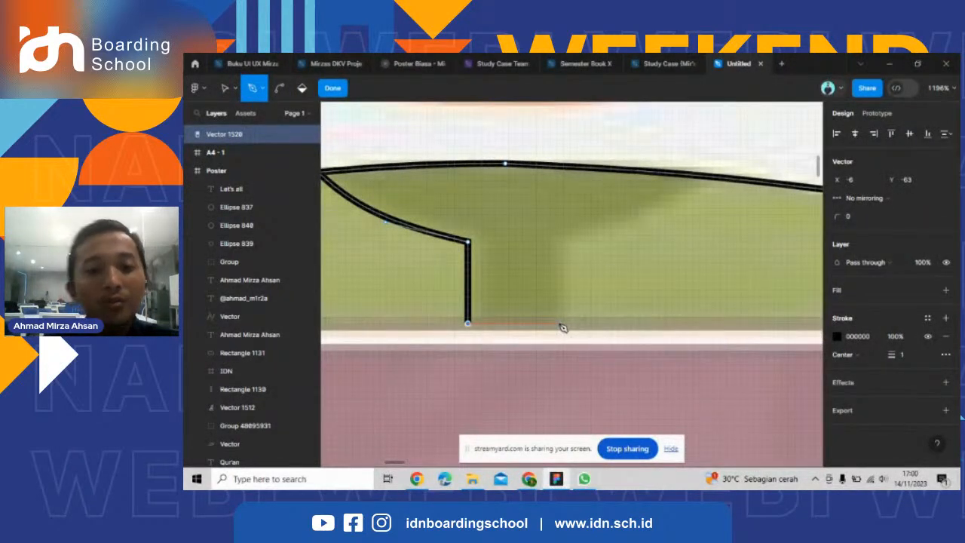
pyautogui.click(628, 325)
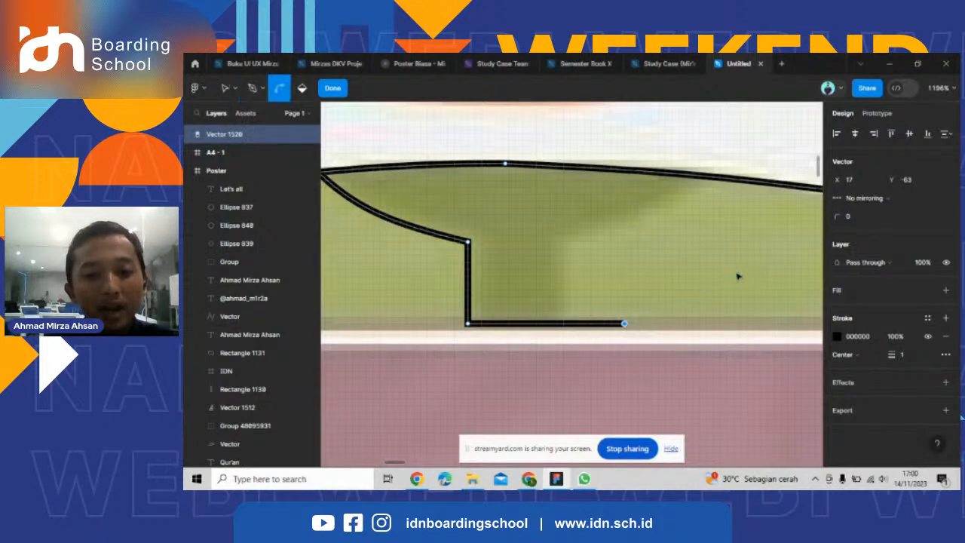
pyautogui.keyDown('ctrl'); pyautogui.scroll(-2, 692, 256); pyautogui.keyUp('ctrl')
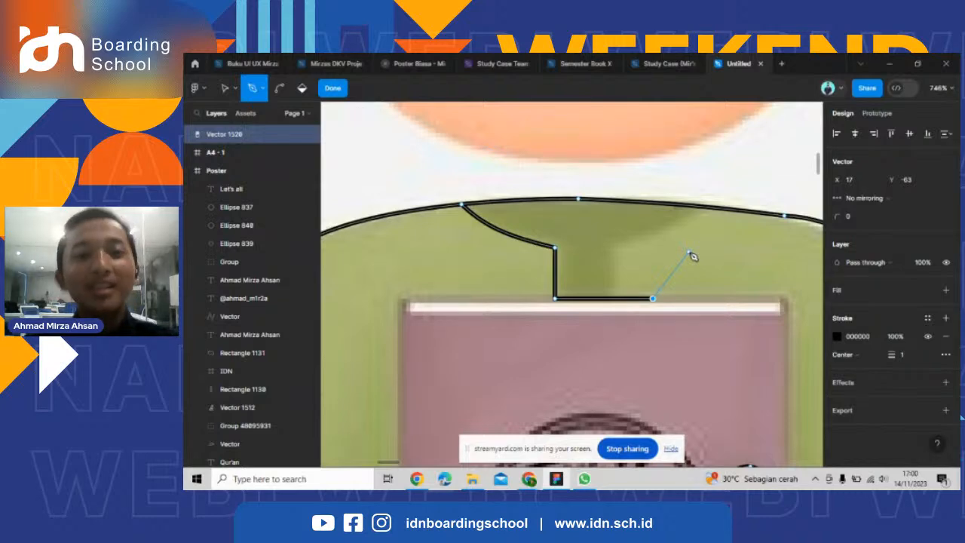
pyautogui.scroll(-1, 457, 285)
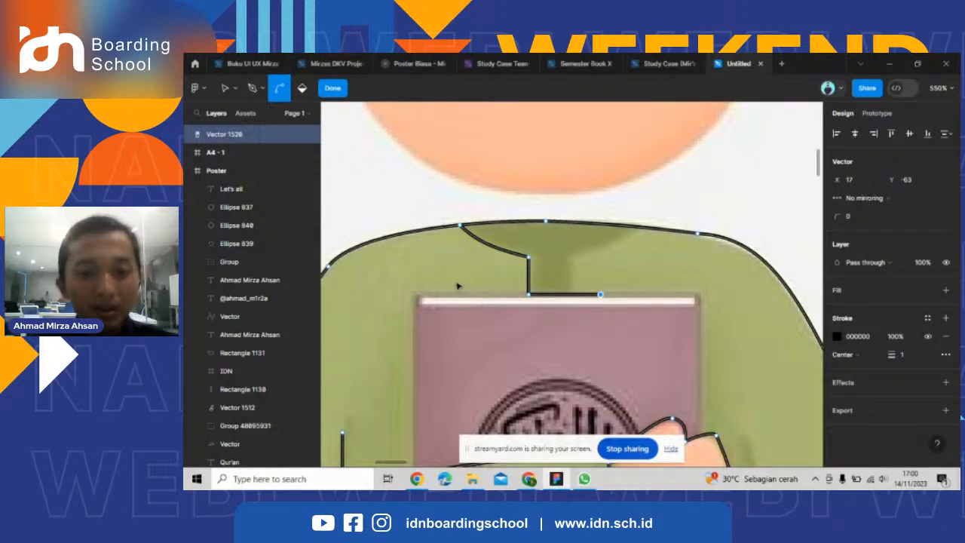
pyautogui.hotkey('ctrl', 'z')
# Draw the placket's bottom edge along the top of the book and its right edge up to the collar.
pyautogui.scroll(1, 567, 292)
pyautogui.scroll(2, 542, 284)
pyautogui.scroll(-1, 543, 282)
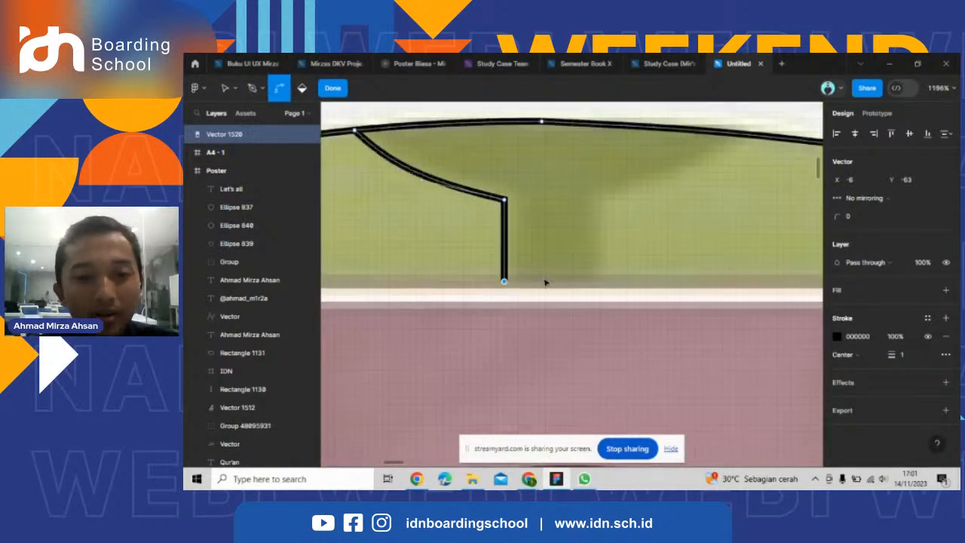
pyautogui.scroll(-1, 545, 282)
pyautogui.scroll(1, 558, 283)
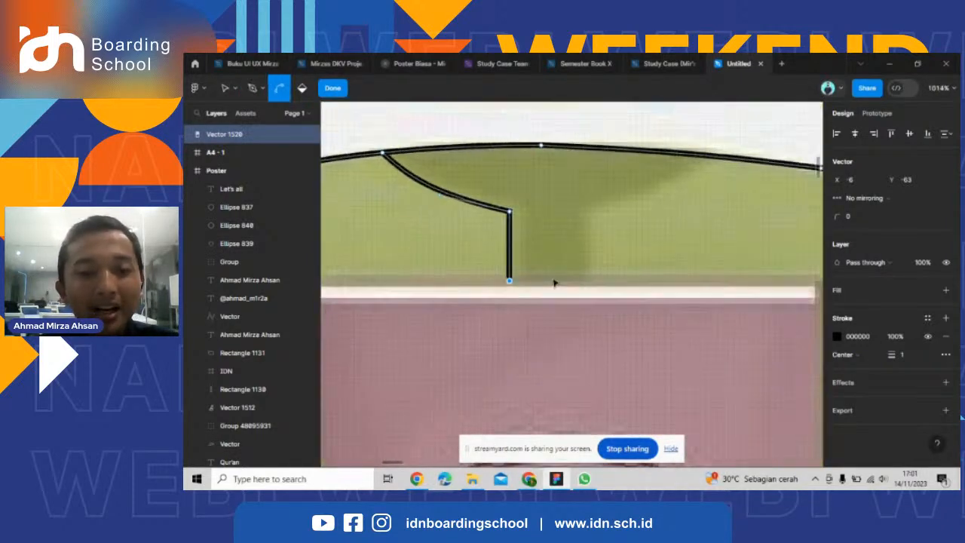
pyautogui.click(597, 283)
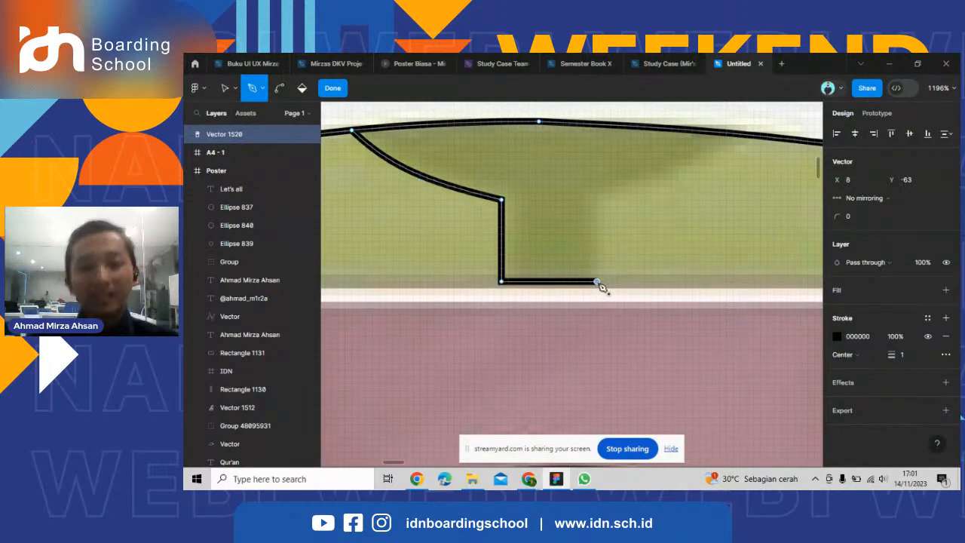
pyautogui.click(596, 200)
# Connect the placket's upper right corner to the neckline, and bend the segment along the collar's right edge.
pyautogui.scroll(-3, 489, 268)
pyautogui.scroll(2, 630, 189)
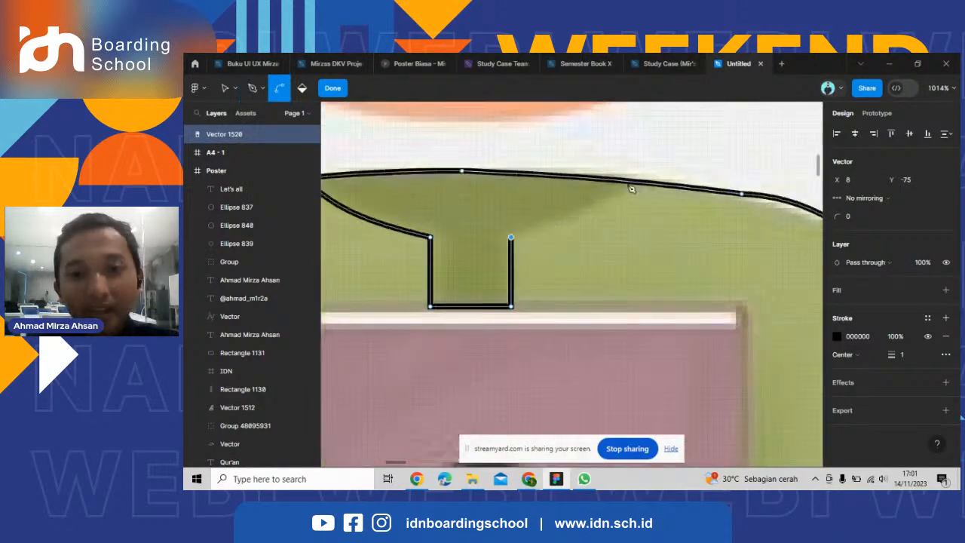
pyautogui.click(635, 183)
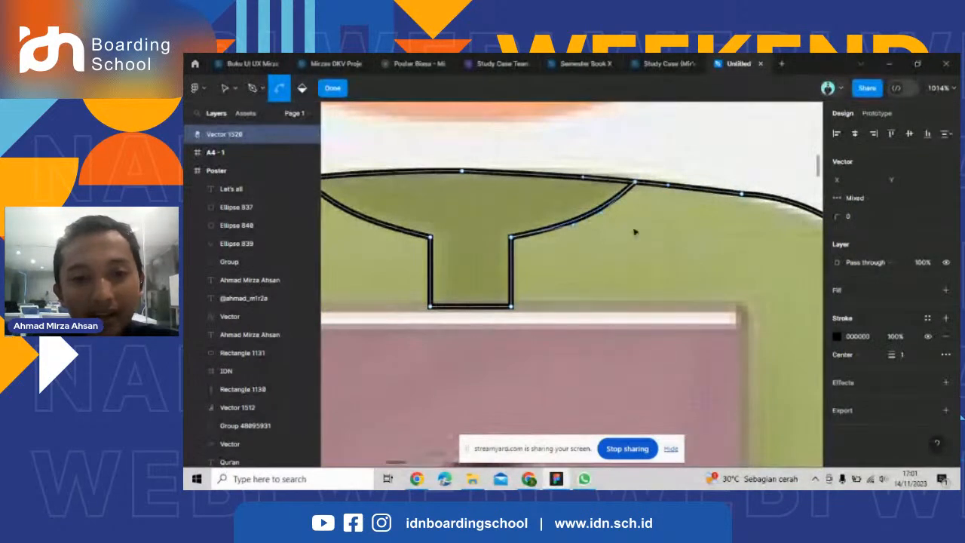
# Trace the book cover from the sleeve up its left edge, across its top and down its right edge to the hand.
pyautogui.scroll(-5, 633, 231)
pyautogui.scroll(3, 538, 318)
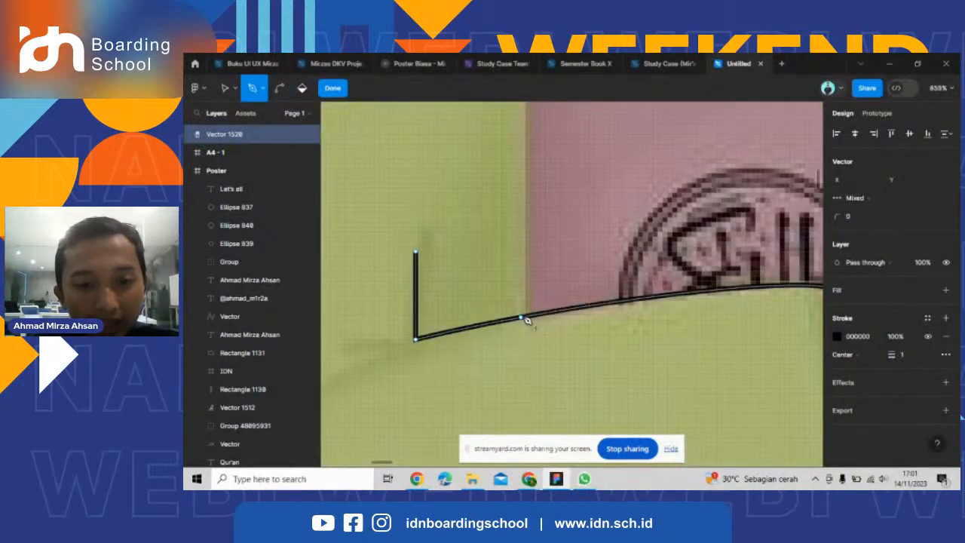
pyautogui.scroll(3, 530, 320)
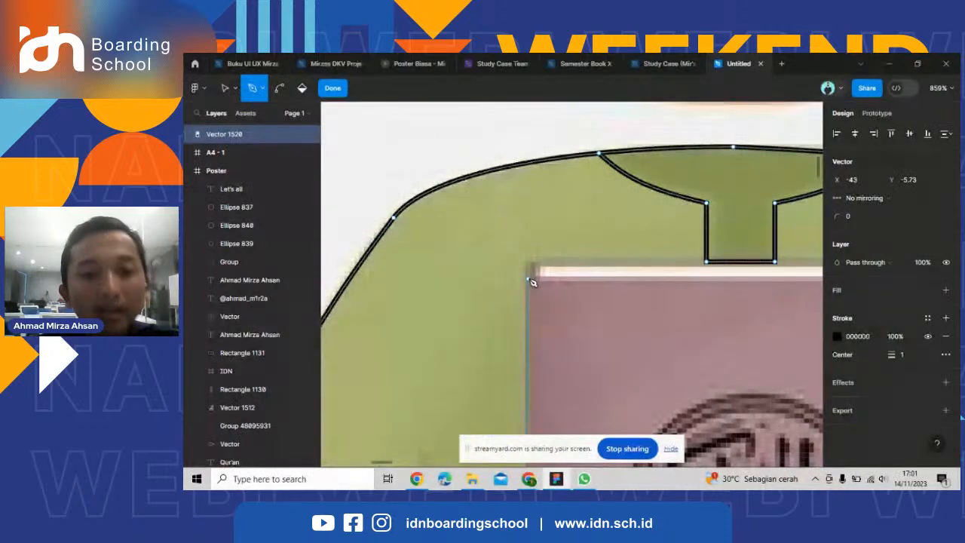
pyautogui.scroll(-3, 531, 281)
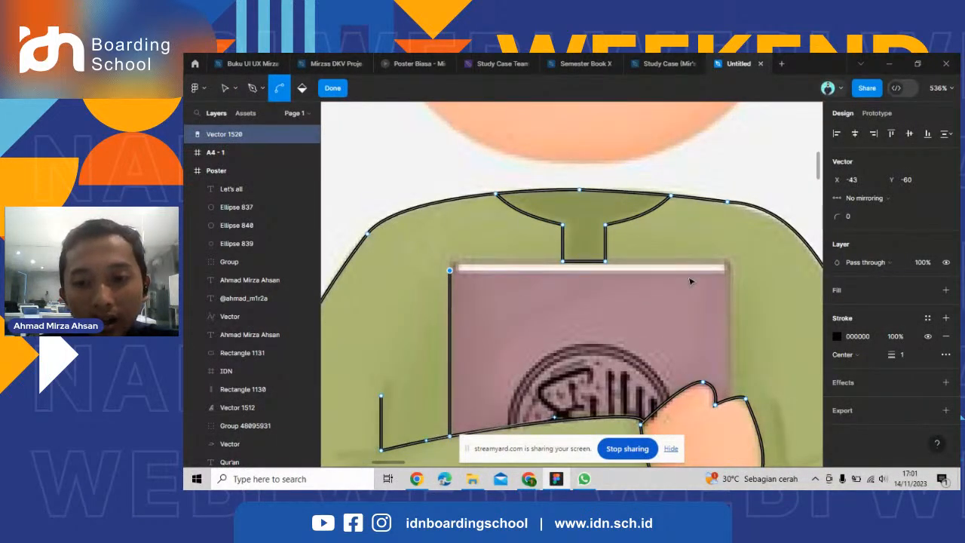
pyautogui.scroll(5, 432, 270)
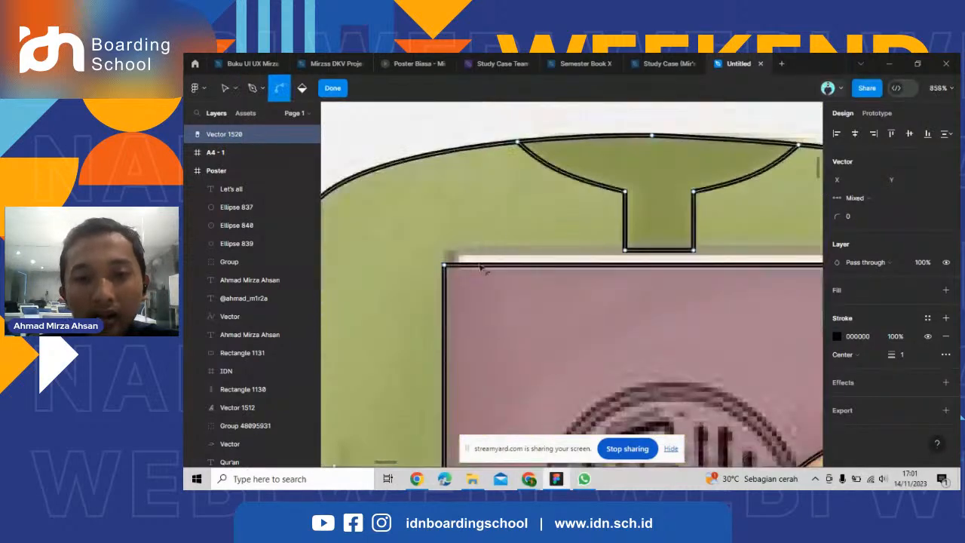
# Outline the white page strip above the cover from its left corner, along the placket's base, to the cover's right corner.
pyautogui.click(434, 268)
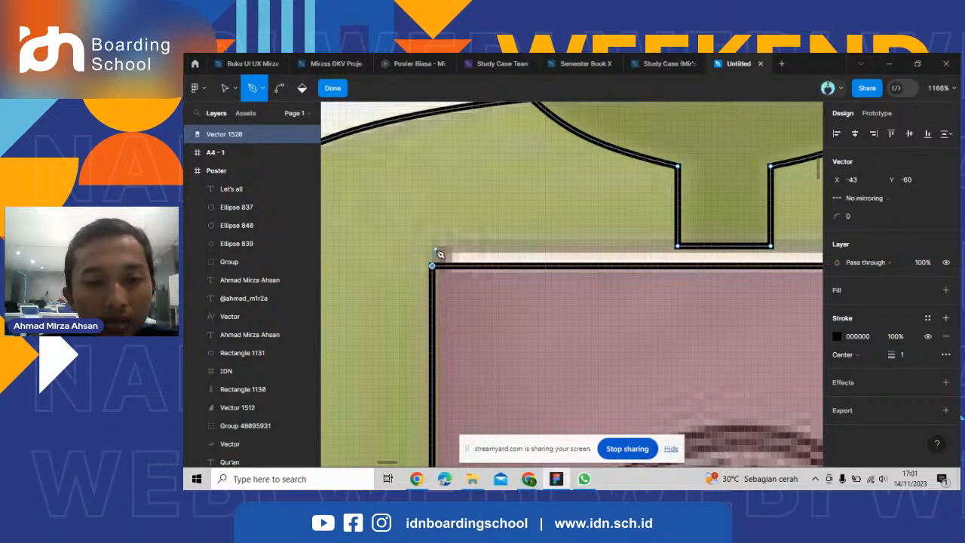
pyautogui.click(432, 247)
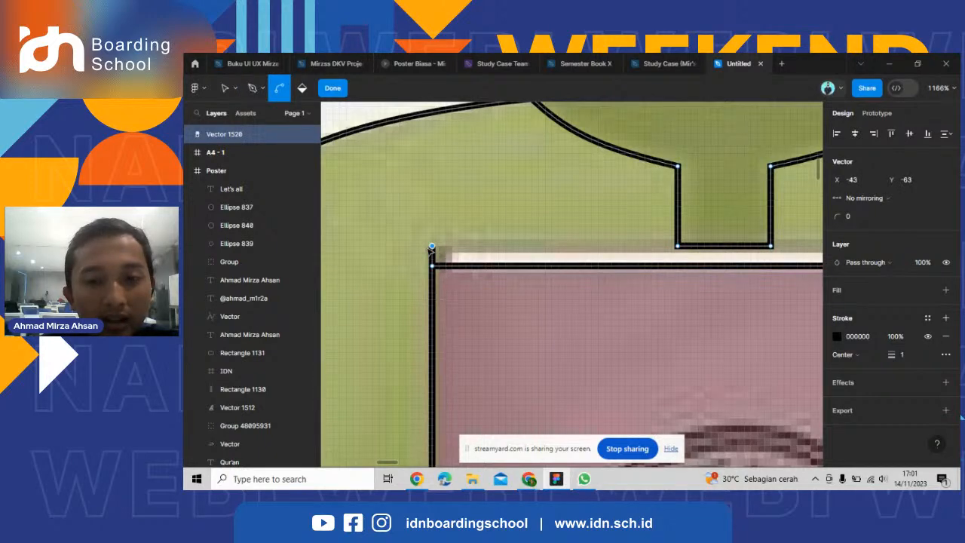
pyautogui.scroll(-4, 432, 250)
pyautogui.scroll(3, 739, 249)
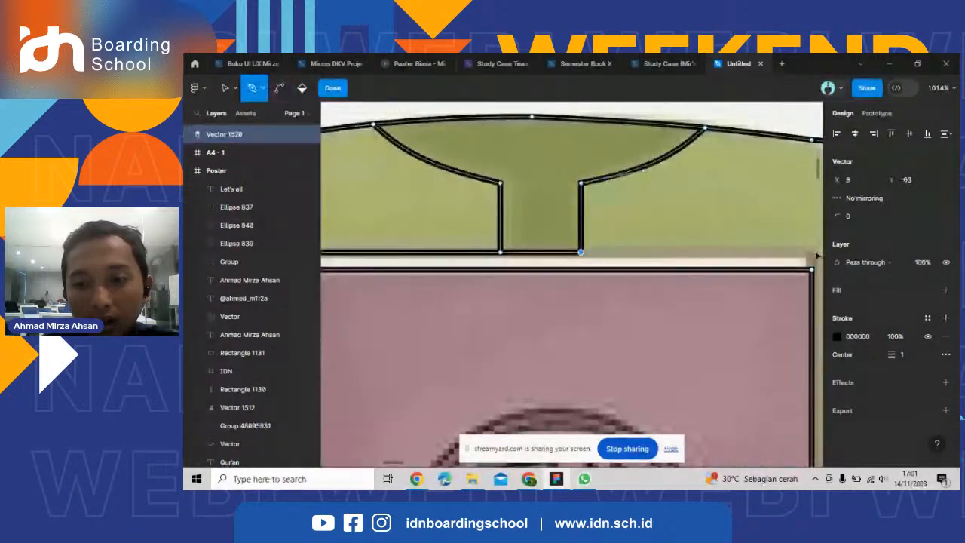
pyautogui.click(812, 253)
pyautogui.click(812, 270)
# Trace the left trouser leg with the Pen tool from the robe hem down its outer edge, across the bottom and up its inner edge.
pyautogui.scroll(-5, 551, 300)
pyautogui.scroll(-3, 664, 291)
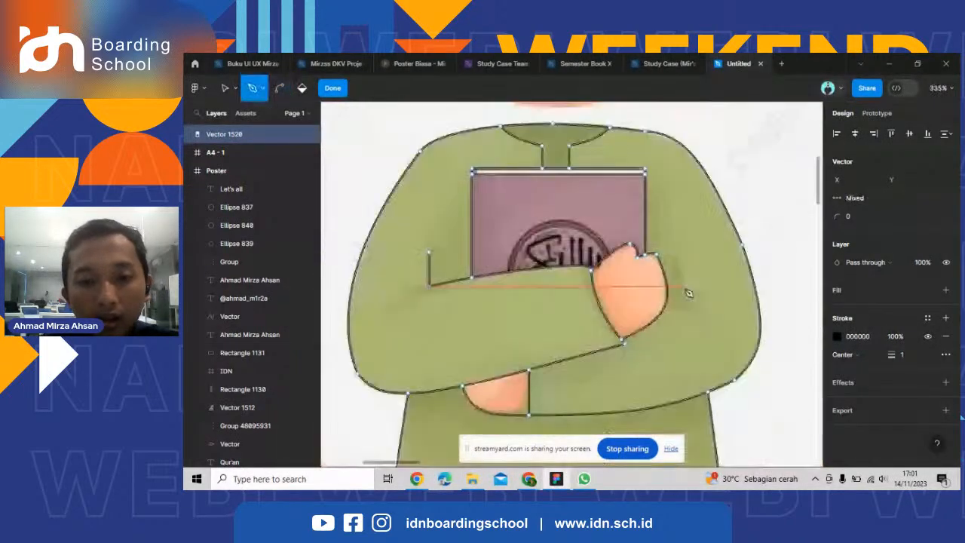
pyautogui.scroll(-3, 653, 291)
pyautogui.scroll(-4, 605, 354)
pyautogui.scroll(8, 528, 256)
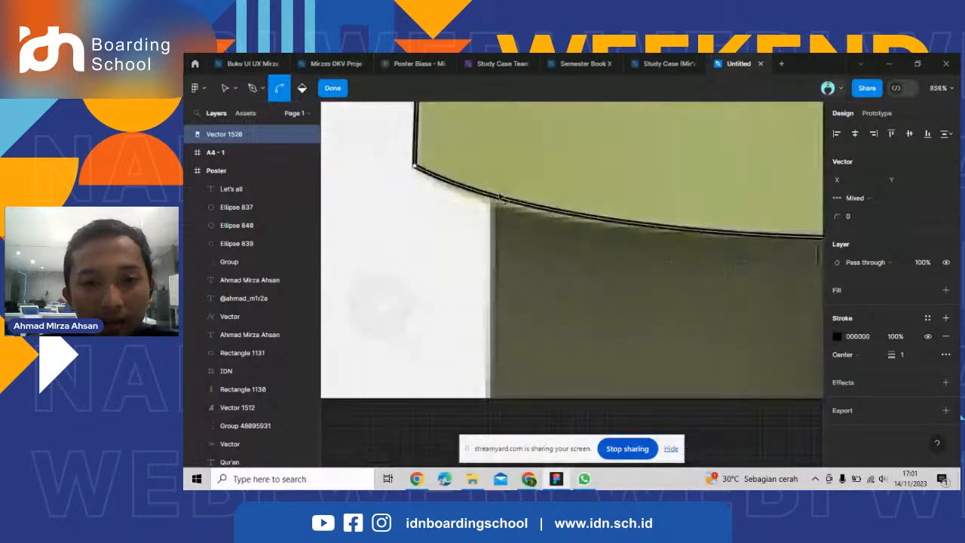
pyautogui.click(492, 195)
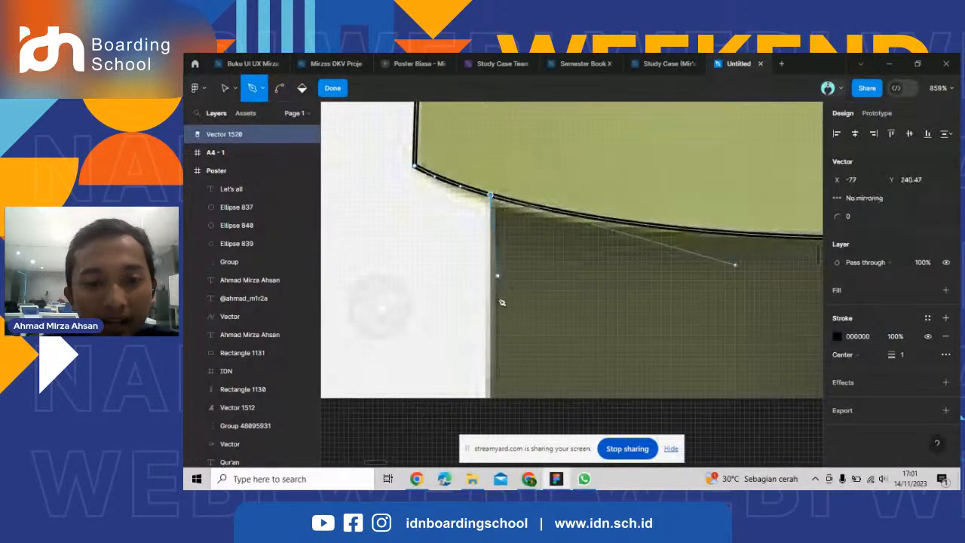
pyautogui.click(493, 395)
pyautogui.scroll(-5, 398, 366)
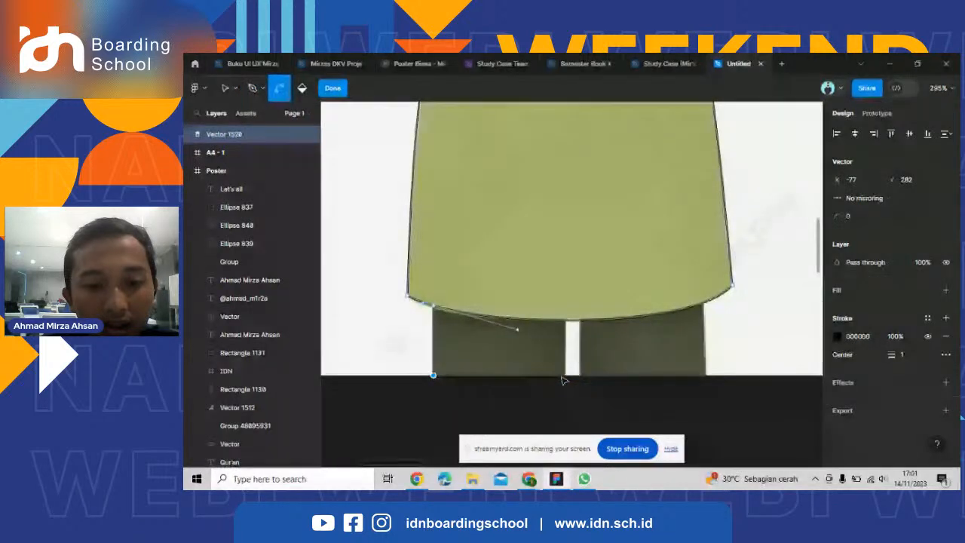
pyautogui.scroll(4, 562, 380)
pyautogui.click(567, 376)
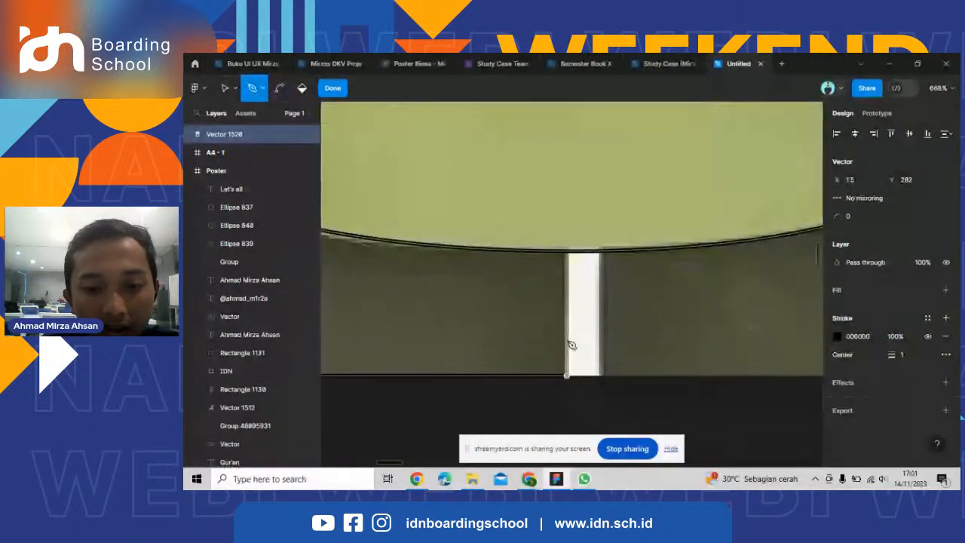
pyautogui.scroll(3, 570, 257)
# Trace the right trouser leg from the hem down its inner edge, across the bottom and up its outer edge to the hem.
pyautogui.click(580, 243)
pyautogui.scroll(-1, 582, 345)
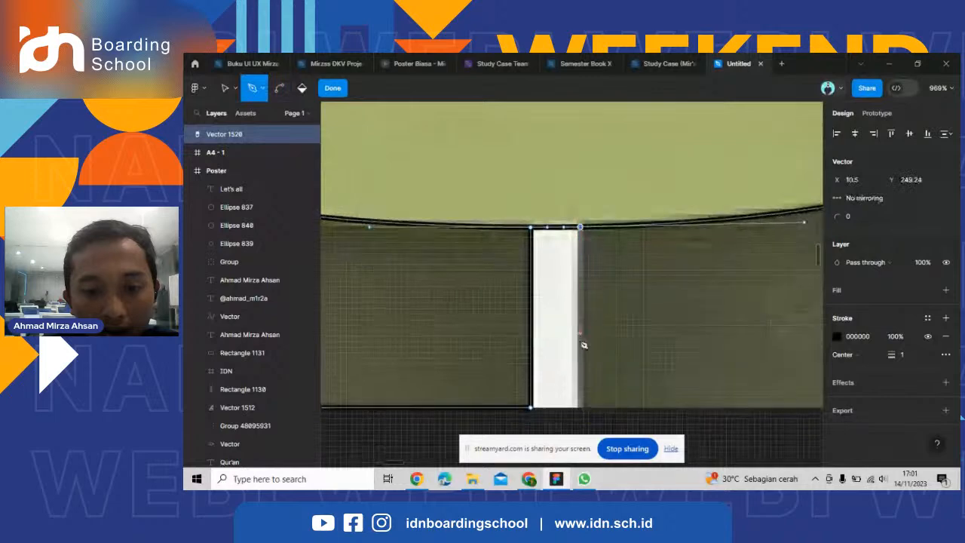
pyautogui.click(581, 408)
pyautogui.scroll(-5, 479, 365)
pyautogui.scroll(3, 643, 300)
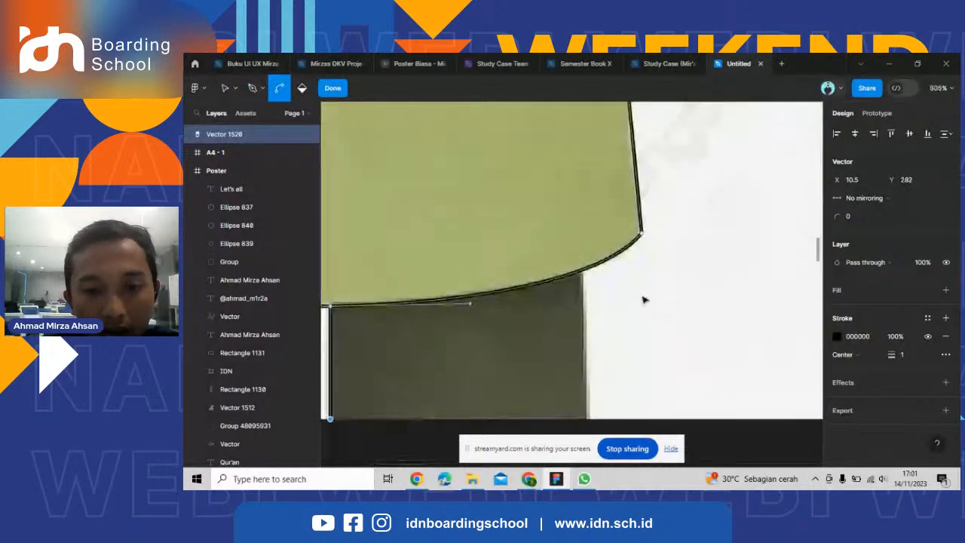
pyautogui.scroll(-2, 588, 324)
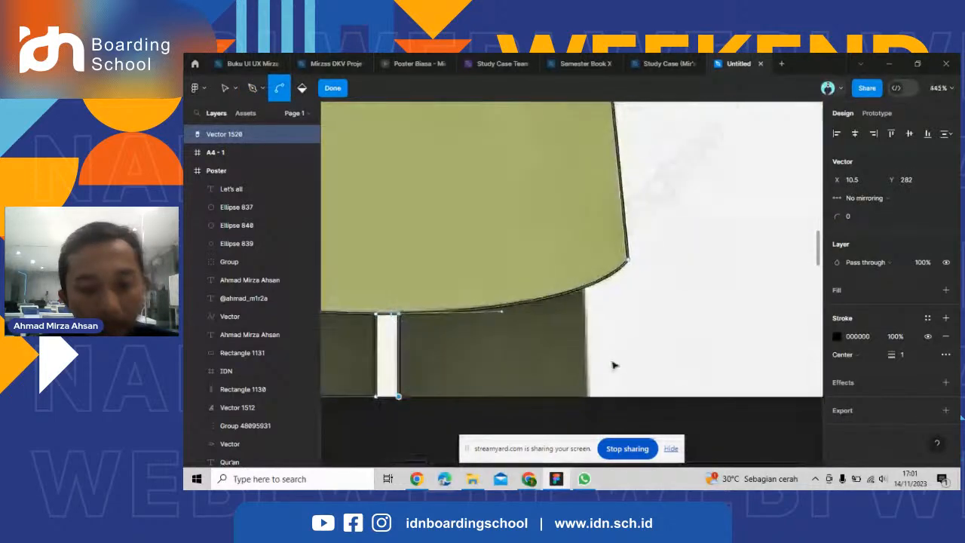
pyautogui.click(591, 398)
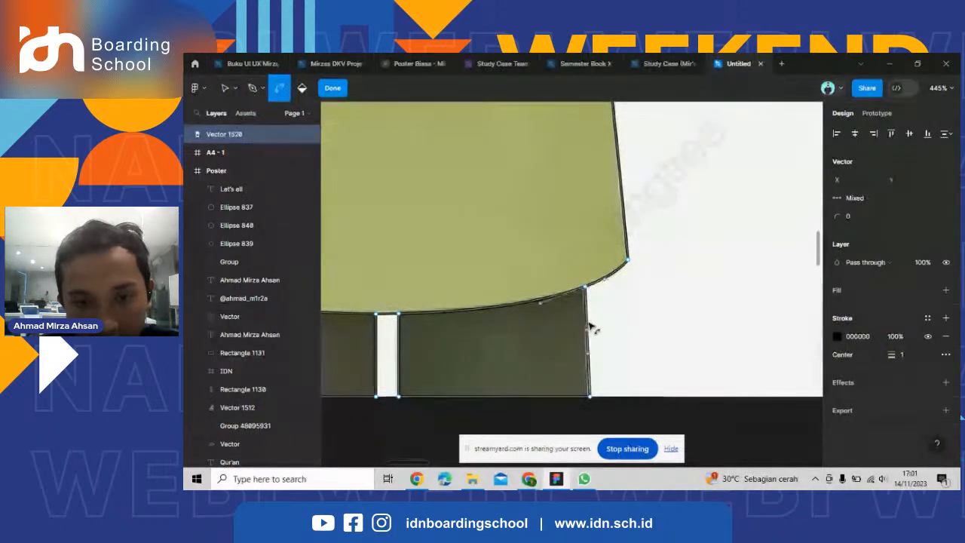
pyautogui.press('ctrl')
pyautogui.scroll(-8, 739, 312)
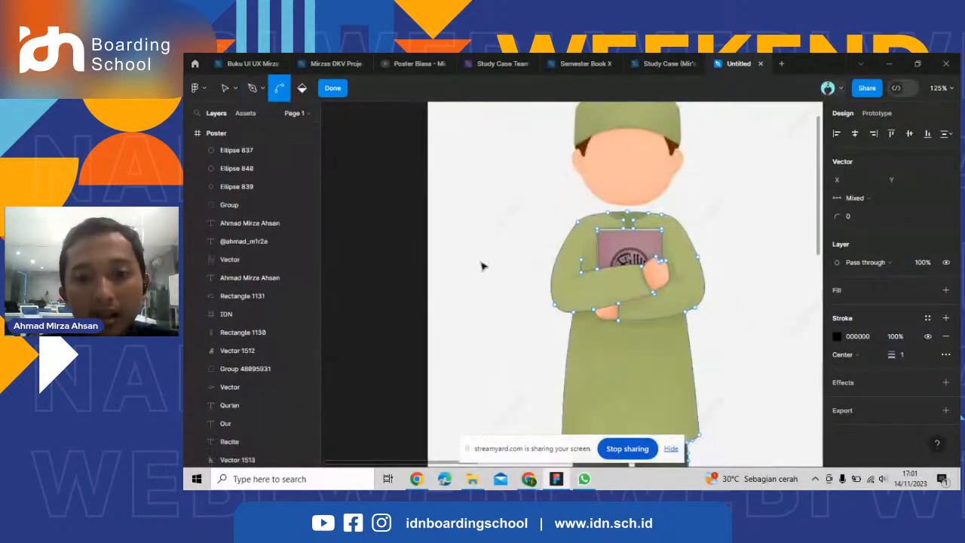
# Fill the book cover, collar placket, page strip and upper robe regions with the Paint bucket.
pyautogui.click(301, 89)
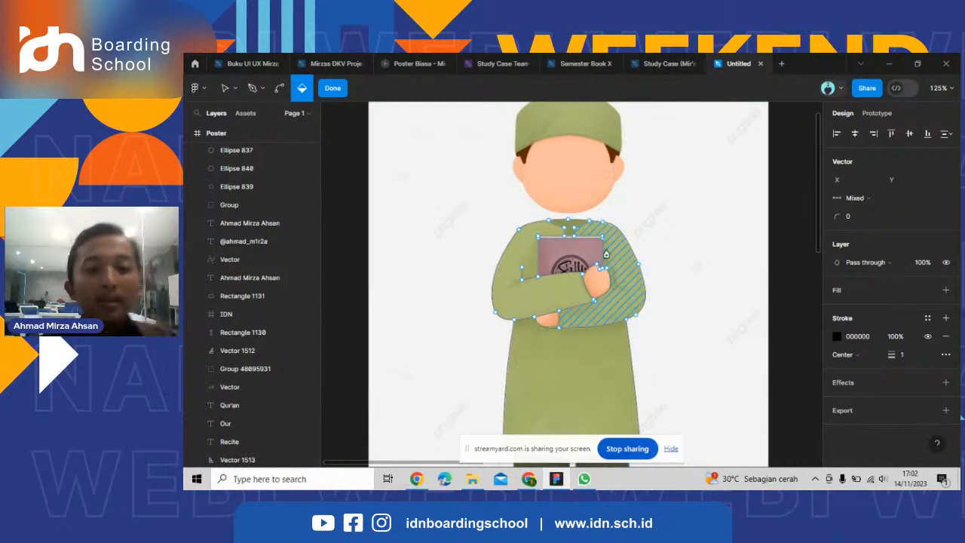
pyautogui.scroll(5, 605, 254)
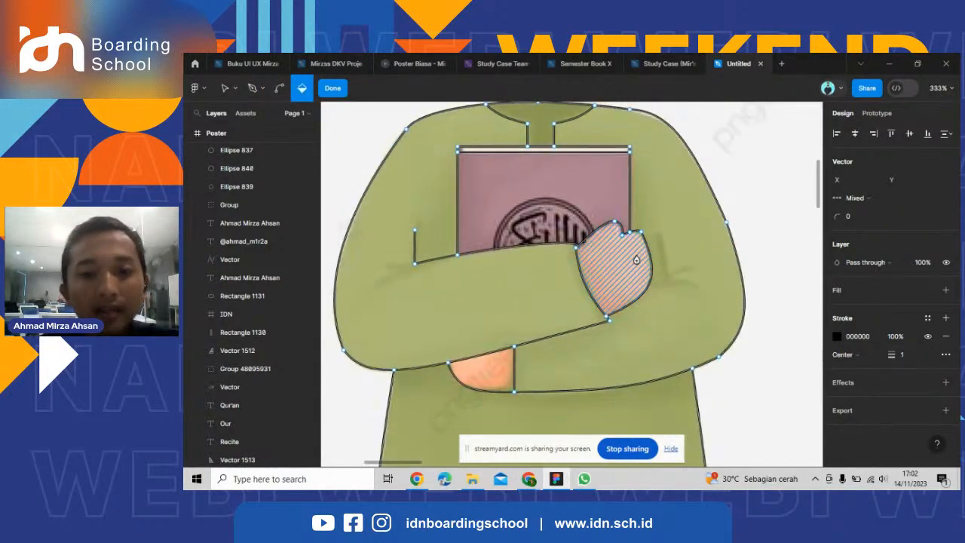
pyautogui.click(635, 259)
pyautogui.scroll(3, 545, 218)
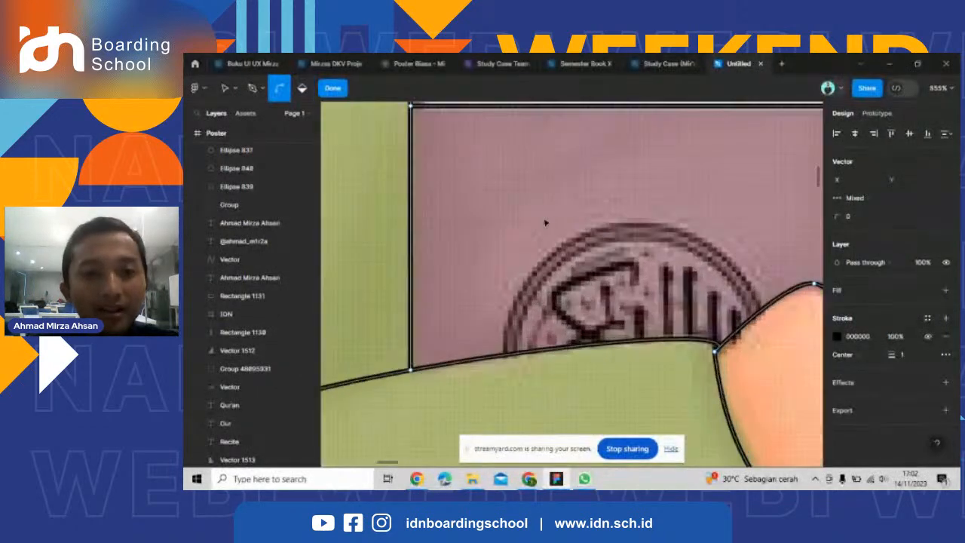
pyautogui.scroll(-1, 545, 217)
pyautogui.scroll(-5, 562, 243)
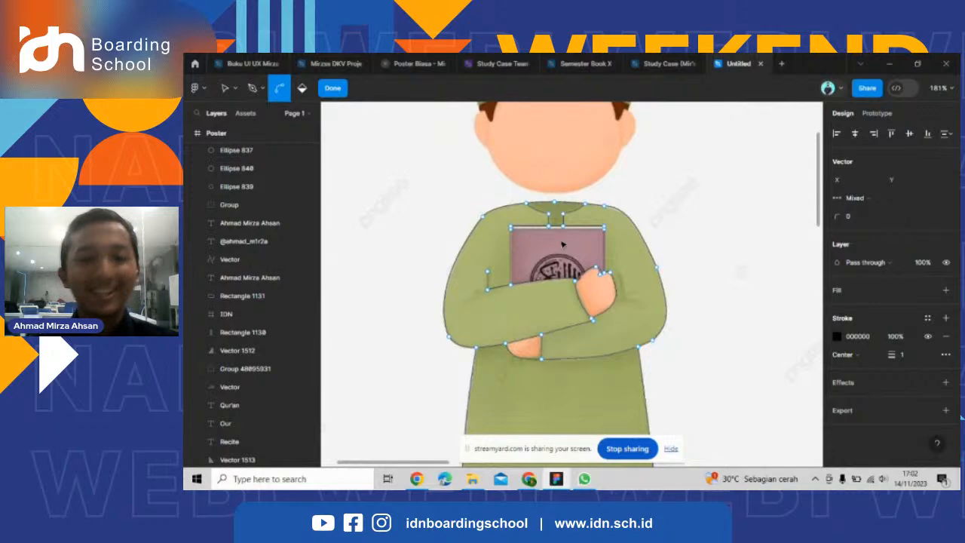
pyautogui.click(562, 244)
pyautogui.click(556, 218)
pyautogui.scroll(8, 557, 218)
pyautogui.click(611, 269)
pyautogui.scroll(-3, 611, 269)
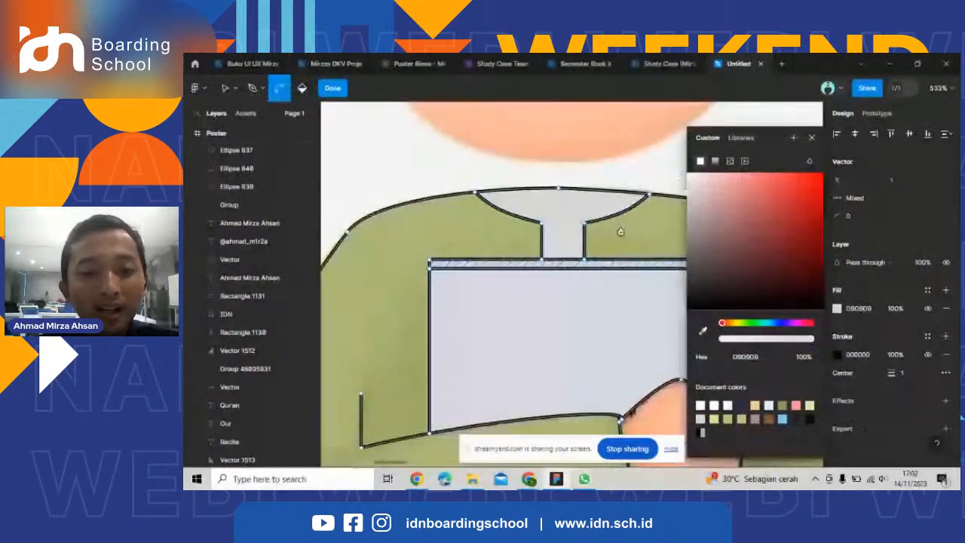
pyautogui.click(441, 259)
# Fill the remaining sleeve, hand, lower robe and trouser leg regions with the Paint bucket, and finish editing the vector.
pyautogui.scroll(-6, 532, 345)
pyautogui.click(557, 344)
pyautogui.scroll(-2, 554, 347)
pyautogui.click(522, 361)
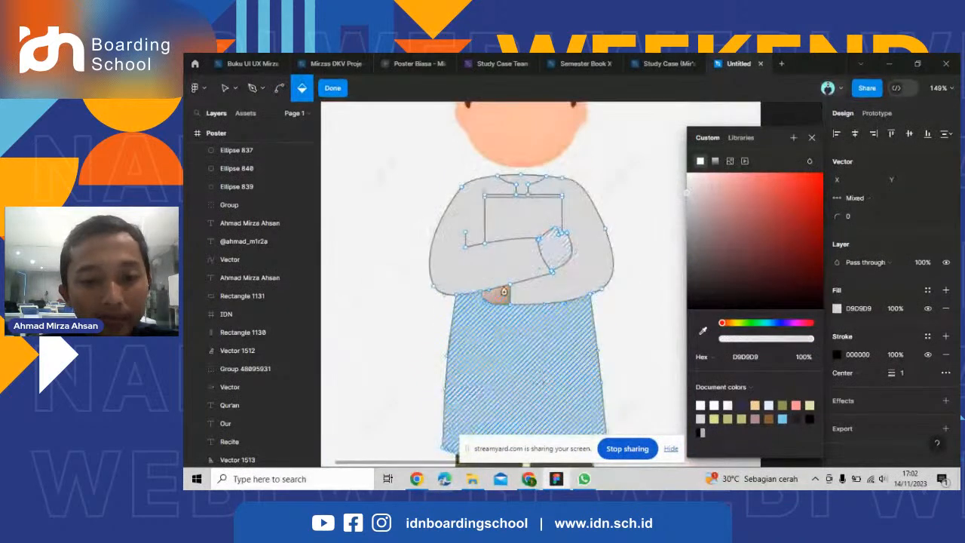
pyautogui.click(499, 294)
pyautogui.scroll(-1, 529, 404)
pyautogui.scroll(-1, 529, 404)
pyautogui.click(497, 416)
pyautogui.click(561, 416)
pyautogui.scroll(-1, 597, 308)
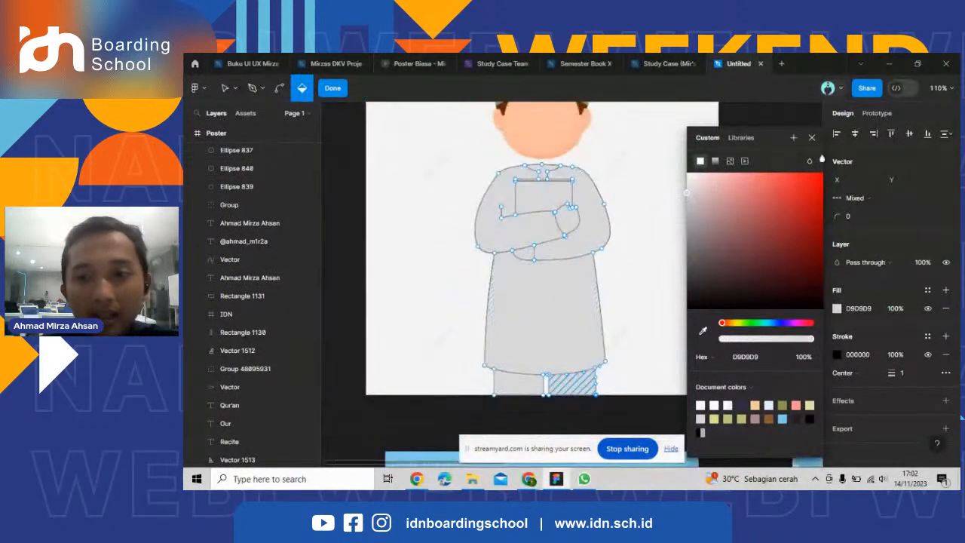
pyautogui.click(811, 138)
pyautogui.press('Escape')
# Move the filled body vector beside the reference character's left side, to about X -329, Y -93.
pyautogui.scroll(2, 705, 226)
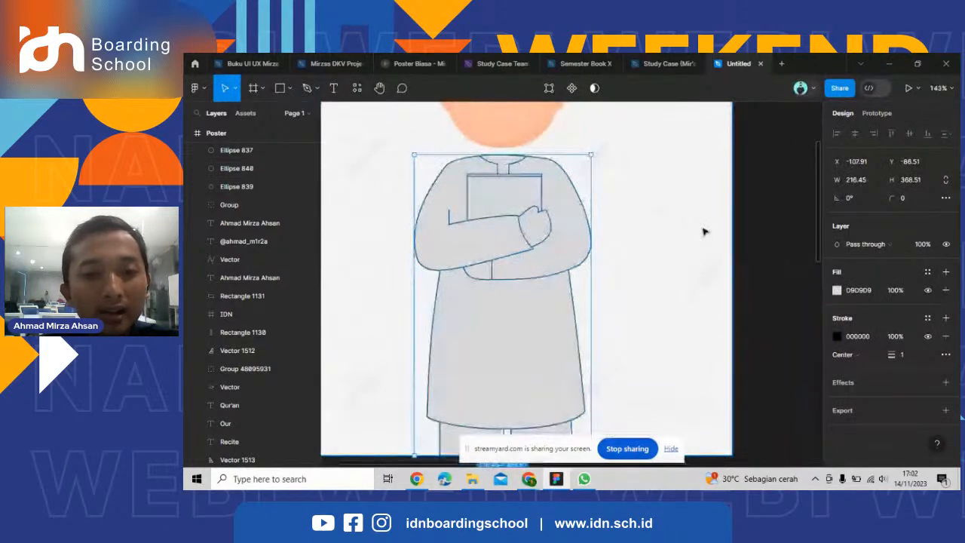
pyautogui.scroll(-2, 705, 232)
pyautogui.moveTo(603, 249); pyautogui.dragTo(470, 245)
pyautogui.click(392, 249)
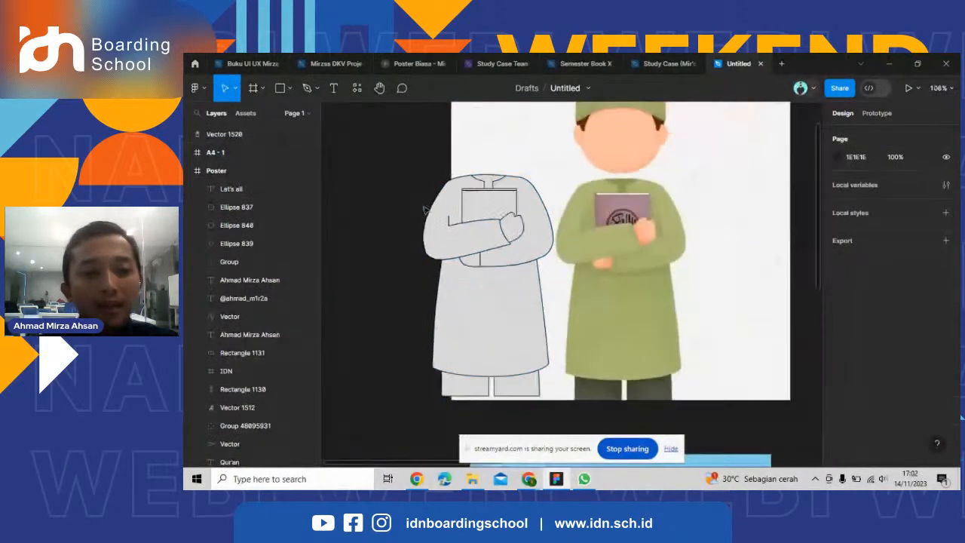
pyautogui.click(523, 216)
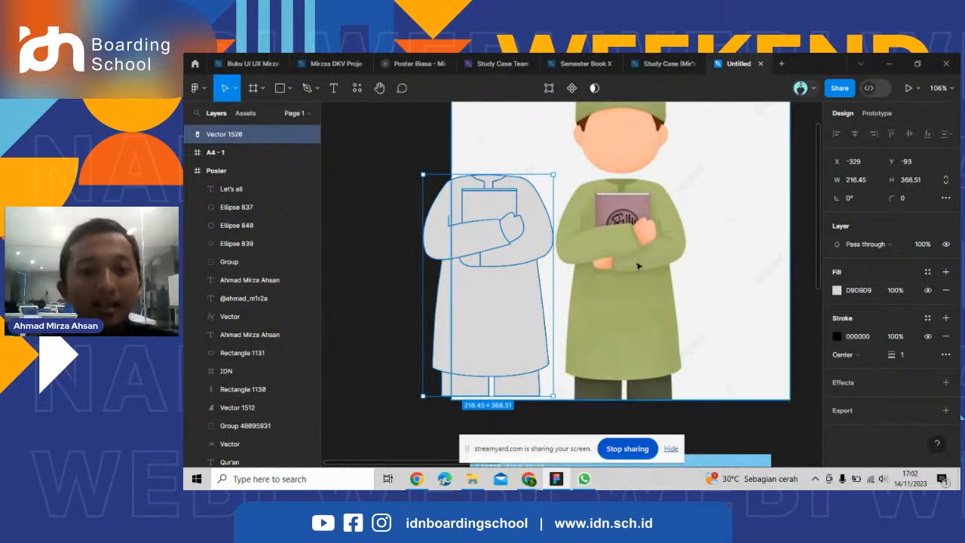
pyautogui.scroll(2, 640, 267)
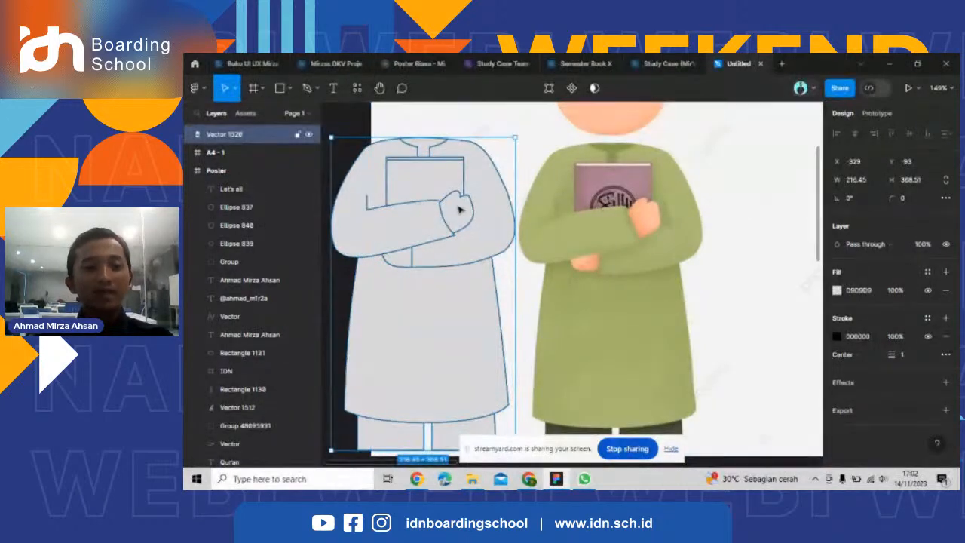
pyautogui.doubleClick(460, 210)
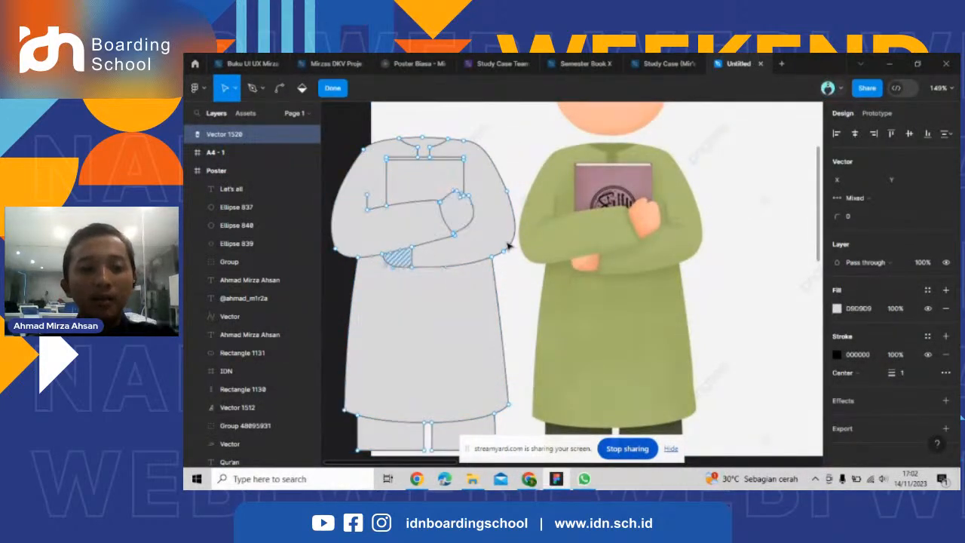
pyautogui.press('Escape')
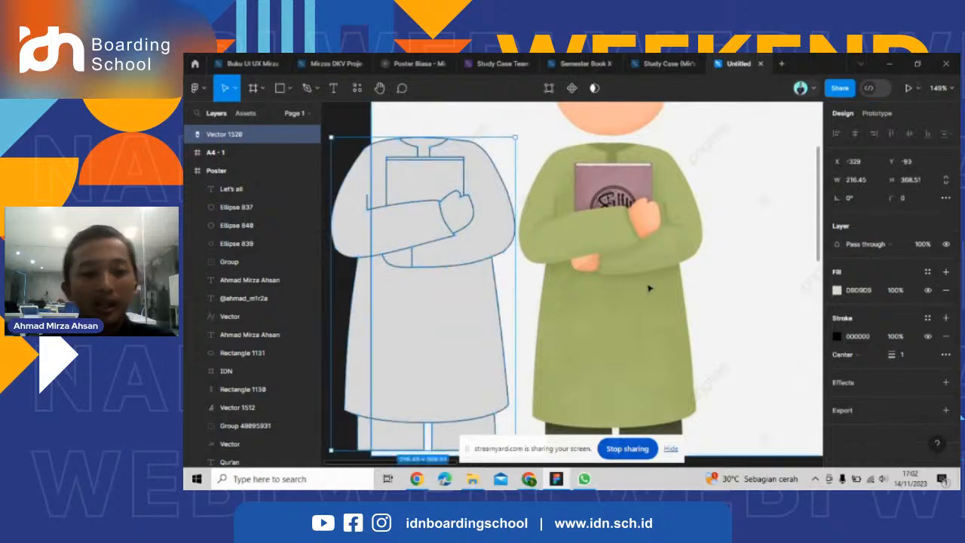
pyautogui.scroll(-3, 647, 283)
pyautogui.scroll(3, 446, 245)
pyautogui.scroll(-3, 389, 296)
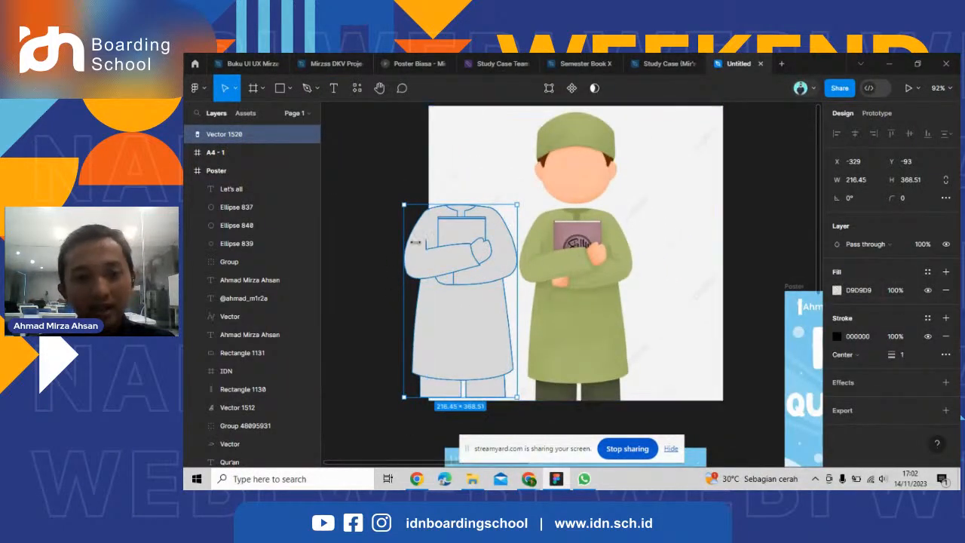
pyautogui.scroll(3, 470, 240)
pyautogui.scroll(-2, 463, 253)
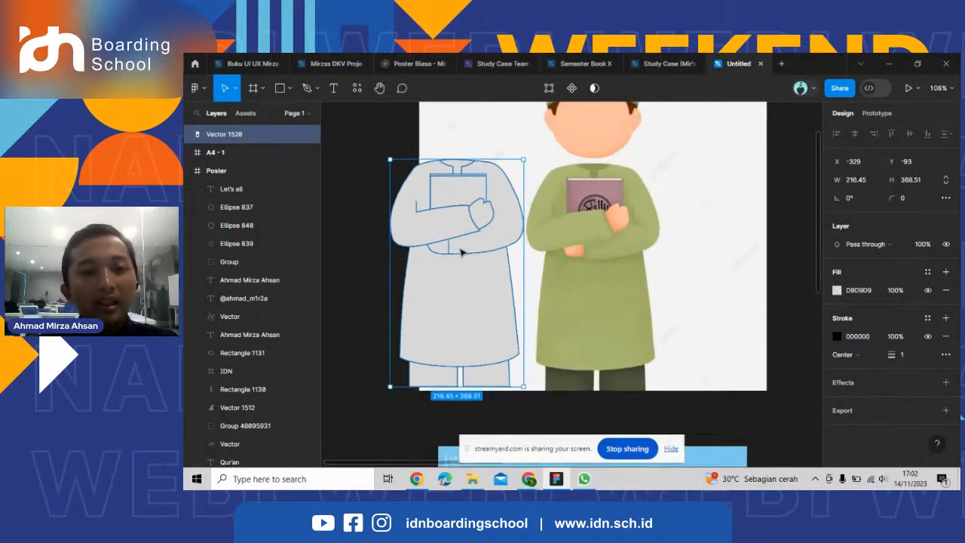
pyautogui.scroll(1, 462, 253)
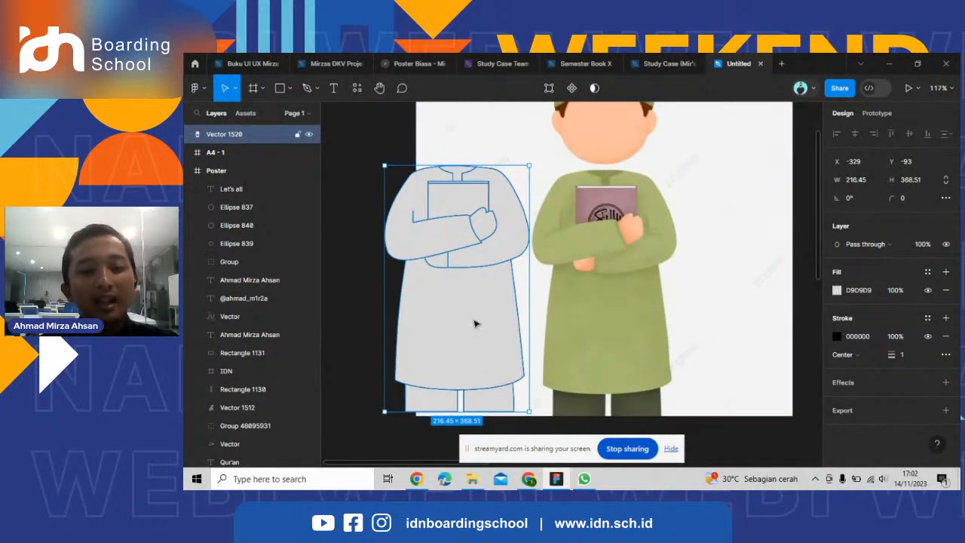
# Try to fill the whole traced body with the green sampled from the reference robe.
pyautogui.click(836, 291)
pyautogui.click(703, 332)
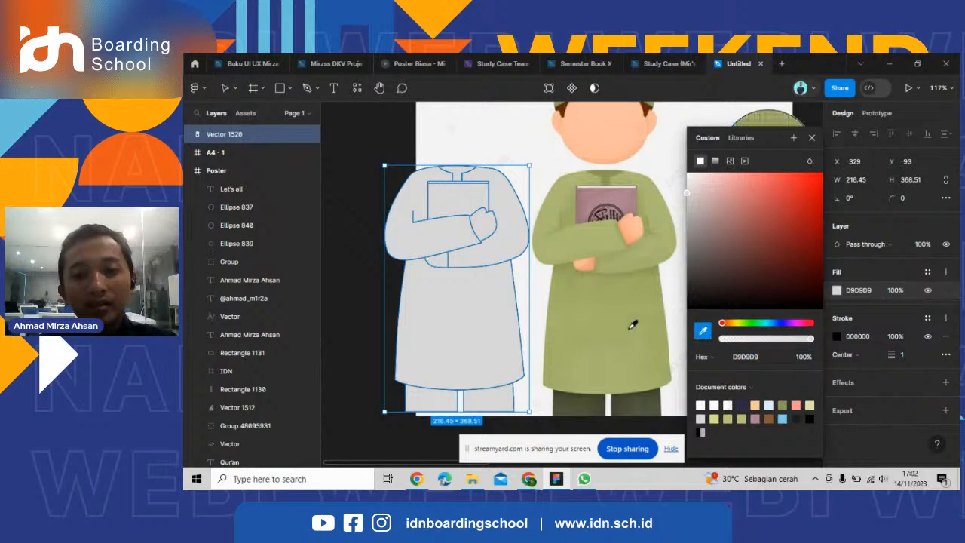
pyautogui.click(632, 324)
pyautogui.scroll(-3, 558, 271)
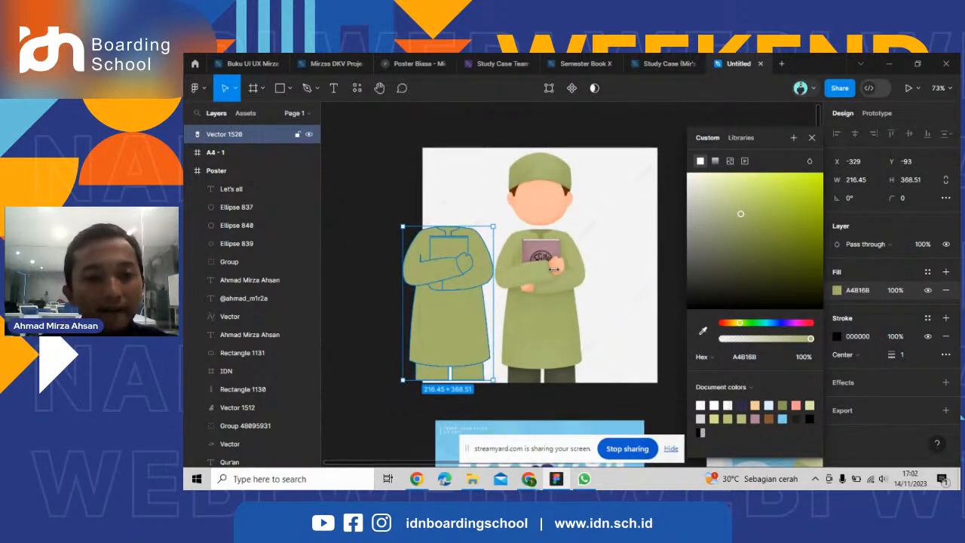
pyautogui.hotkey('ctrl', 'z')
pyautogui.hotkey('ctrl', 'z')
# Select both hand regions inside the body vector and fill them with the skin tone FFC1A2 sampled from the reference face.
pyautogui.scroll(3, 437, 295)
pyautogui.scroll(3, 472, 237)
pyautogui.scroll(-2, 475, 232)
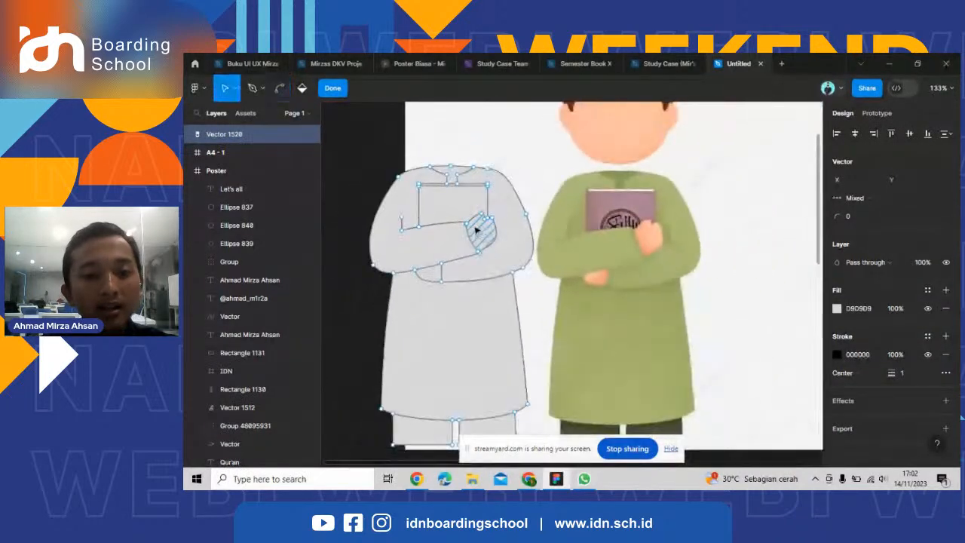
pyautogui.scroll(3, 485, 247)
pyautogui.scroll(4, 497, 233)
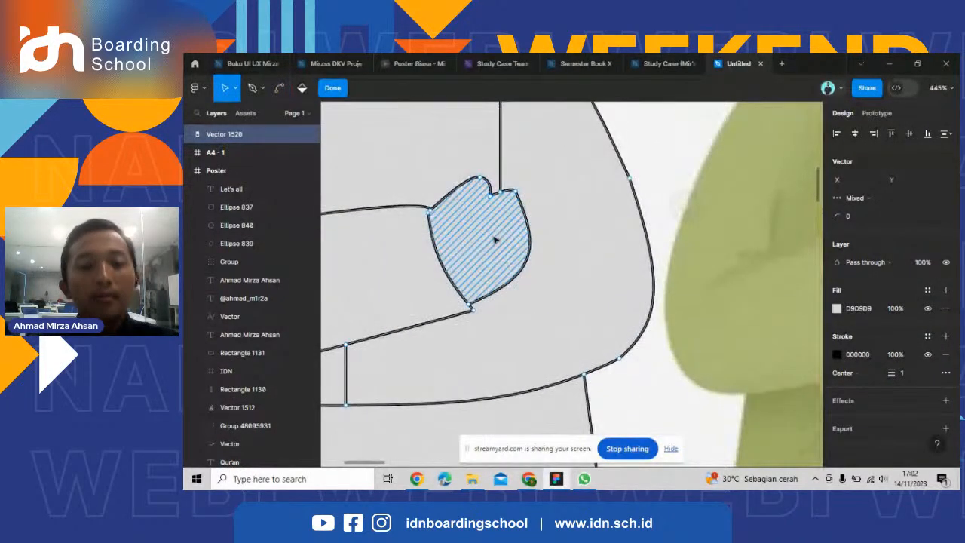
pyautogui.scroll(3, 494, 240)
pyautogui.scroll(-4, 610, 243)
pyautogui.scroll(5, 543, 242)
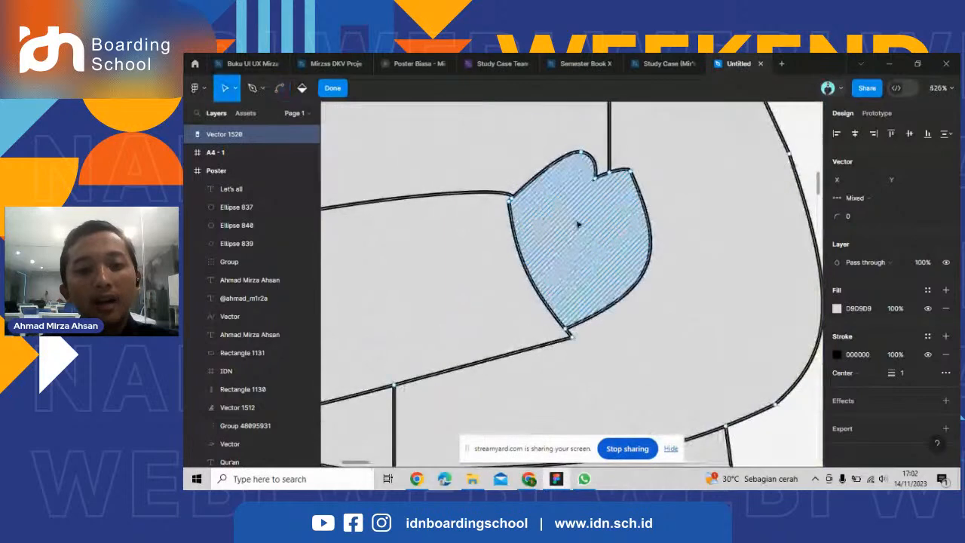
pyautogui.scroll(-3, 578, 224)
pyautogui.scroll(-2, 483, 366)
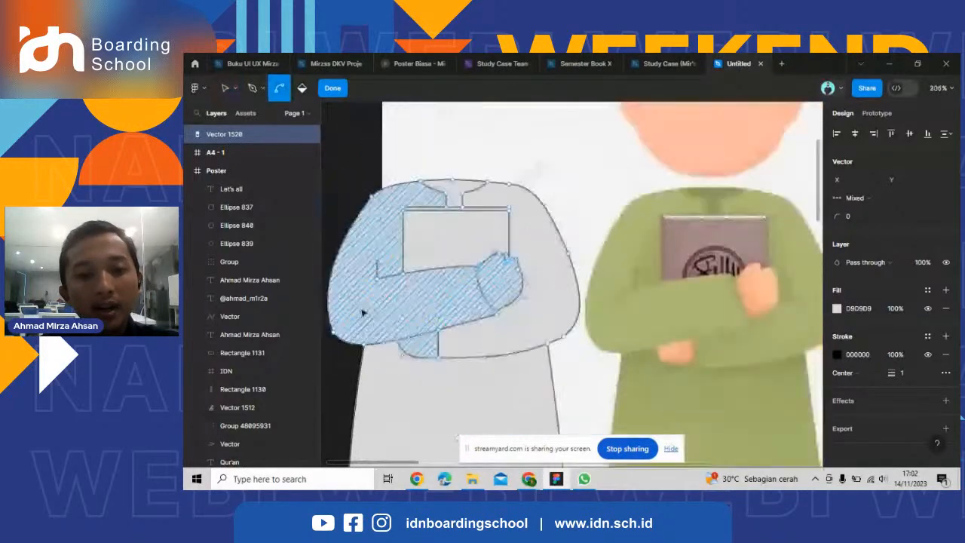
pyautogui.scroll(-4, 362, 313)
pyautogui.scroll(3, 483, 302)
pyautogui.click(837, 308)
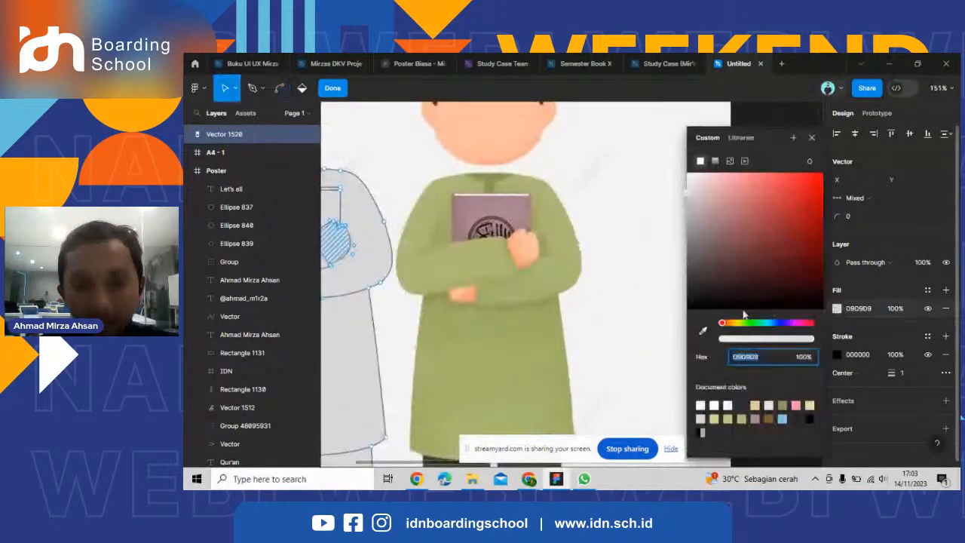
pyautogui.click(702, 330)
pyautogui.scroll(2, 489, 205)
pyautogui.click(496, 232)
pyautogui.scroll(-1, 588, 259)
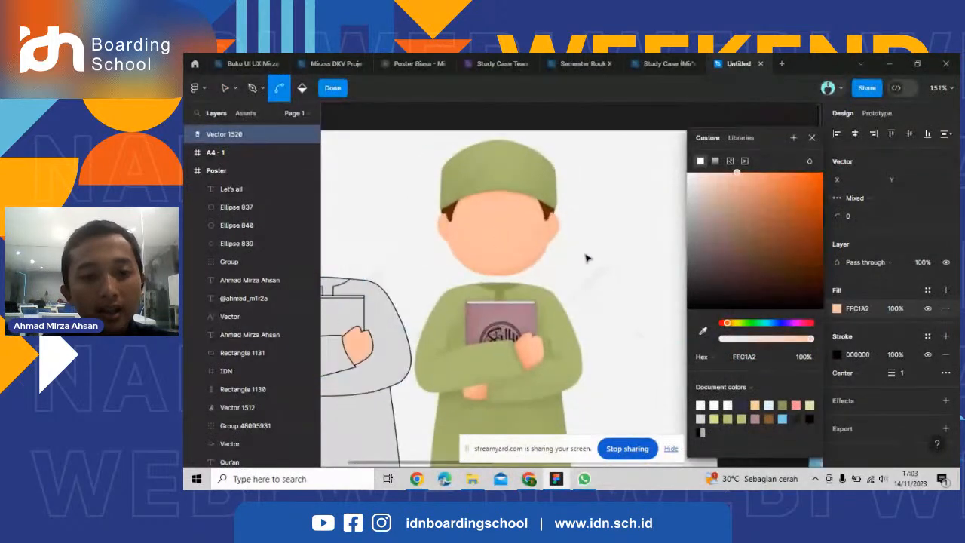
pyautogui.scroll(-3, 588, 259)
pyautogui.scroll(3, 429, 328)
pyautogui.scroll(2, 584, 276)
pyautogui.scroll(-1, 512, 278)
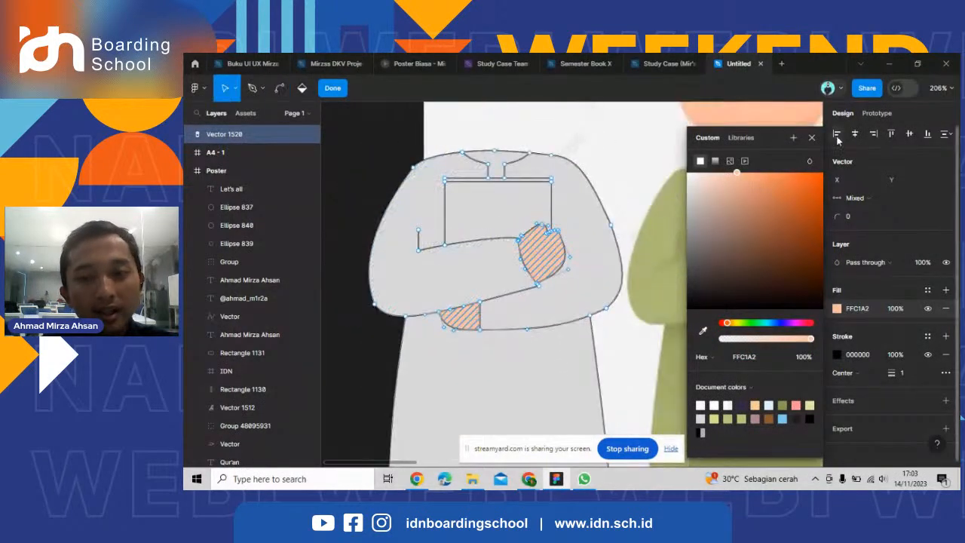
# Select both sleeves and the lower robe, fill them with green sampled from the reference robe, and lighten that fill to B8C08B.
pyautogui.click(812, 139)
pyautogui.scroll(2, 520, 305)
pyautogui.scroll(-3, 453, 268)
pyautogui.click(461, 266)
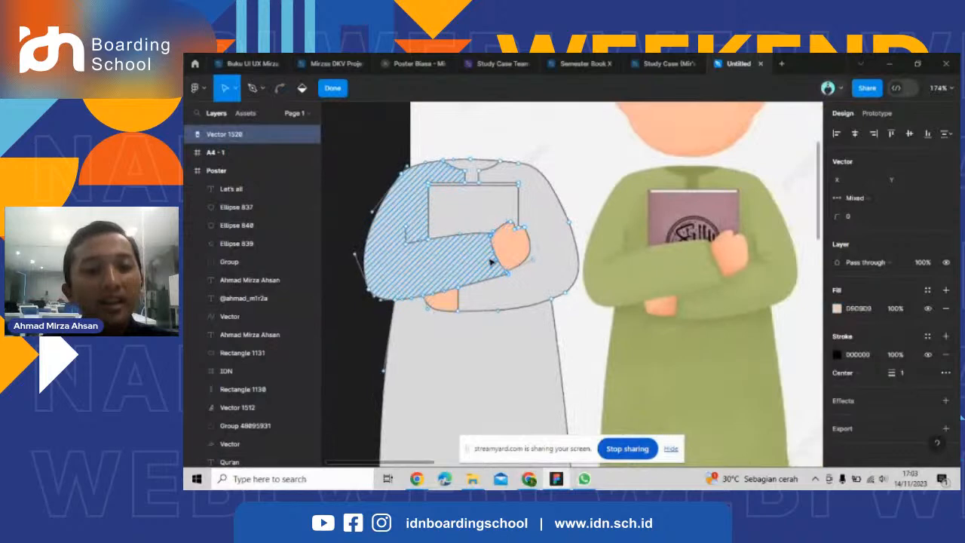
pyautogui.keyDown('shift'); pyautogui.click(553, 252); pyautogui.keyUp('shift')
pyautogui.scroll(-3, 554, 251)
pyautogui.keyDown('shift'); pyautogui.click(416, 343); pyautogui.keyUp('shift')
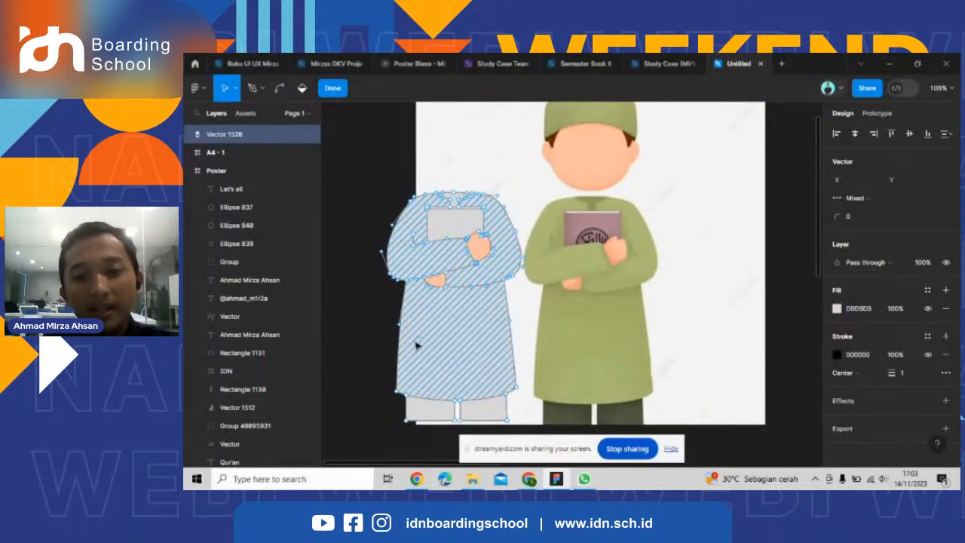
pyautogui.click(837, 309)
pyautogui.click(702, 330)
pyautogui.click(556, 326)
pyautogui.scroll(-2, 550, 326)
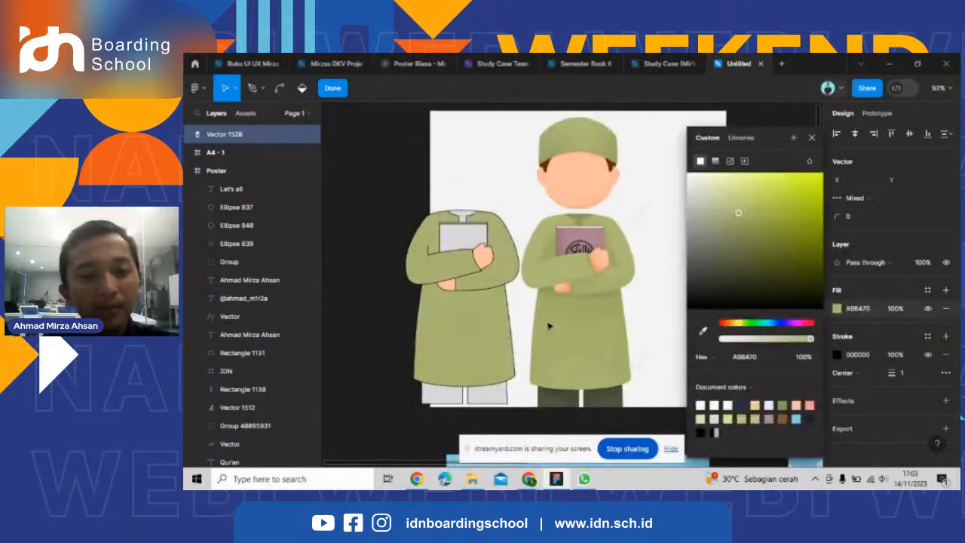
pyautogui.scroll(2, 588, 317)
pyautogui.moveTo(739, 213); pyautogui.dragTo(725, 210)
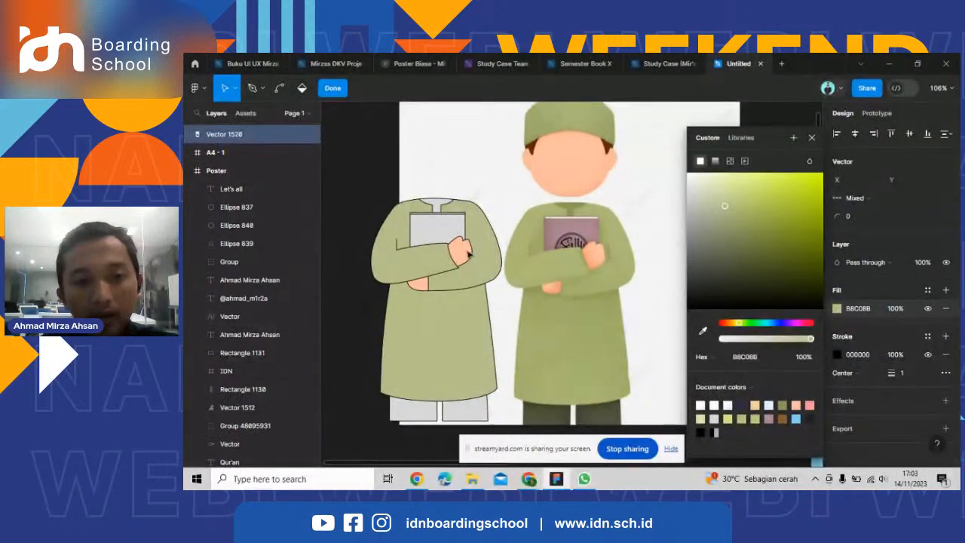
# Fill the collar and neck placket region with the darker green 8E9956 sampled from the reference character's collar.
pyautogui.scroll(4, 437, 209)
pyautogui.click(435, 195)
pyautogui.scroll(-3, 404, 209)
pyautogui.click(703, 331)
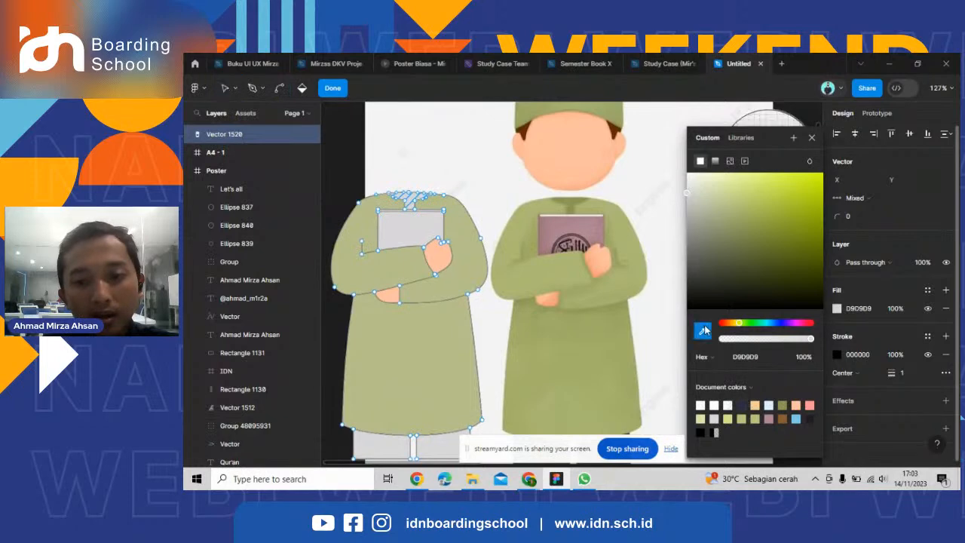
pyautogui.click(579, 200)
# Fill the book cover region with the mauve A87E88 sampled from the reference character's book.
pyautogui.scroll(1, 422, 227)
pyautogui.click(415, 228)
pyautogui.click(703, 330)
pyautogui.scroll(3, 652, 233)
pyautogui.scroll(-2, 655, 231)
pyautogui.scroll(2, 561, 235)
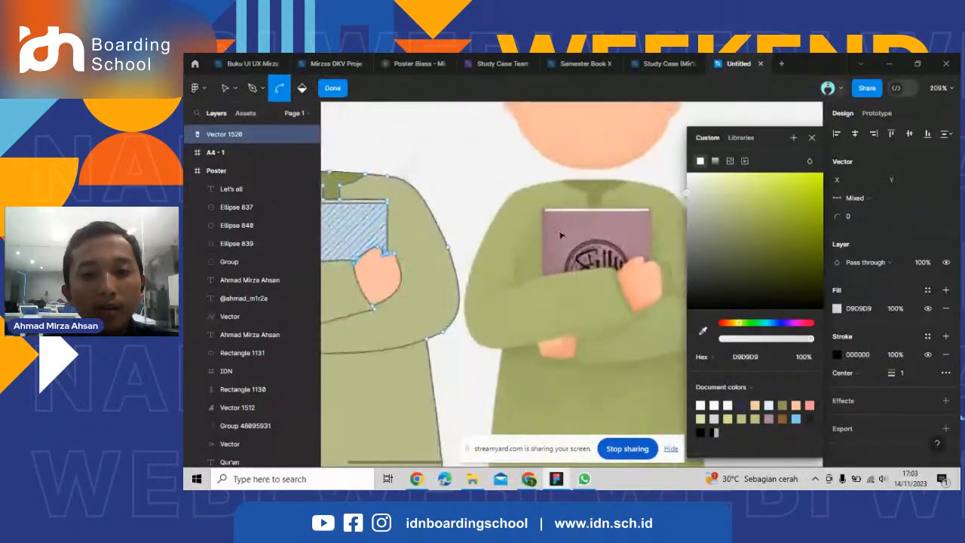
pyautogui.click(560, 236)
pyautogui.scroll(-2, 596, 227)
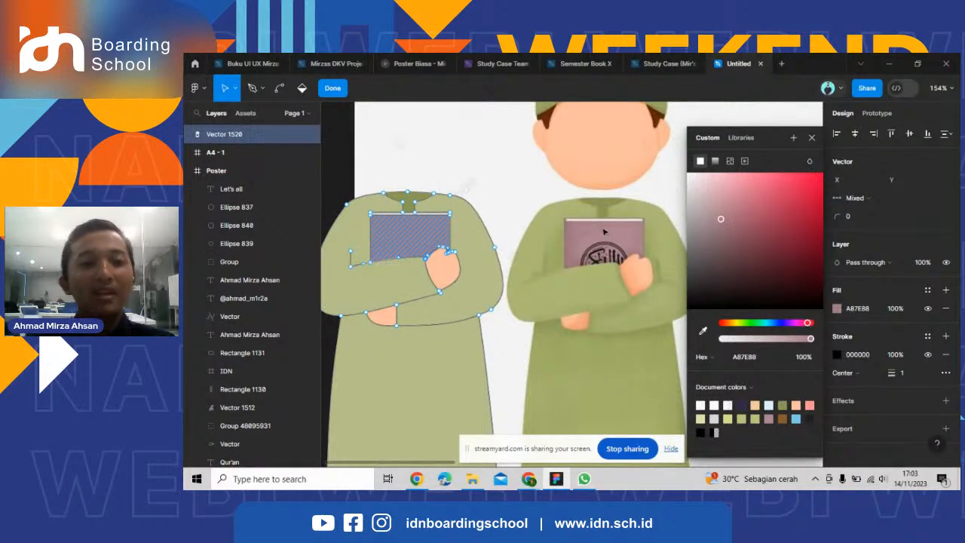
# Fill the thin strip along the book's top edge with white FFFFFF.
pyautogui.scroll(5, 400, 215)
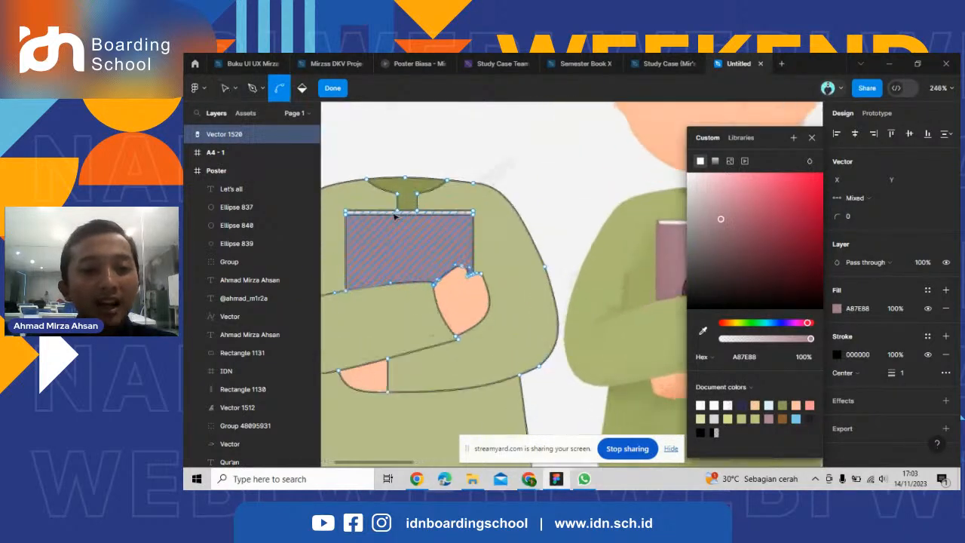
pyautogui.scroll(-5, 395, 217)
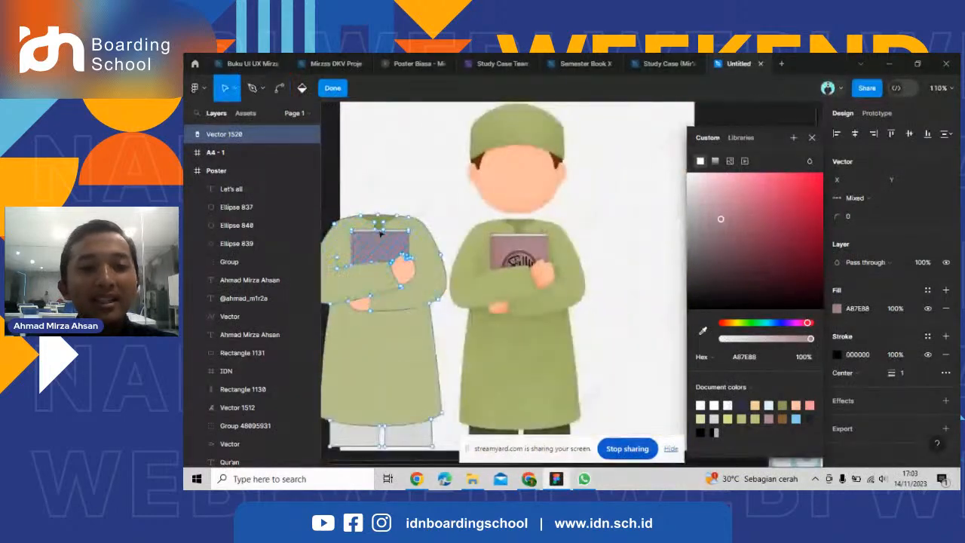
pyautogui.scroll(6, 380, 243)
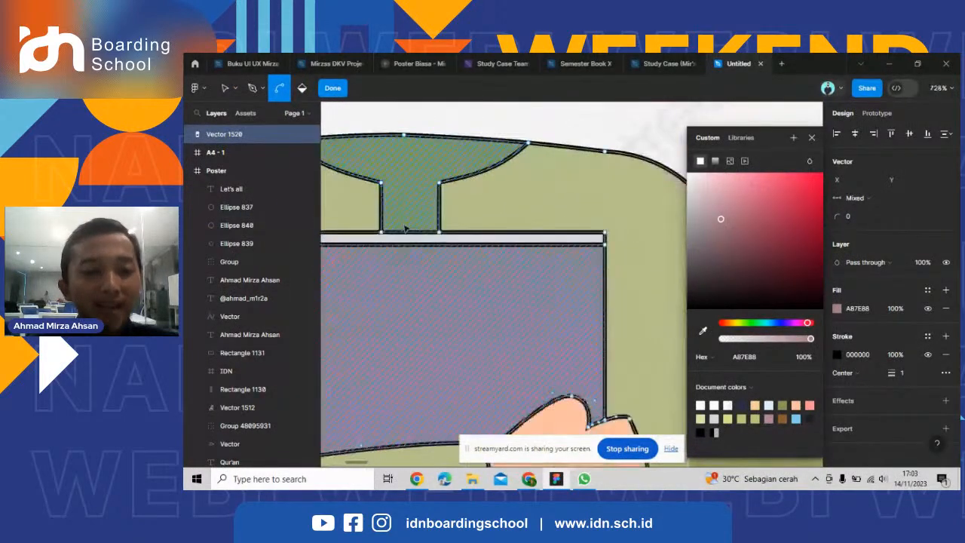
pyautogui.scroll(-5, 362, 271)
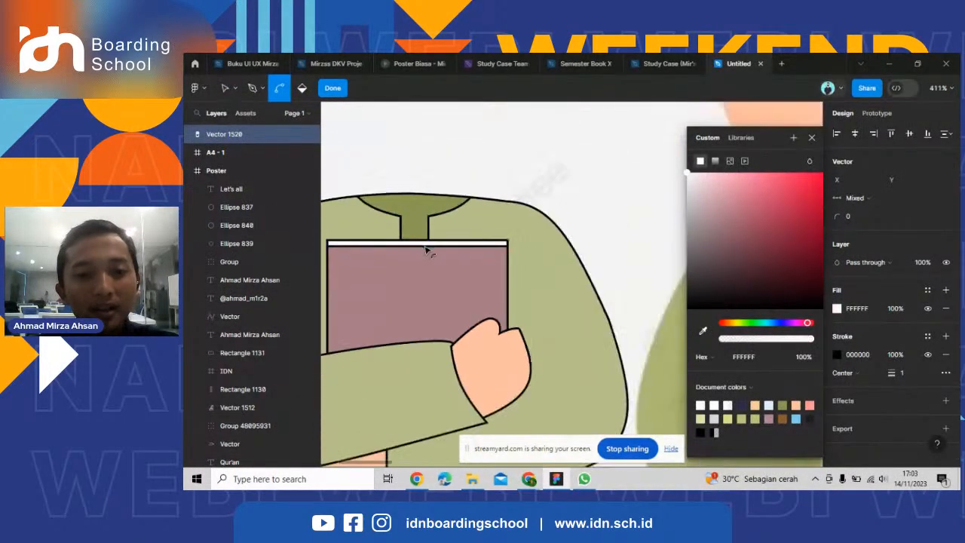
pyautogui.scroll(-3, 426, 249)
pyautogui.scroll(3, 404, 249)
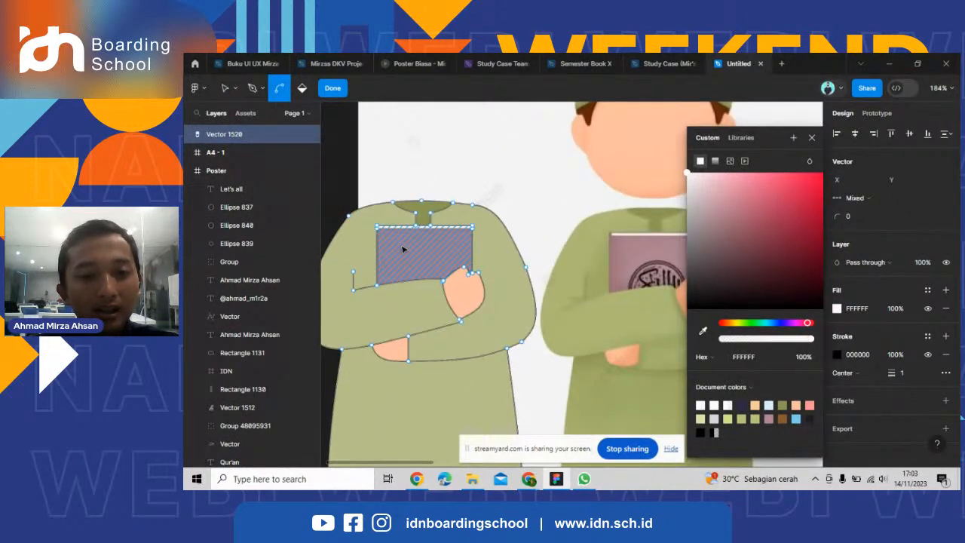
# Fill both trouser leg regions with the dark green 51553E sampled from the reference trousers, and finish editing the vector.
pyautogui.scroll(-3, 403, 249)
pyautogui.click(401, 374)
pyautogui.keyDown('shift'); pyautogui.click(456, 370); pyautogui.keyUp('shift')
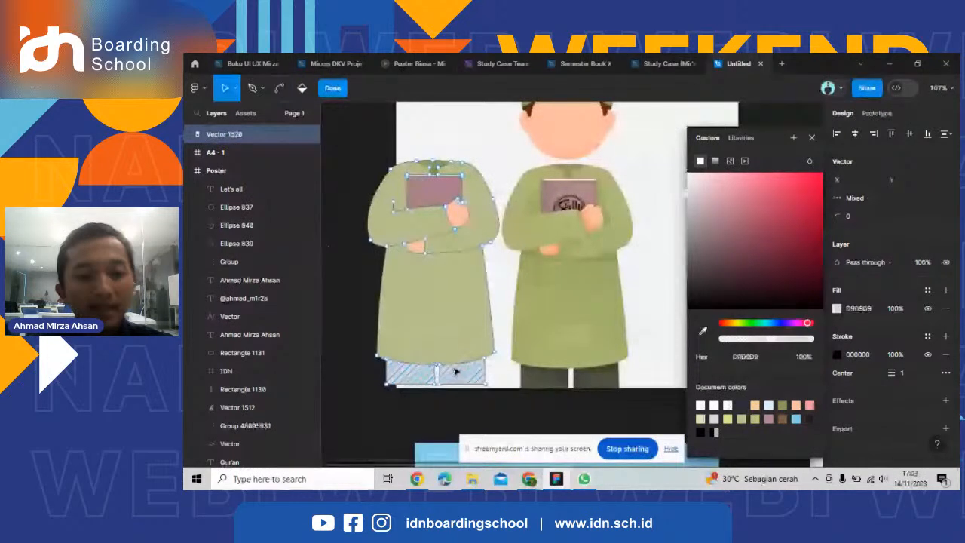
pyautogui.click(707, 334)
pyautogui.scroll(3, 596, 365)
pyautogui.click(598, 371)
pyautogui.scroll(-5, 640, 371)
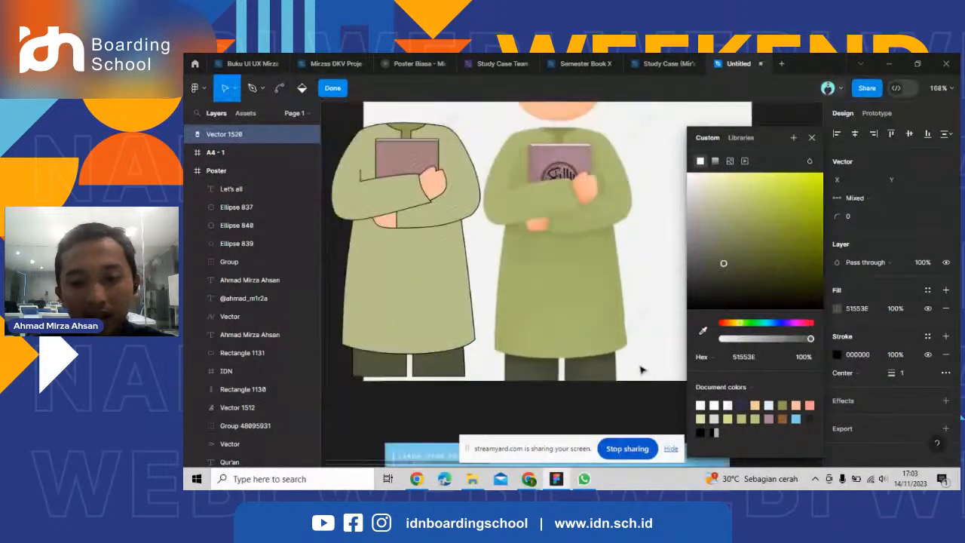
pyautogui.doubleClick(651, 403)
# Move the colored body vector off the reference picture onto the empty canvas beside it, to about X -573, Y -112.
pyautogui.scroll(-3, 484, 270)
pyautogui.moveTo(484, 271); pyautogui.dragTo(418, 266)
pyautogui.scroll(-2, 652, 291)
pyautogui.scroll(5, 498, 267)
pyautogui.click(409, 274)
pyautogui.scroll(4, 452, 250)
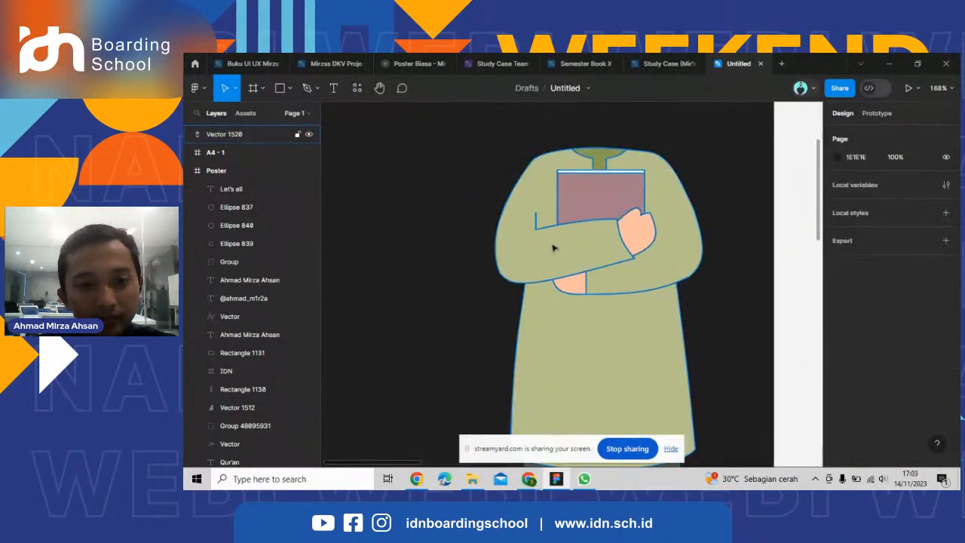
pyautogui.scroll(-3, 452, 248)
pyautogui.scroll(-1, 453, 247)
pyautogui.click(488, 227)
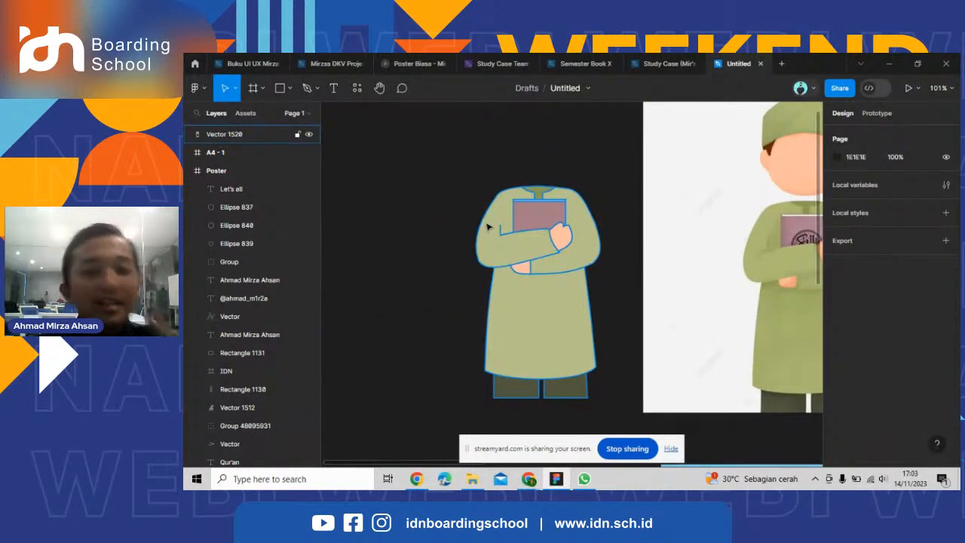
# Remove the black stroke from the body vector.
pyautogui.scroll(3, 648, 245)
pyautogui.scroll(-3, 636, 244)
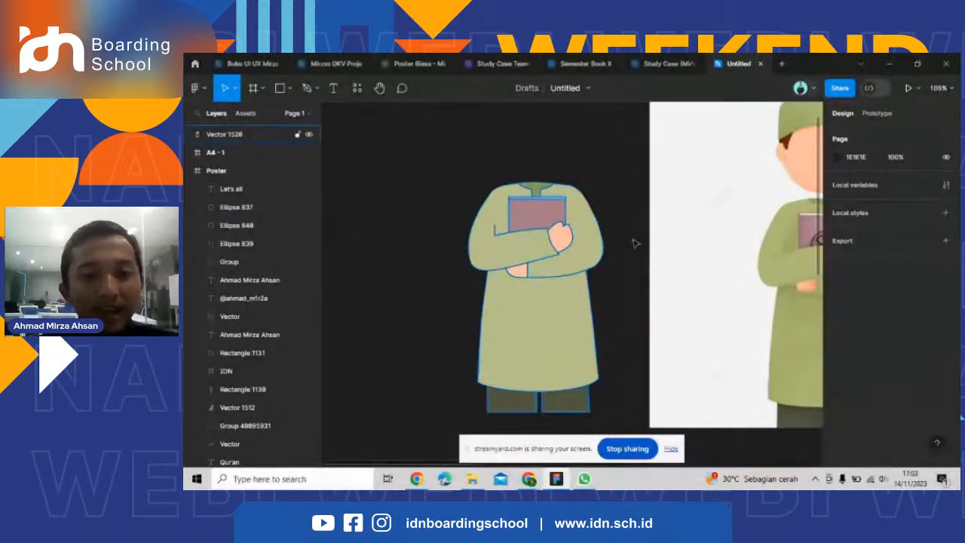
pyautogui.scroll(1, 596, 230)
pyautogui.click(579, 226)
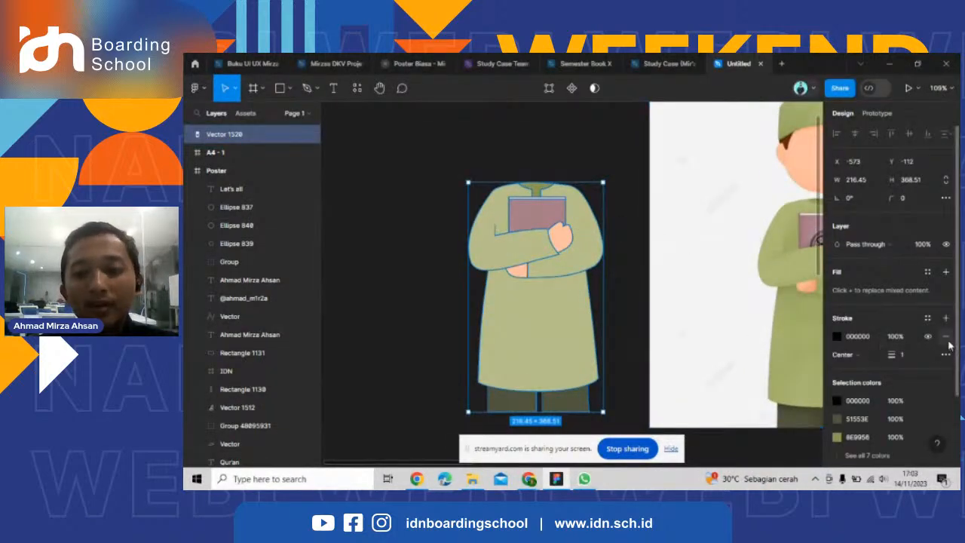
pyautogui.click(626, 253)
pyautogui.scroll(2, 629, 253)
pyautogui.scroll(-3, 630, 253)
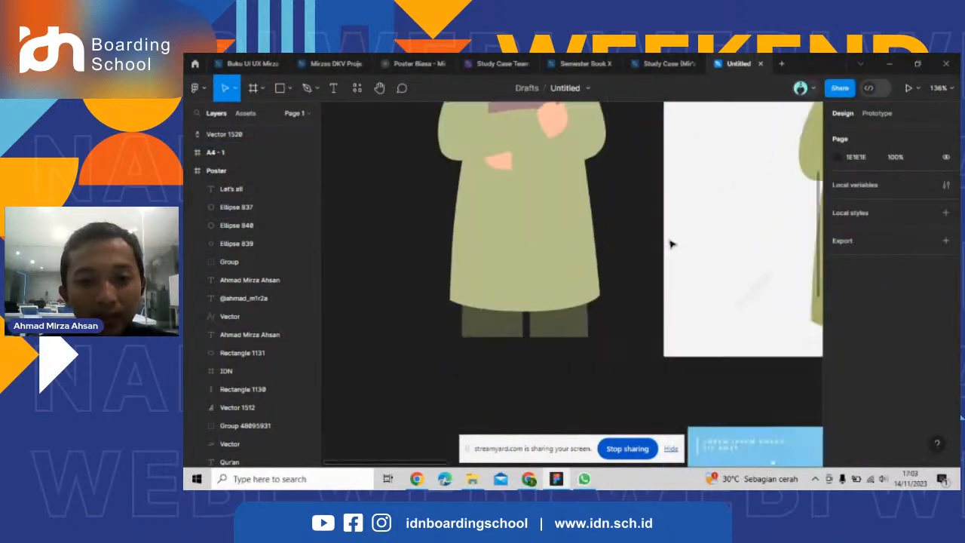
pyautogui.scroll(-5, 394, 278)
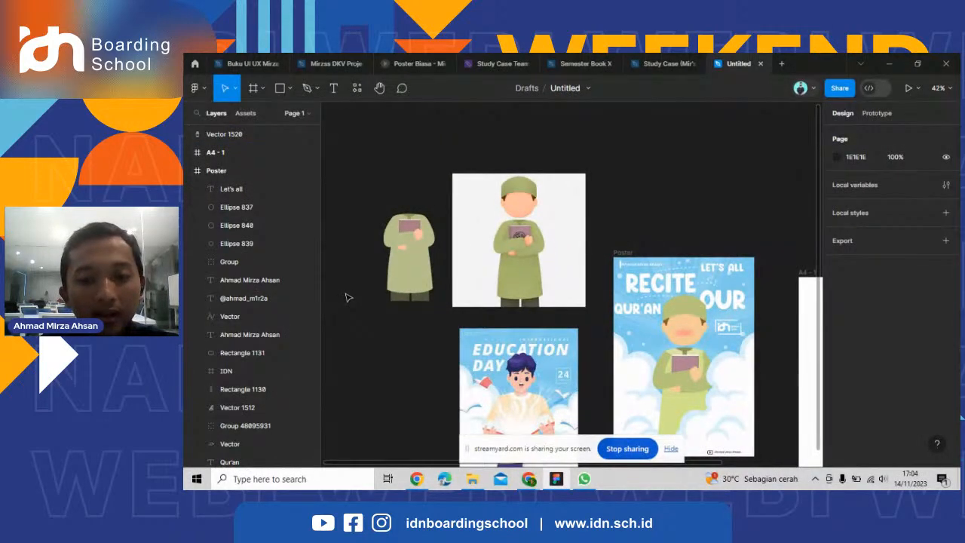
# Compare the strokeless body vector with the reference character and the poster's figure, checking the sleeve and arm areas.
pyautogui.scroll(6, 346, 297)
pyautogui.scroll(-3, 433, 275)
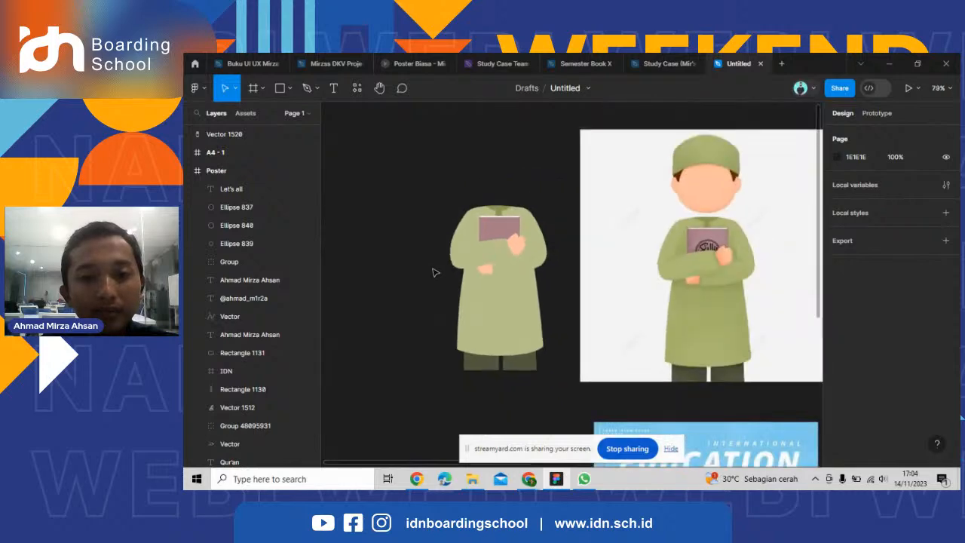
pyautogui.scroll(2, 434, 273)
pyautogui.scroll(2, 456, 277)
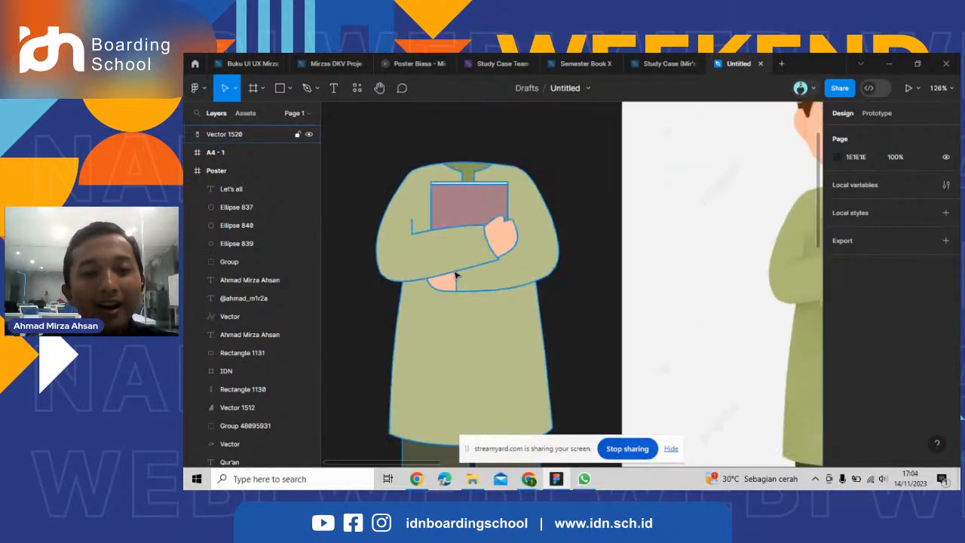
pyautogui.scroll(1, 456, 276)
pyautogui.scroll(-3, 418, 291)
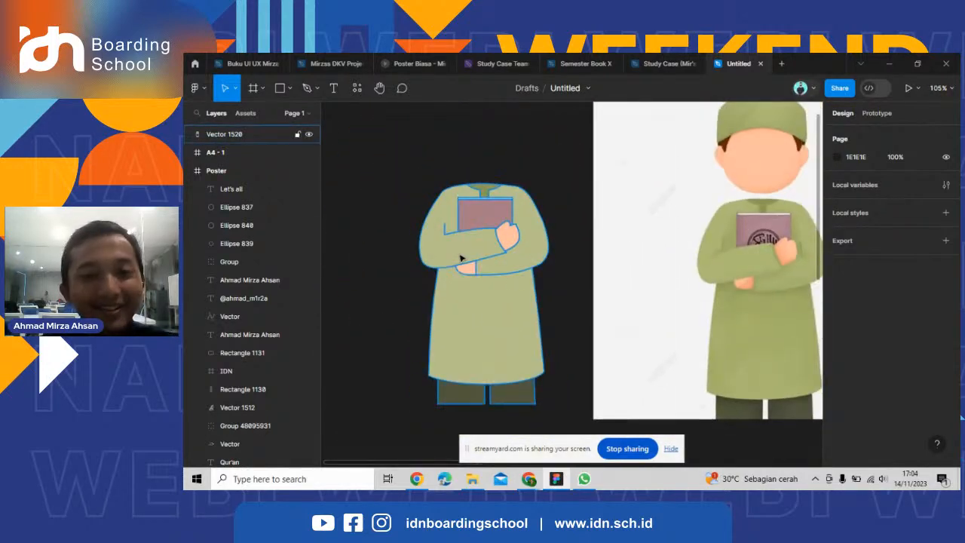
pyautogui.scroll(3, 460, 259)
pyautogui.scroll(-2, 440, 243)
pyautogui.scroll(1, 440, 228)
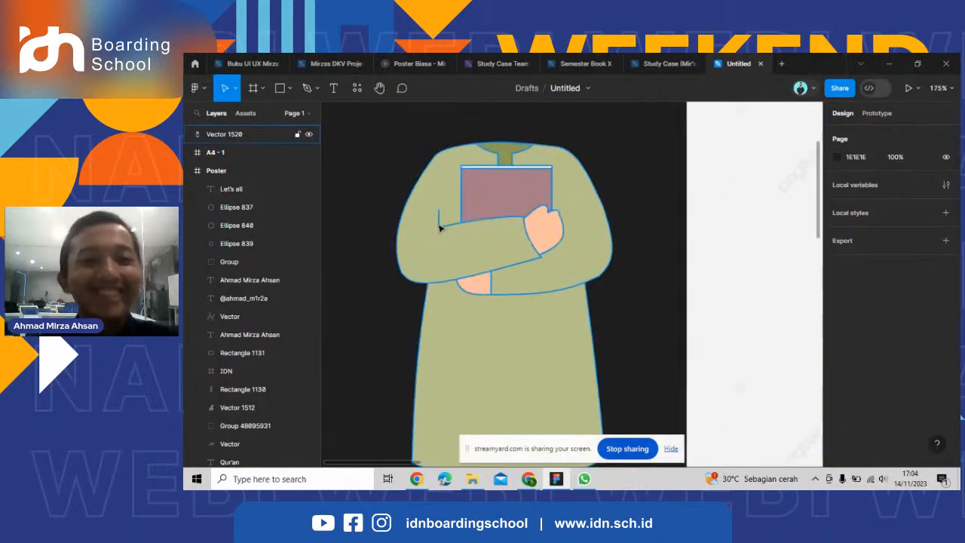
pyautogui.scroll(-7, 407, 249)
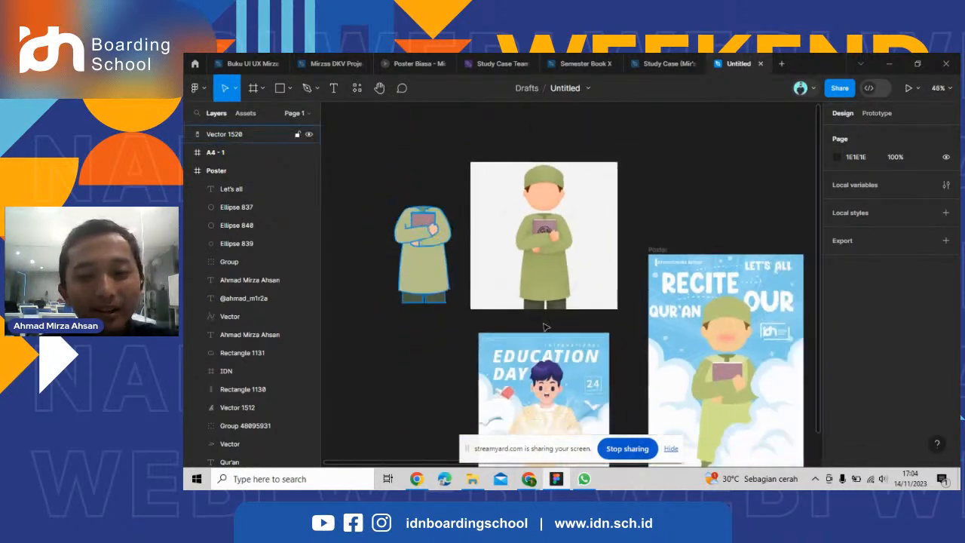
pyautogui.scroll(4, 663, 302)
pyautogui.scroll(-3, 677, 283)
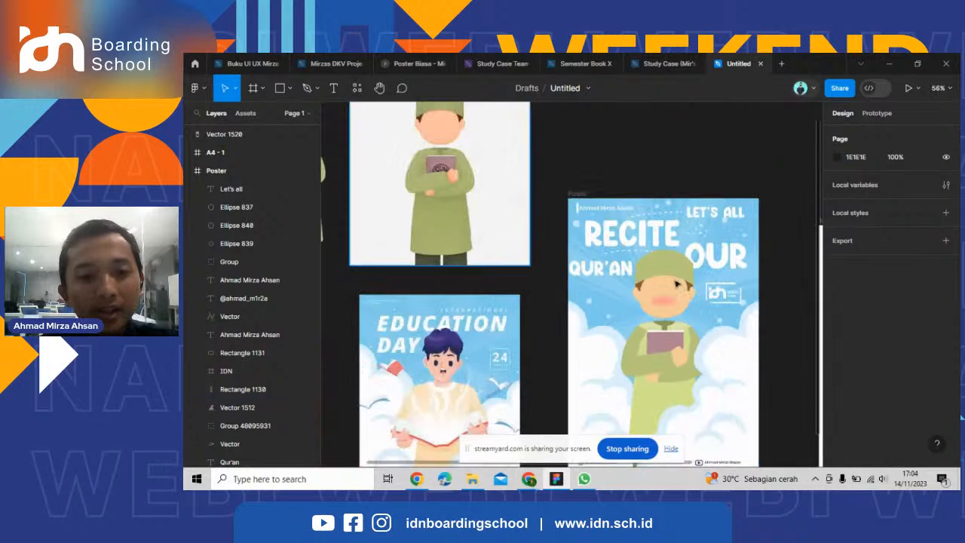
pyautogui.scroll(-3, 677, 284)
pyautogui.scroll(10, 390, 202)
pyautogui.scroll(-1, 733, 219)
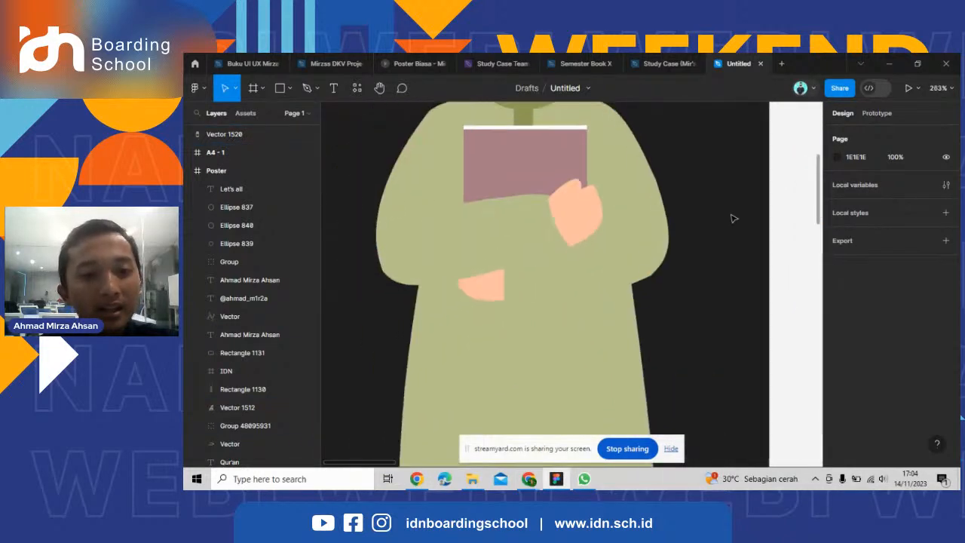
pyautogui.scroll(-1, 734, 218)
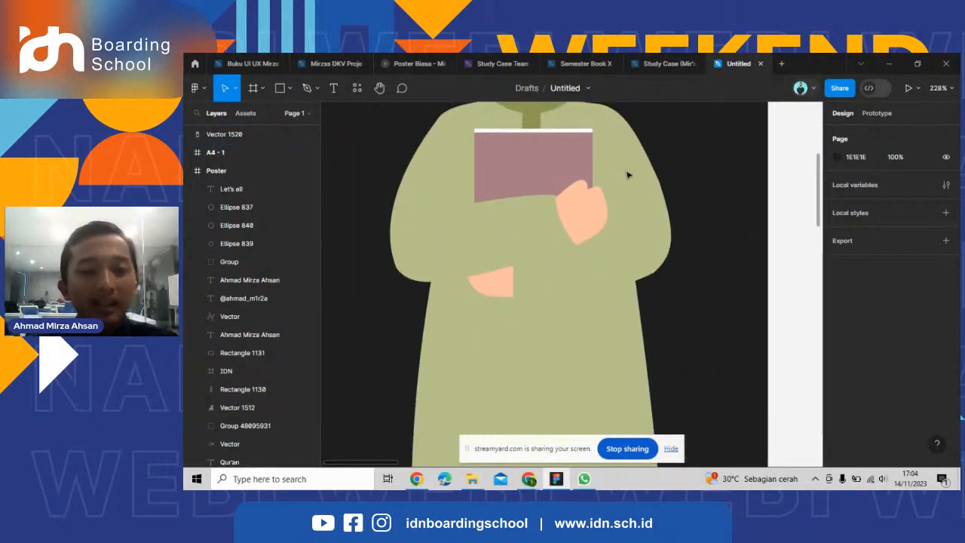
pyautogui.scroll(-2, 627, 175)
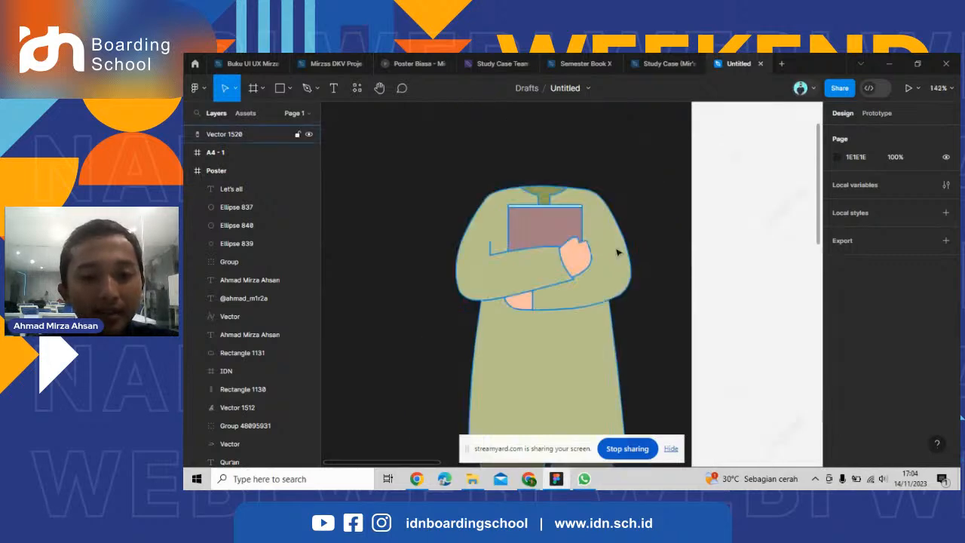
# Reopen the body vector for editing and draw a horizontal line at Y -85.49 from beside the book's upper-left corner to the sleeve's outer edge.
pyautogui.doubleClick(556, 258)
pyautogui.scroll(2, 597, 224)
pyautogui.scroll(6, 573, 132)
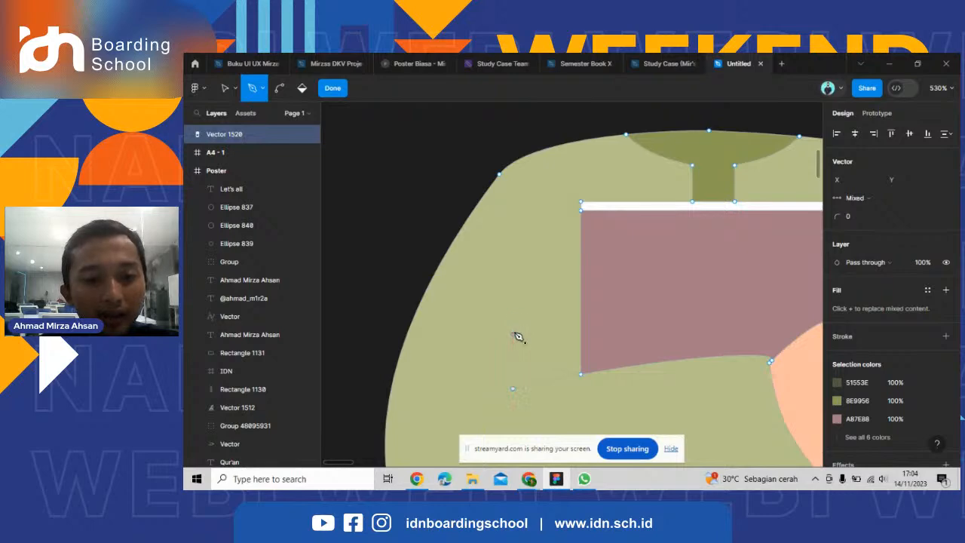
pyautogui.scroll(-4, 498, 226)
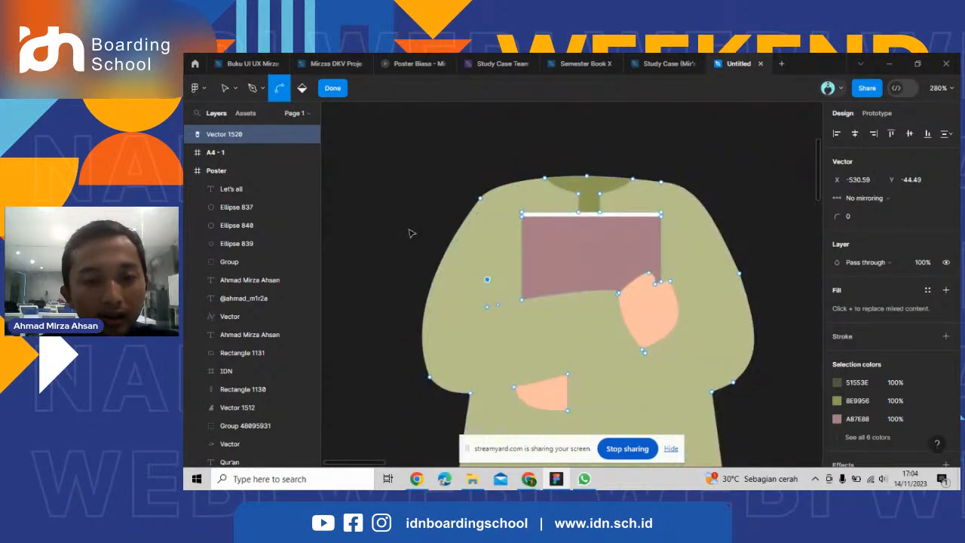
pyautogui.scroll(-3, 415, 235)
pyautogui.scroll(2, 743, 385)
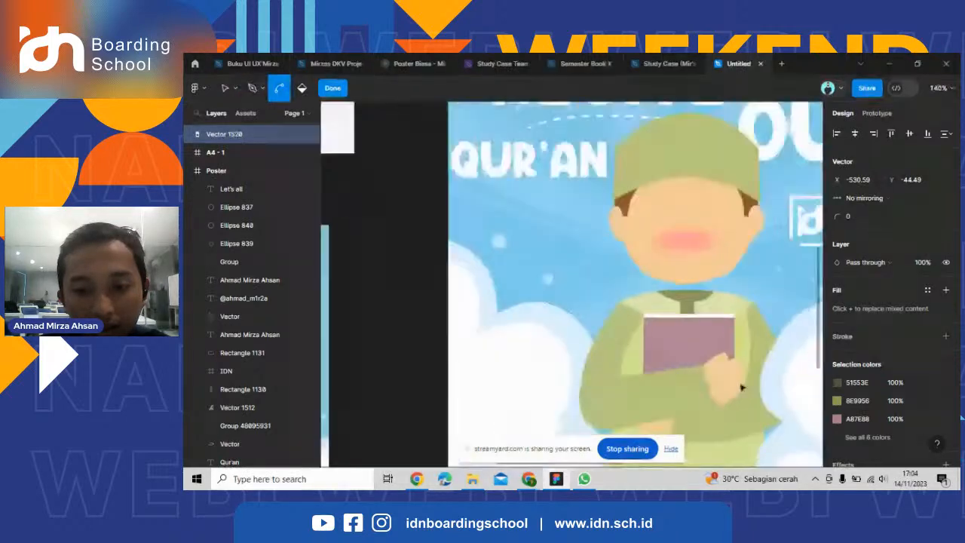
pyautogui.scroll(-2, 743, 383)
pyautogui.scroll(2, 746, 379)
pyautogui.scroll(-4, 743, 373)
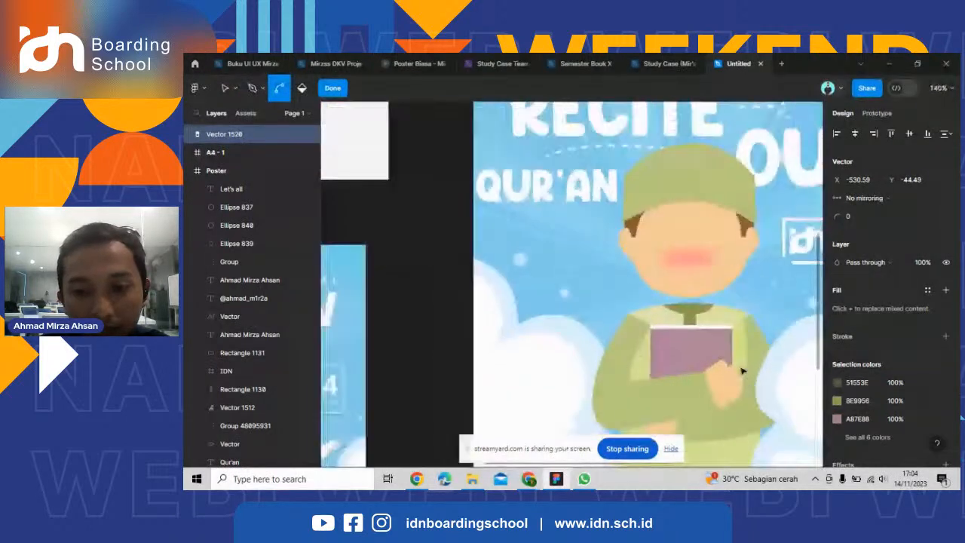
pyautogui.scroll(2, 424, 256)
pyautogui.scroll(6, 423, 255)
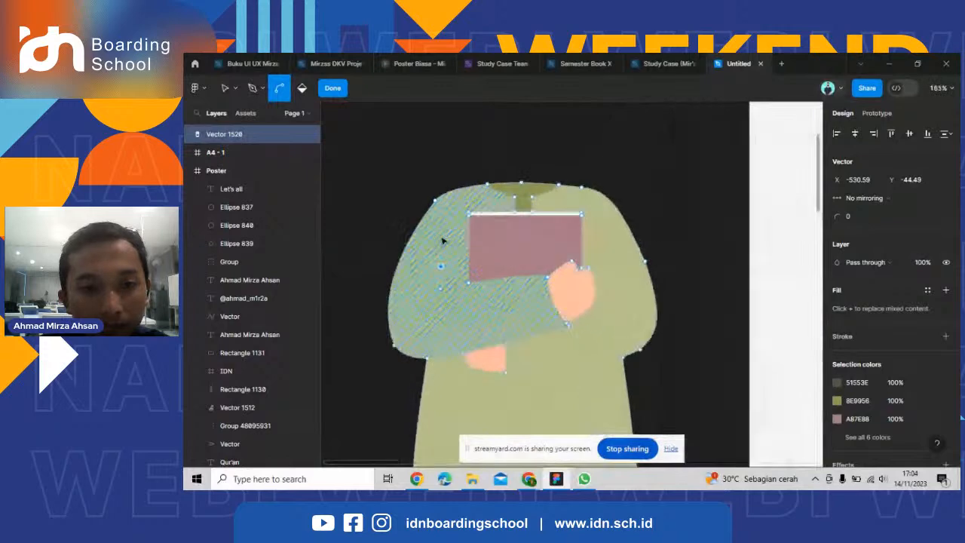
pyautogui.click(480, 191)
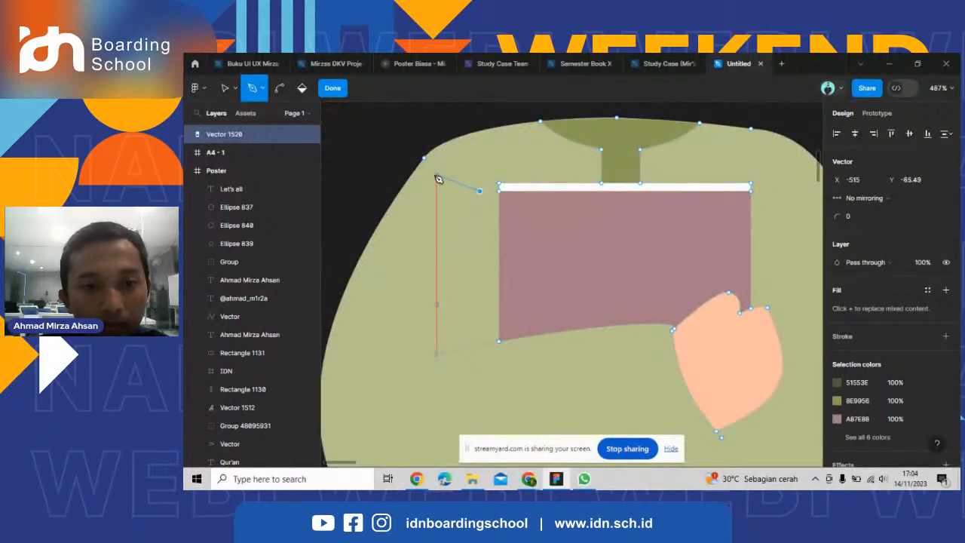
pyautogui.click(400, 191)
# Draw a horizontal line from the book's right edge to the outer edge of the sleeve on that side.
pyautogui.scroll(-2, 377, 250)
pyautogui.scroll(1, 689, 250)
pyautogui.scroll(-2, 618, 252)
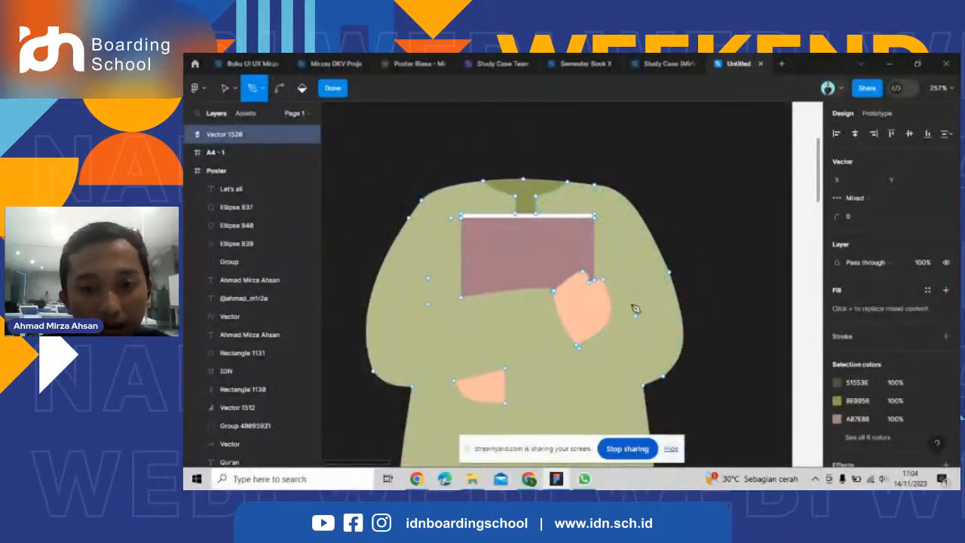
pyautogui.click(650, 227)
pyautogui.scroll(1, 649, 227)
pyautogui.scroll(3, 483, 241)
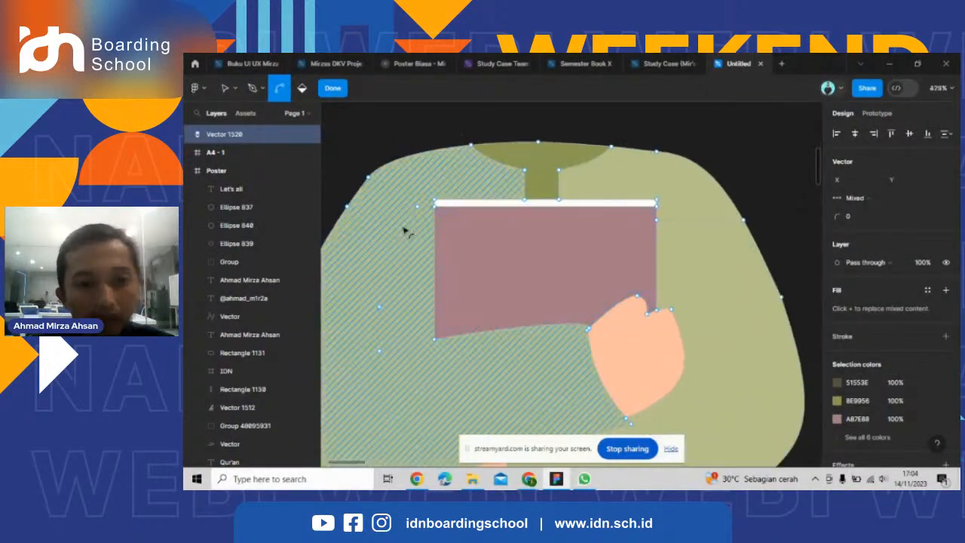
# Move the inner end point of the left sleeve's horizontal line onto the book's left edge, at X -508.09, Y -85.49.
pyautogui.press('b')
pyautogui.press('v')
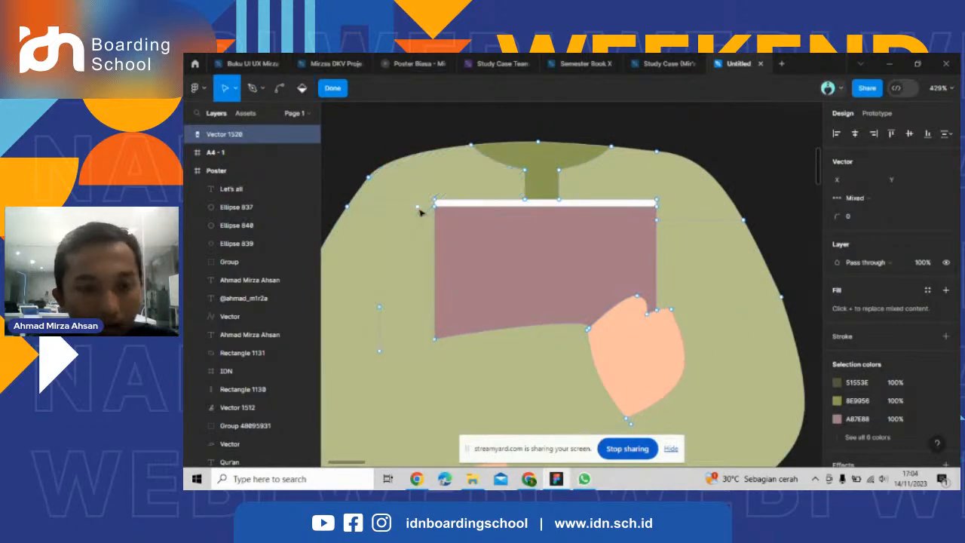
pyautogui.moveTo(423, 215); pyautogui.dragTo(436, 213)
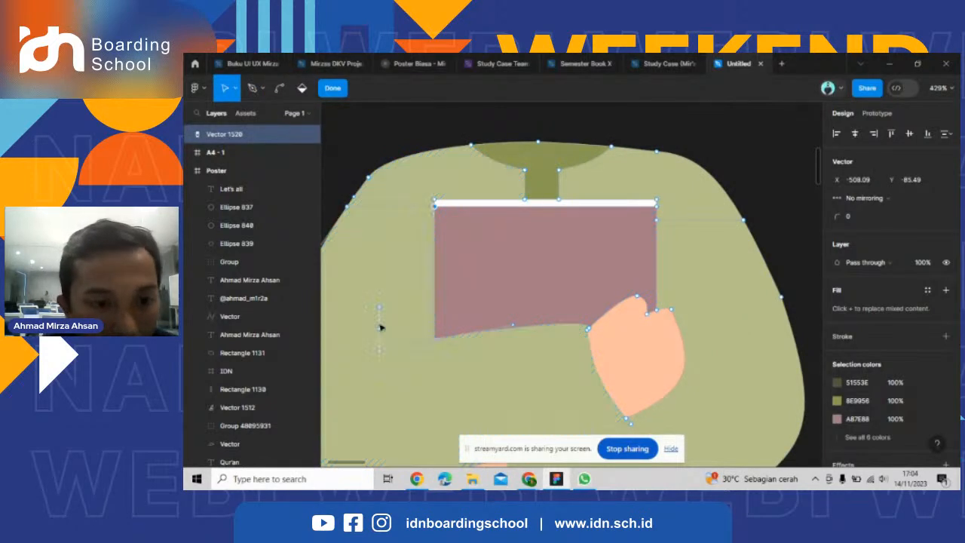
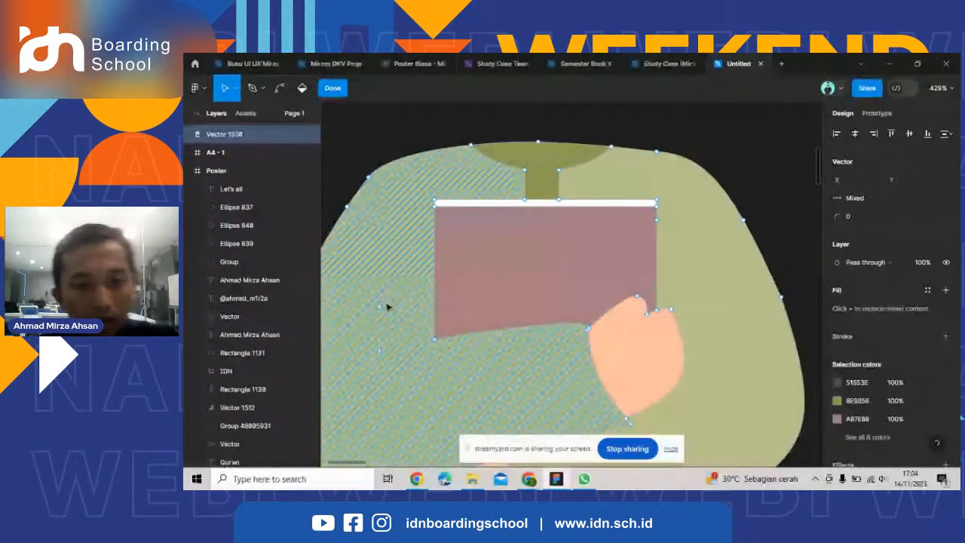
# Fill both sleeve regions below the shoulder lines with 51553E using the Paint bucket, and finish editing the body vector.
pyautogui.scroll(-8, 386, 307)
pyautogui.press('b')
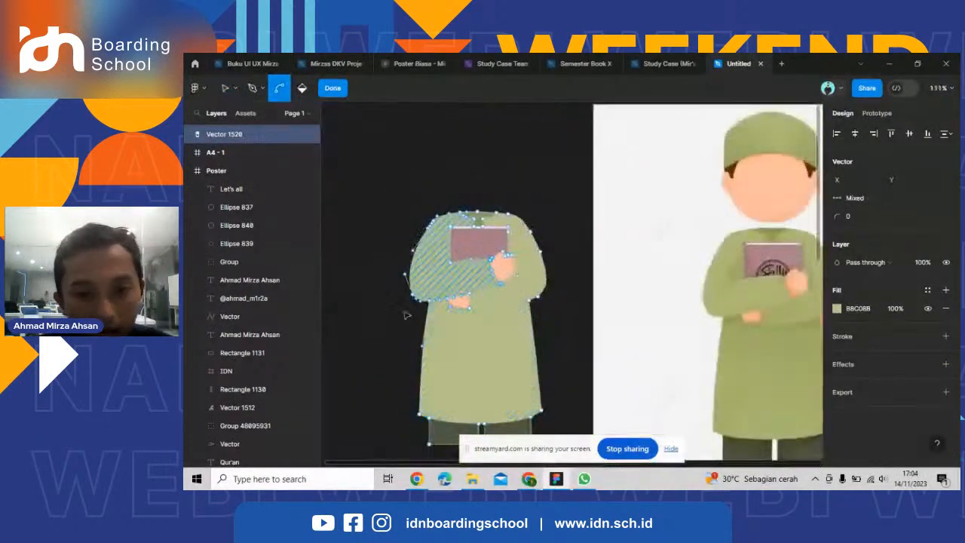
pyautogui.scroll(-4, 373, 315)
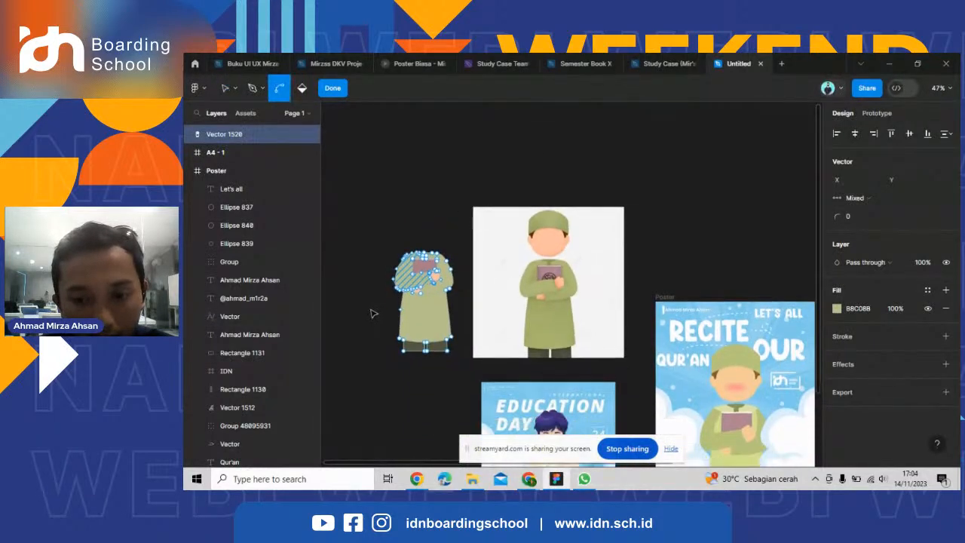
pyautogui.scroll(5, 480, 287)
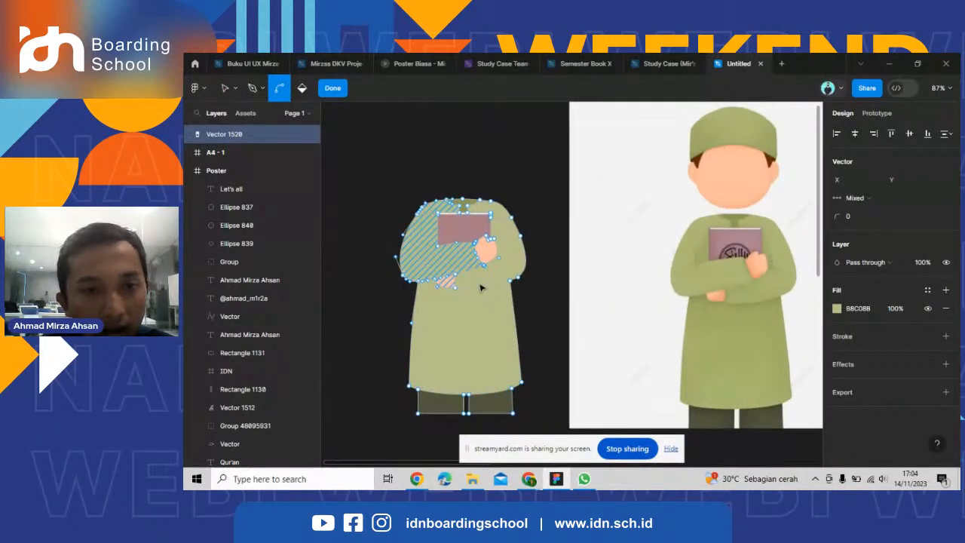
pyautogui.scroll(5, 480, 287)
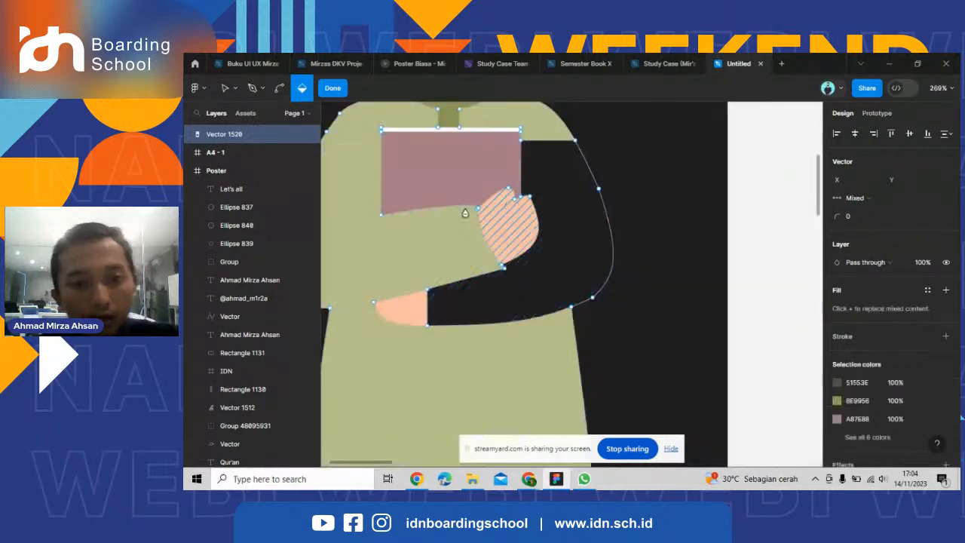
pyautogui.click(494, 248)
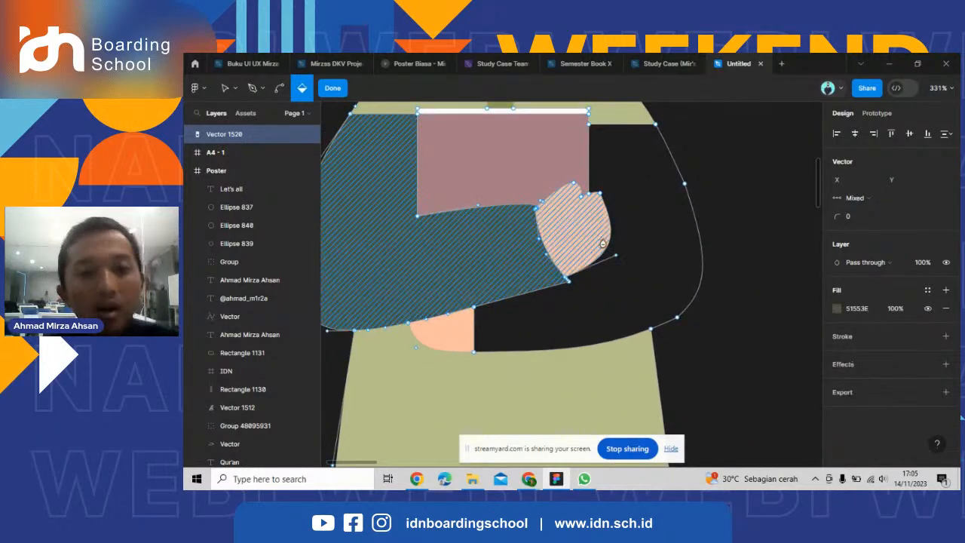
pyautogui.click(622, 253)
pyautogui.scroll(-1, 529, 262)
pyautogui.click(343, 93)
pyautogui.scroll(-2, 538, 246)
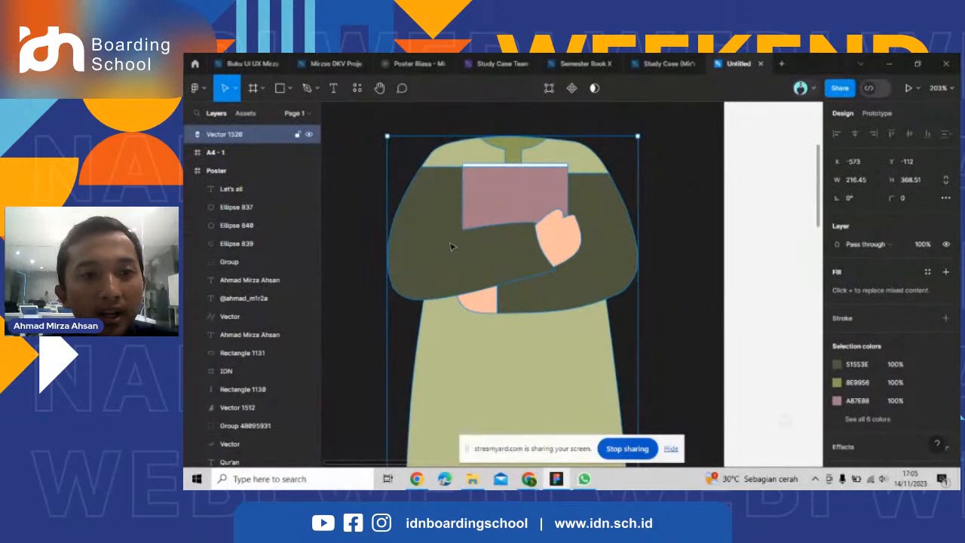
# Reopen the body vector for editing and recolor both sleeve regions to B9C57C.
pyautogui.scroll(-3, 645, 359)
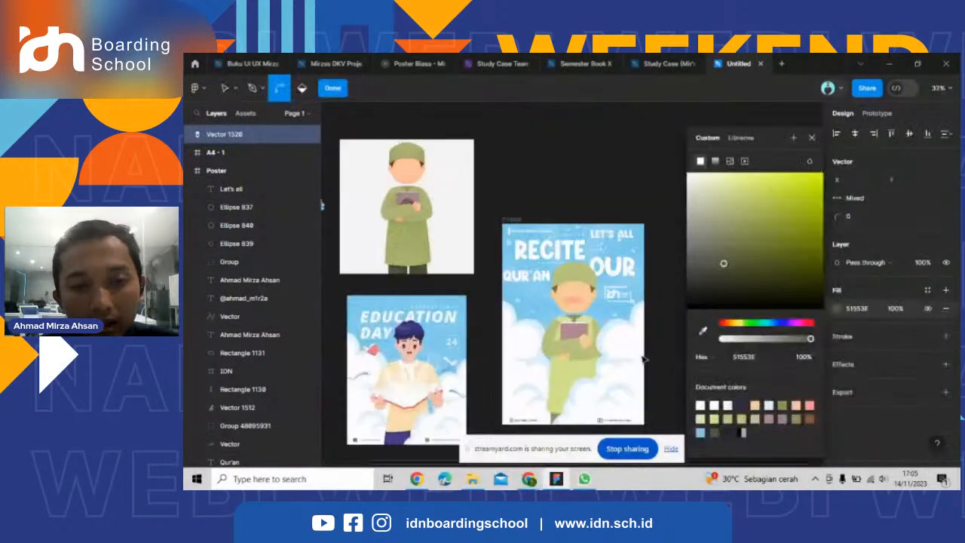
pyautogui.scroll(5, 603, 348)
pyautogui.scroll(-5, 660, 332)
pyautogui.scroll(-4, 662, 333)
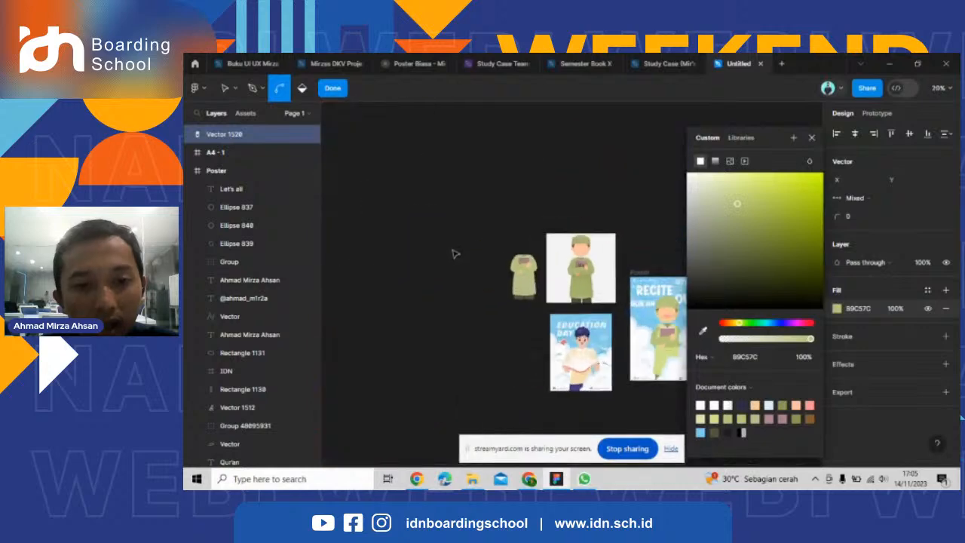
pyautogui.scroll(9, 520, 251)
pyautogui.click(562, 254)
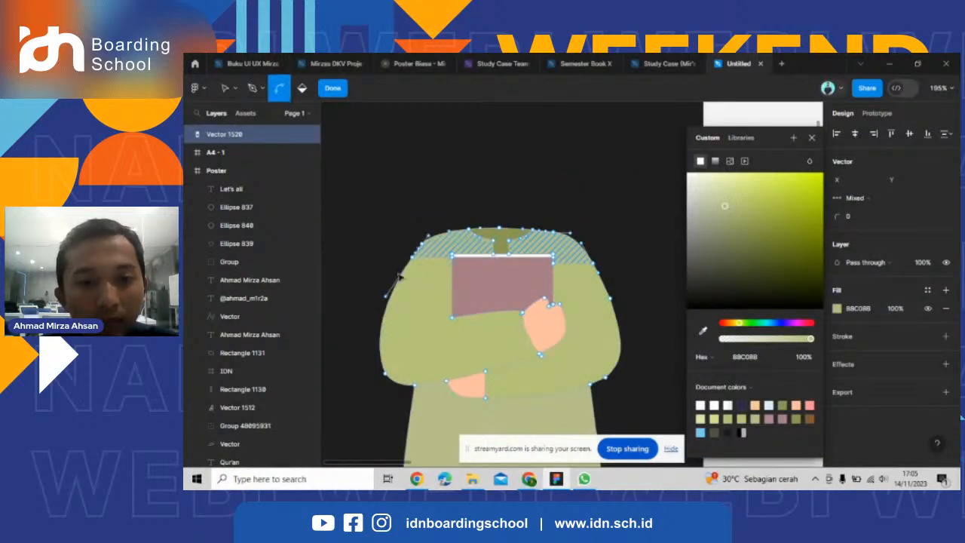
pyautogui.click(703, 330)
pyautogui.scroll(-5, 392, 313)
pyautogui.scroll(-1, 346, 298)
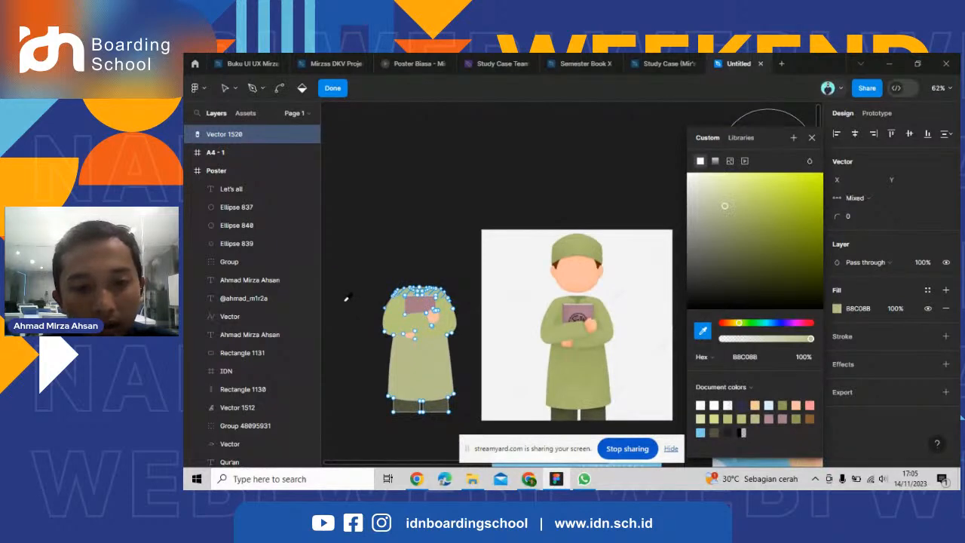
pyautogui.press('Escape')
pyautogui.press('Escape')
pyautogui.press('Escape')
pyautogui.scroll(2, 745, 282)
pyautogui.scroll(4, 578, 214)
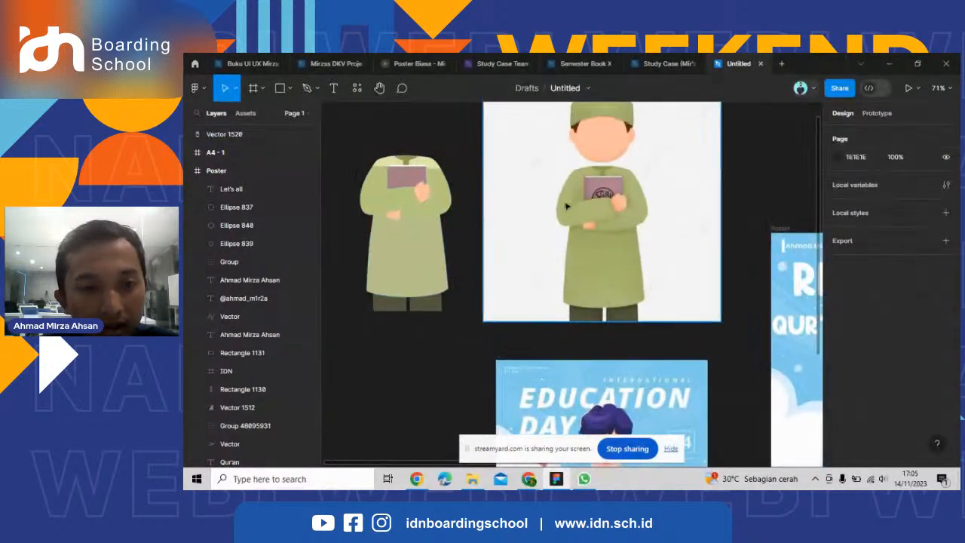
pyautogui.scroll(-4, 702, 234)
pyautogui.scroll(5, 470, 194)
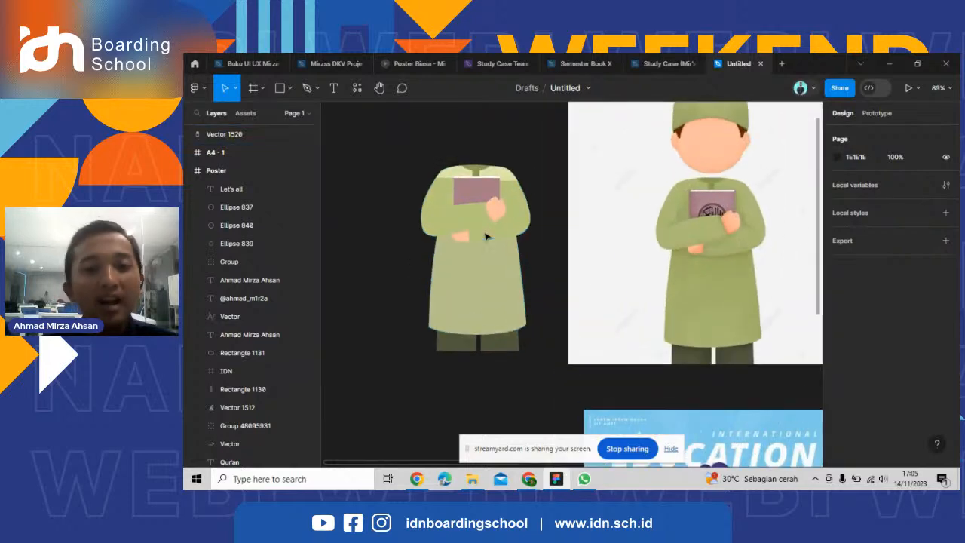
pyautogui.scroll(-2, 475, 193)
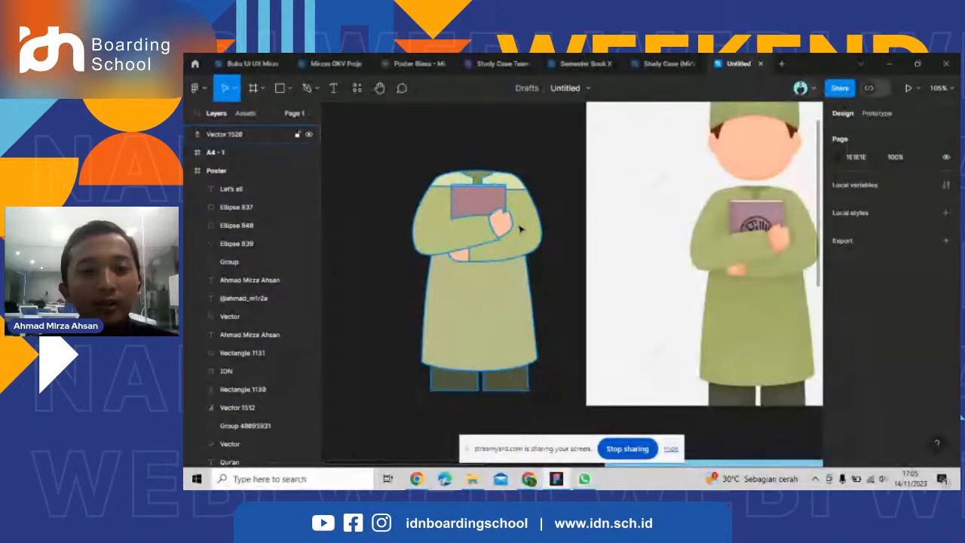
# Trace the reference face's jaw with the Pen tool, curving from the chin at X 1, Y -95 to the left ear's base at X -65, Y -137.5.
pyautogui.hscroll(3, 520, 229)
pyautogui.scroll(5, 520, 228)
pyautogui.click(307, 89)
pyautogui.scroll(1, 471, 389)
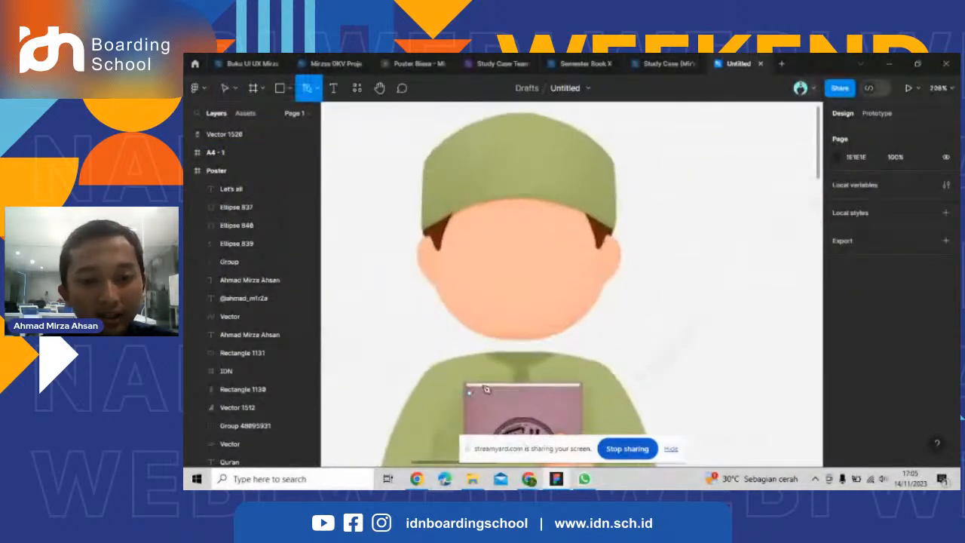
pyautogui.scroll(5, 474, 339)
pyautogui.click(578, 332)
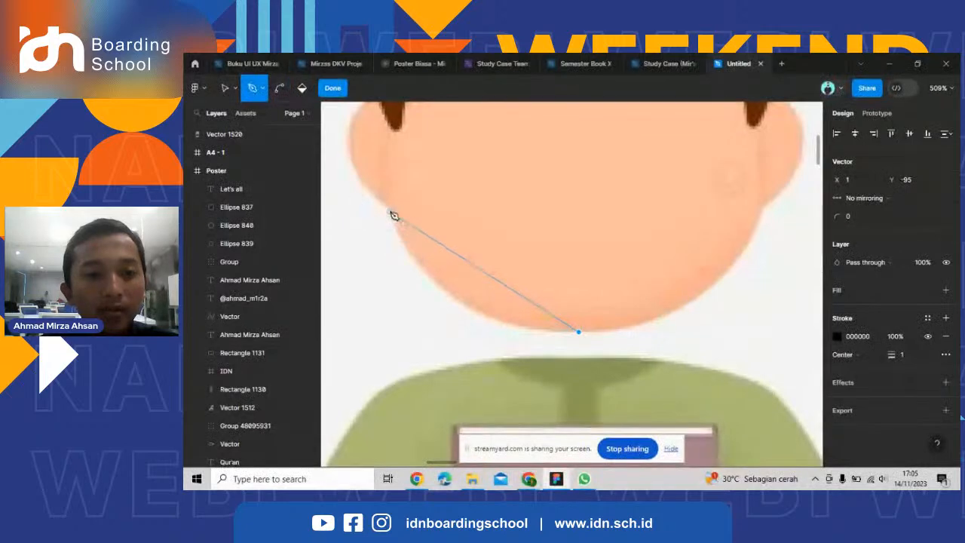
pyautogui.click(387, 209)
pyautogui.moveTo(503, 285); pyautogui.dragTo(474, 311)
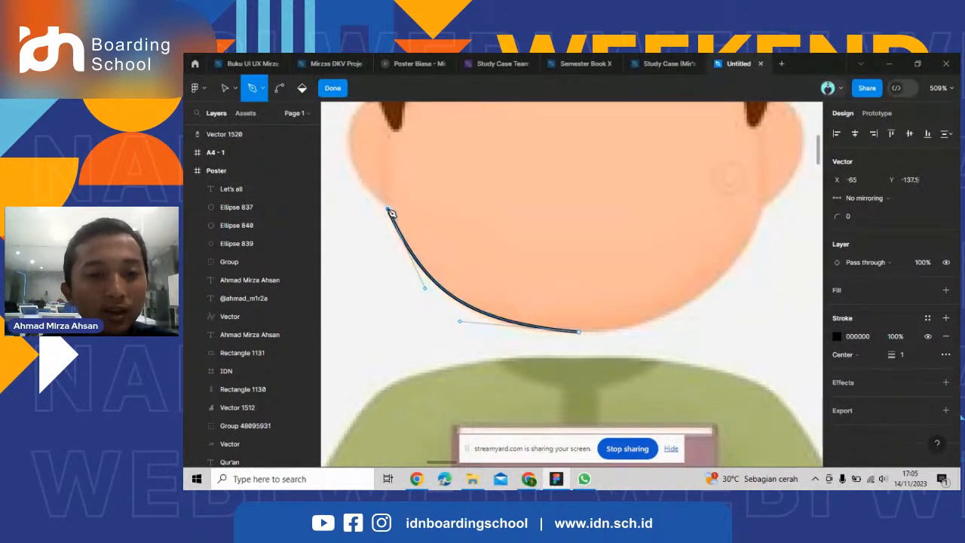
# Continue the path around the left ear, along a short curved edge under the hair, and down to the sideburn's tip.
pyautogui.scroll(-3, 391, 209)
pyautogui.scroll(5, 442, 168)
pyautogui.click(444, 148)
pyautogui.moveTo(461, 236); pyautogui.dragTo(420, 240)
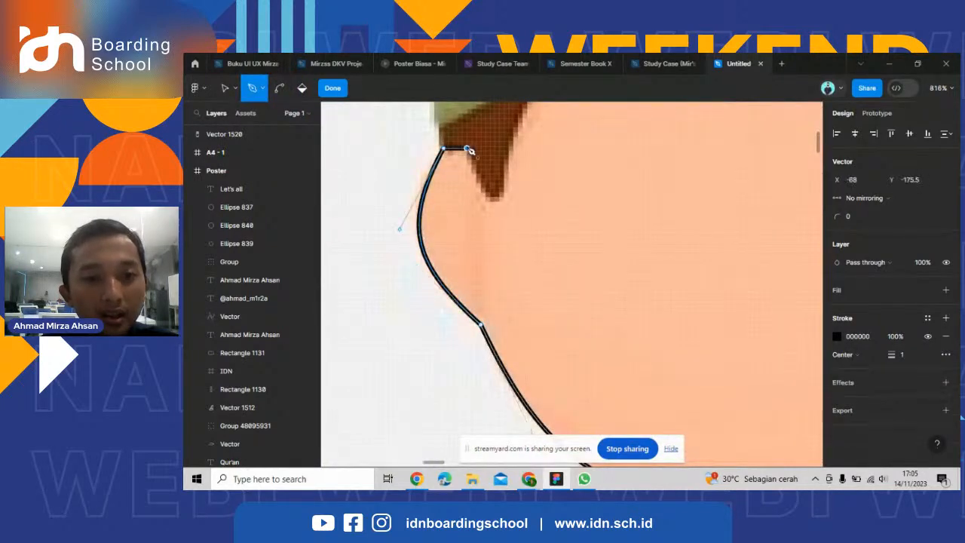
pyautogui.click(492, 203)
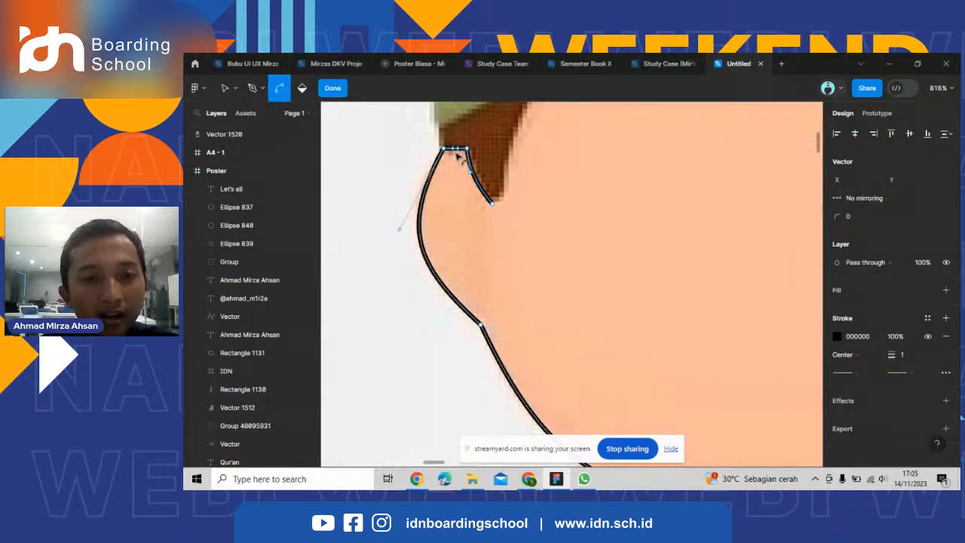
pyautogui.moveTo(456, 154); pyautogui.dragTo(455, 158)
# Move the left sideburn's tip point to X -61.5, Y -164 and trace its inner edge as a curve up to the cap brim at X -50, Y -194.
pyautogui.scroll(-5, 498, 209)
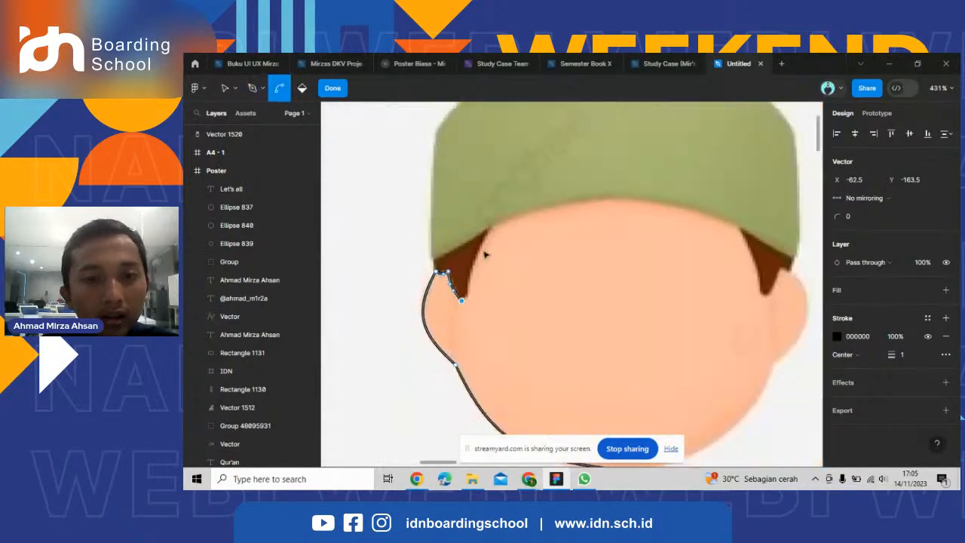
pyautogui.scroll(4, 486, 253)
pyautogui.hotkey('ctrl', 'z')
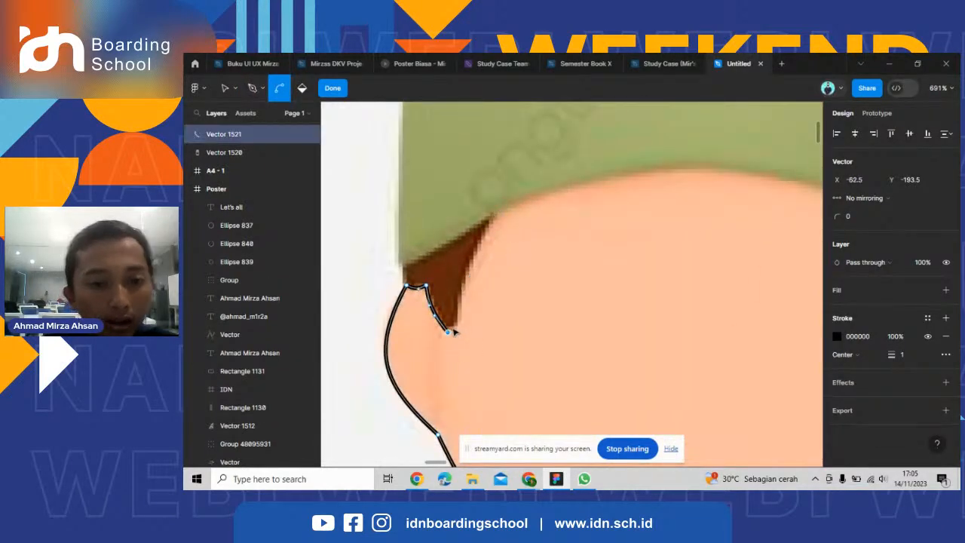
pyautogui.press('v')
pyautogui.moveTo(449, 333); pyautogui.dragTo(456, 331)
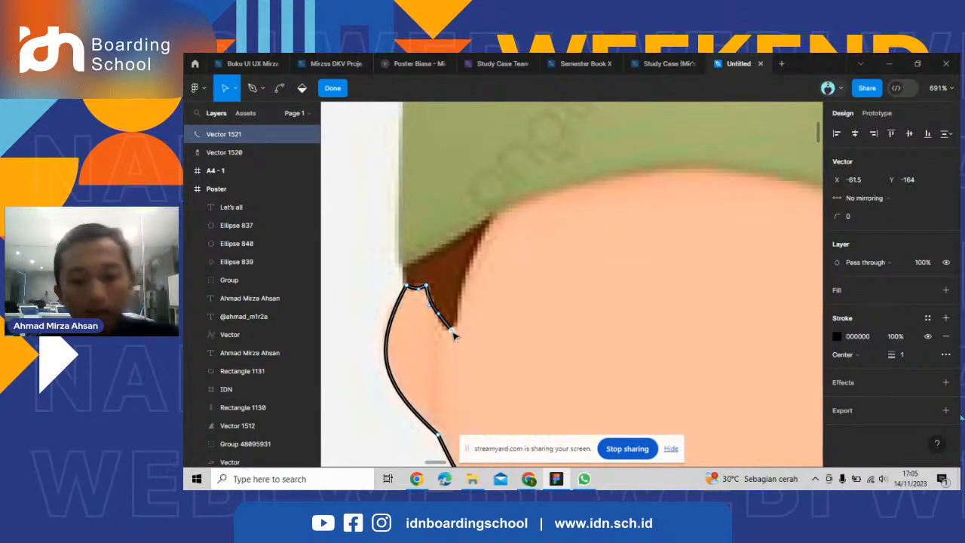
pyautogui.press('p')
pyautogui.click(497, 213)
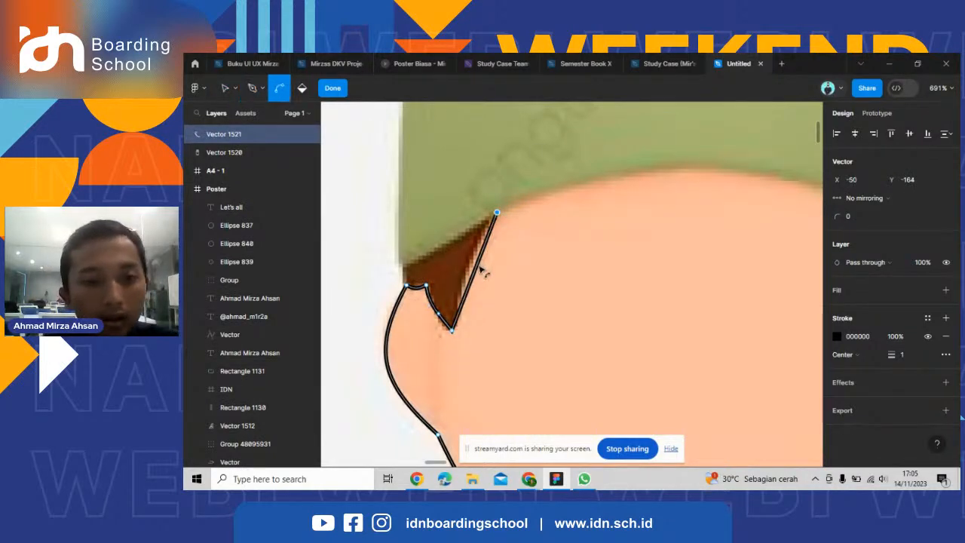
pyautogui.moveTo(478, 266); pyautogui.dragTo(472, 263)
pyautogui.click(498, 214)
# Trace the cap's brim as an arched curve across the forehead to the right sideburn at X 51.5, Y -193.
pyautogui.scroll(-5, 498, 217)
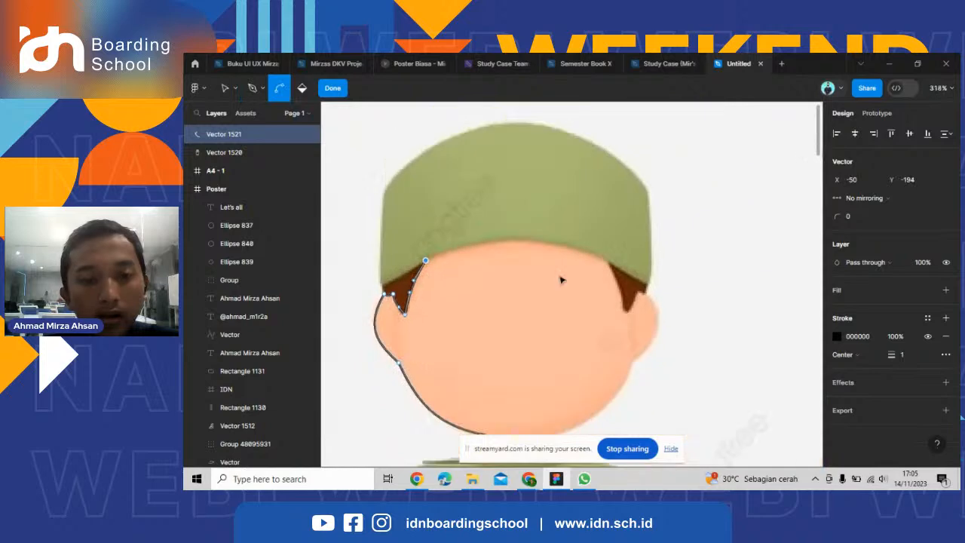
pyautogui.scroll(2, 618, 264)
pyautogui.click(612, 260)
pyautogui.moveTo(517, 264); pyautogui.dragTo(513, 238)
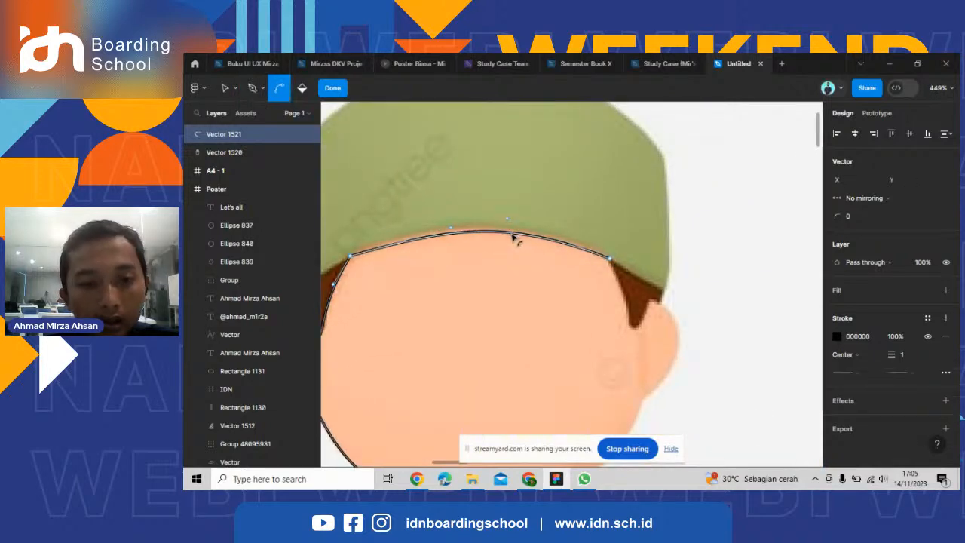
pyautogui.click(446, 225)
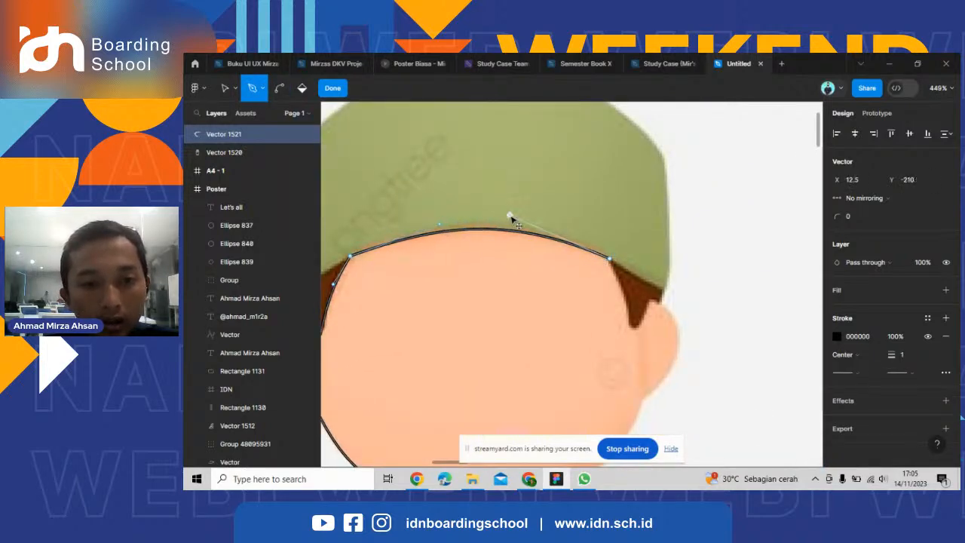
# Trace the right sideburn's inner edge as a slightly bowed curve from the brim down to its tip.
pyautogui.scroll(3, 588, 245)
pyautogui.scroll(3, 614, 309)
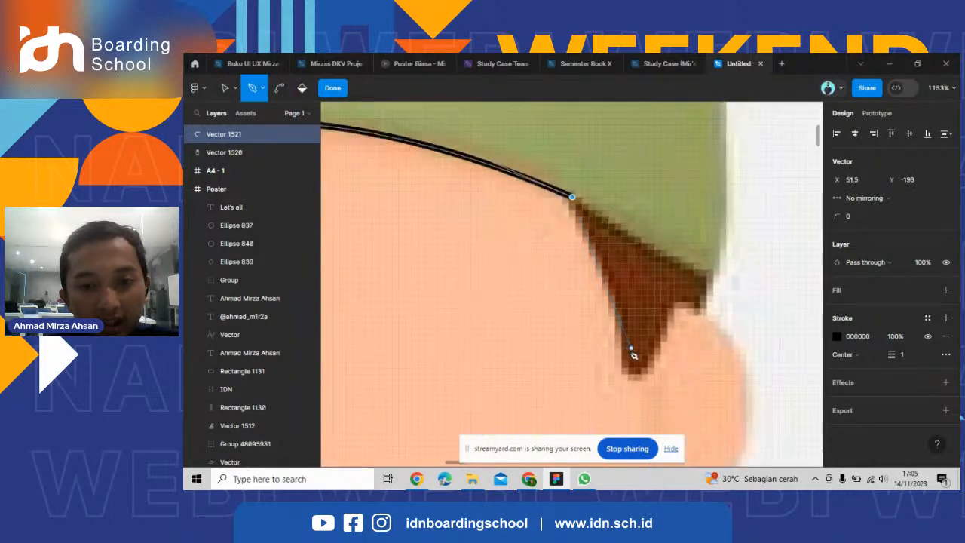
pyautogui.click(622, 375)
pyautogui.moveTo(596, 285); pyautogui.dragTo(605, 284)
# Close the right sideburn's outline with a curve up to the ear, a short outer edge, and a line back along the brim.
pyautogui.press('p')
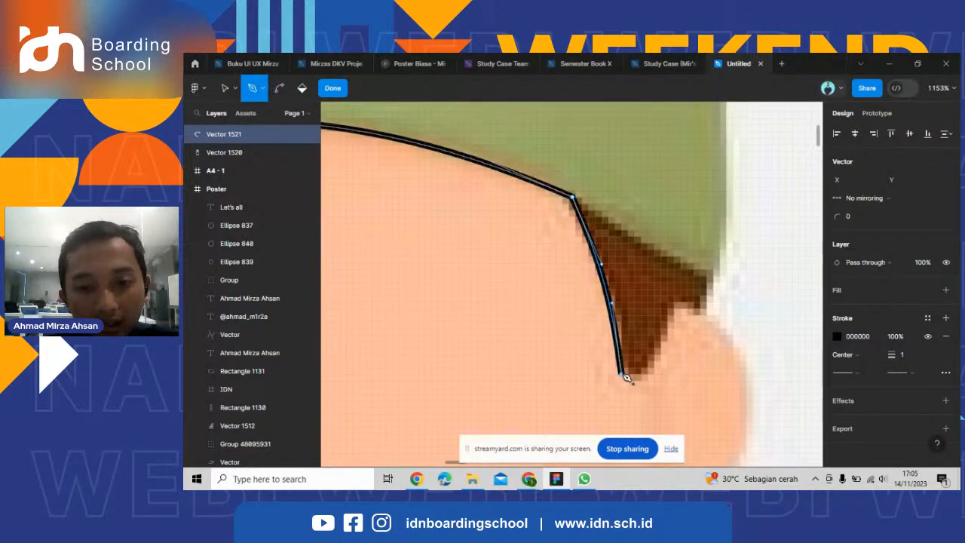
pyautogui.click(680, 305)
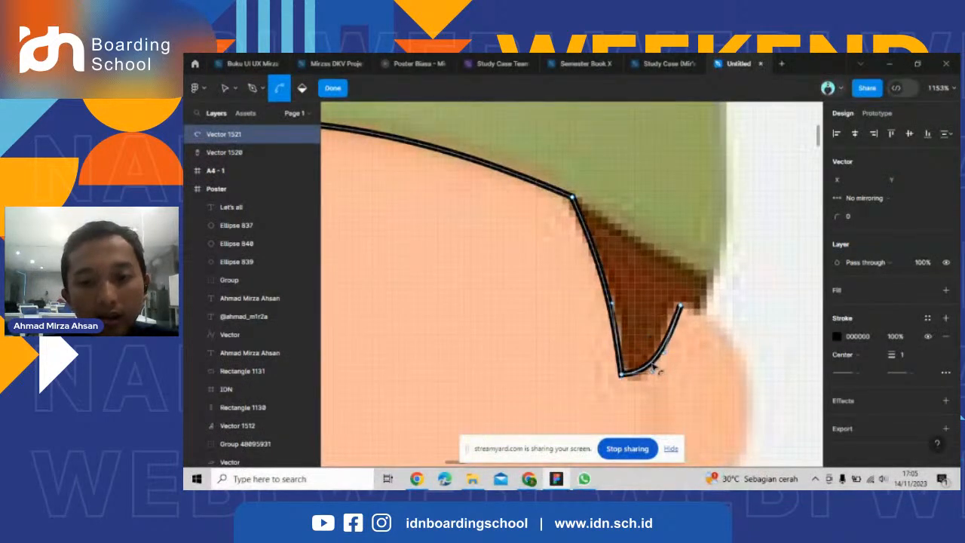
pyautogui.press('p')
pyautogui.click(680, 306)
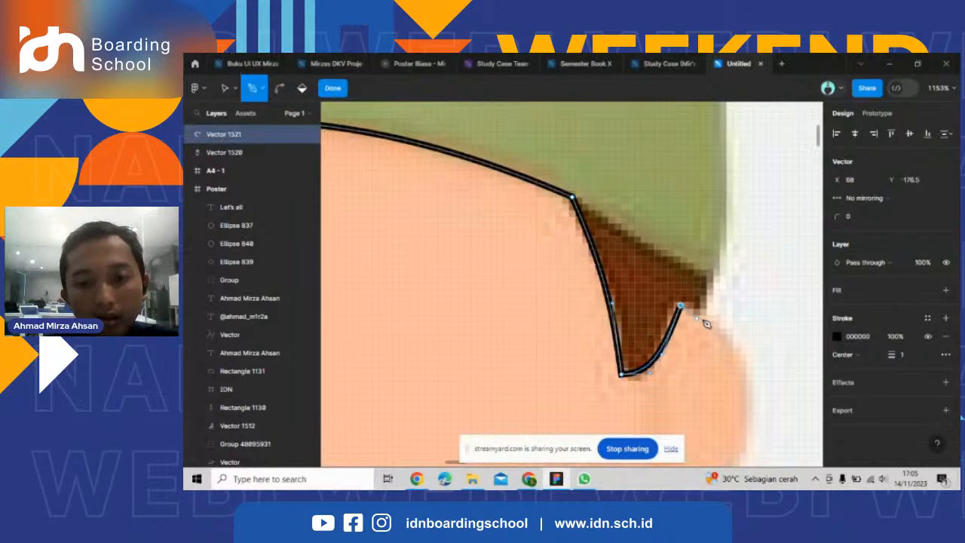
pyautogui.click(713, 280)
pyautogui.click(574, 199)
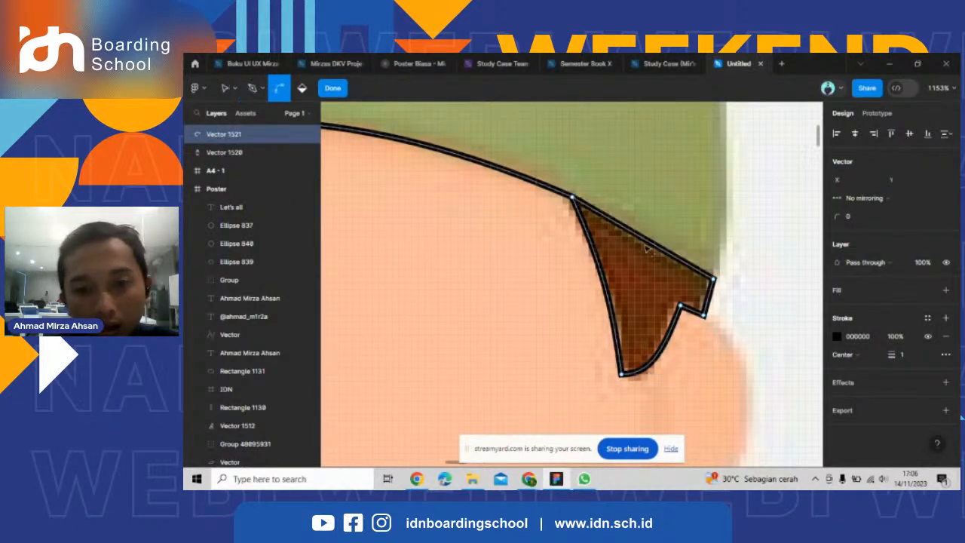
# Draw the cap's right side edge from the sideburn's outer corner at X 73, Y -180.5 up to X 73, Y -232.
pyautogui.scroll(-3, 718, 281)
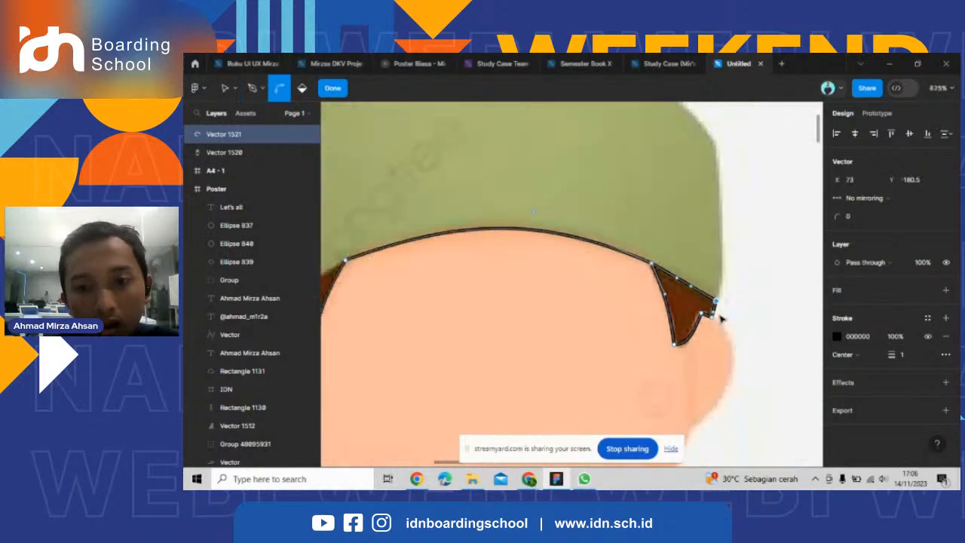
pyautogui.click(716, 190)
pyautogui.scroll(2, 751, 216)
pyautogui.hscroll(-2, 751, 217)
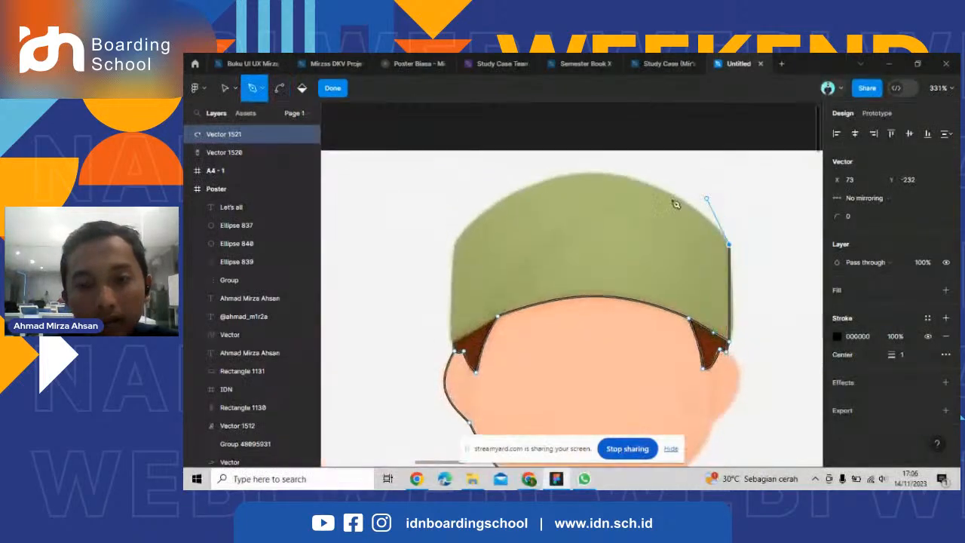
# Trace the right half of the cap's crown as a curve up to the peak at X 2.5, Y -270.5.
pyautogui.click(579, 160)
pyautogui.scroll(-2, 682, 230)
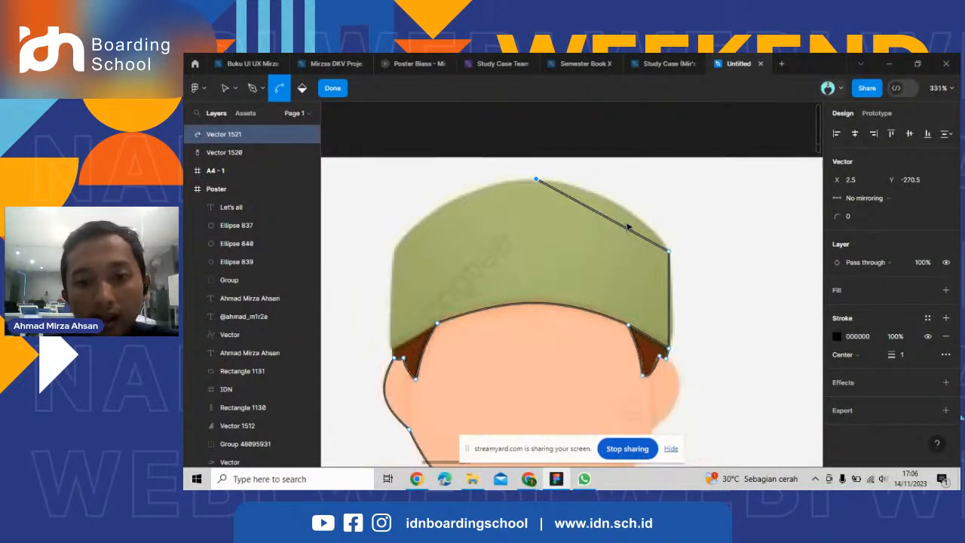
pyautogui.moveTo(625, 225); pyautogui.dragTo(625, 211)
pyautogui.click(536, 181)
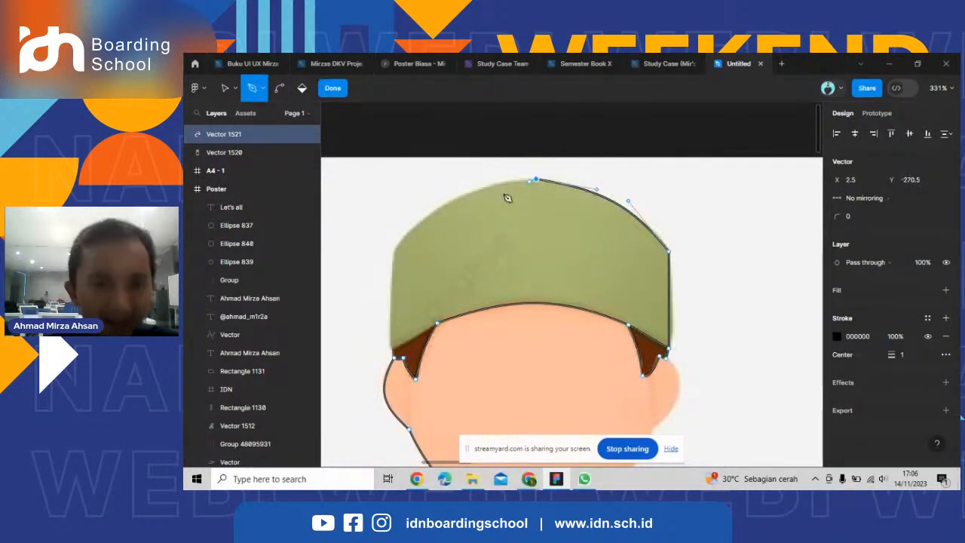
# Curve the cap's crown down to its left corner, smooth the peak, and draw the left edge down to X -73, Y -180.
pyautogui.click(395, 250)
pyautogui.moveTo(530, 181); pyautogui.dragTo(474, 179)
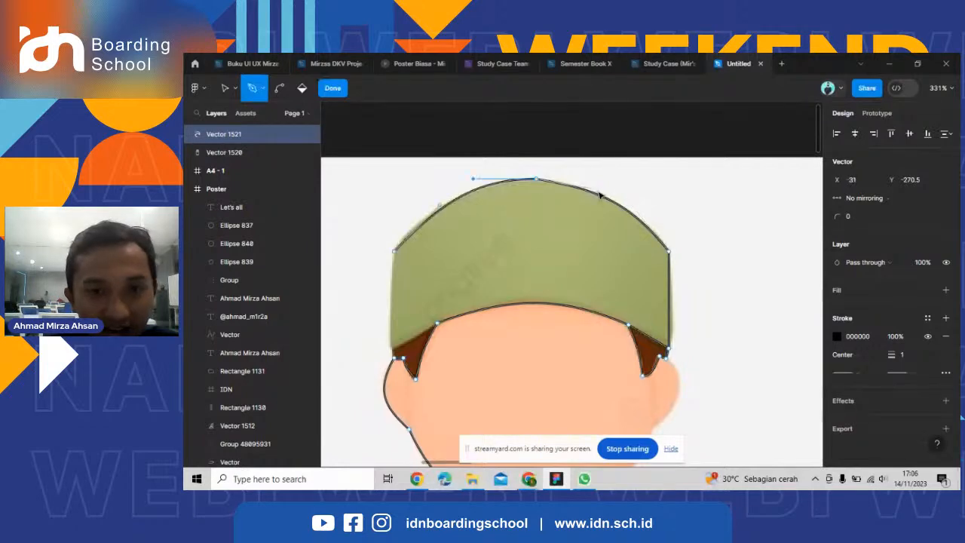
pyautogui.moveTo(597, 189); pyautogui.dragTo(596, 179)
pyautogui.scroll(3, 583, 261)
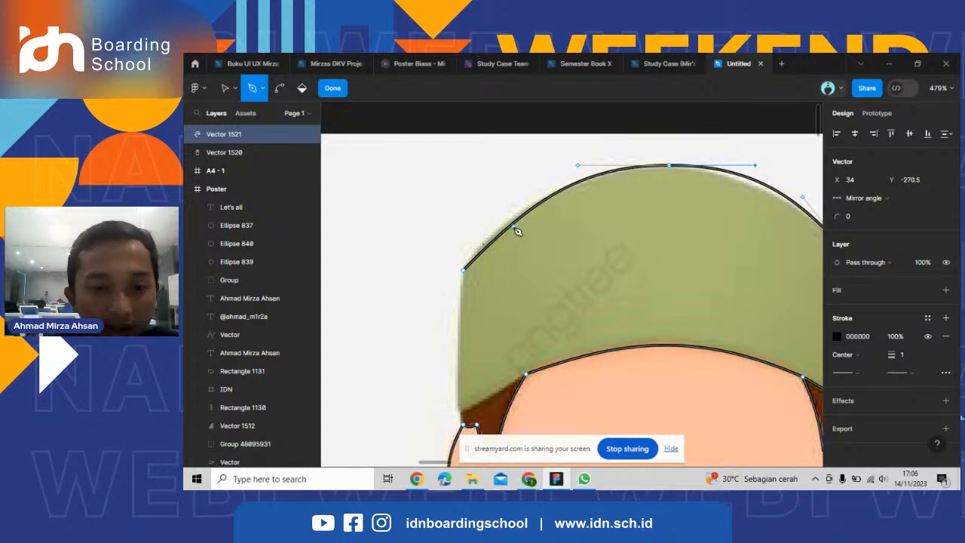
pyautogui.scroll(-2, 517, 231)
pyautogui.click(461, 370)
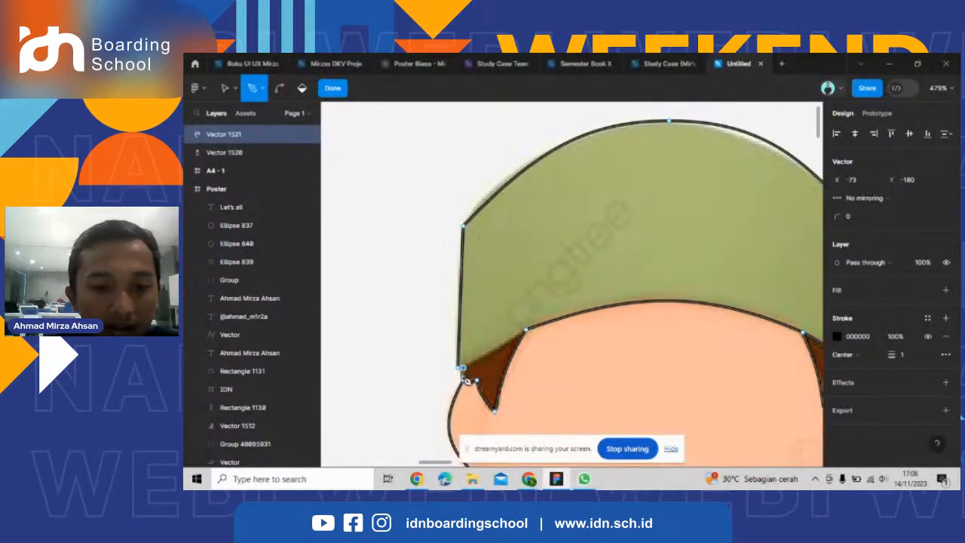
# Trace the right ear as an outward curve from the sideburn down to the jaw at X 64.5, Y -137.5.
pyautogui.scroll(-5, 469, 385)
pyautogui.scroll(6, 613, 251)
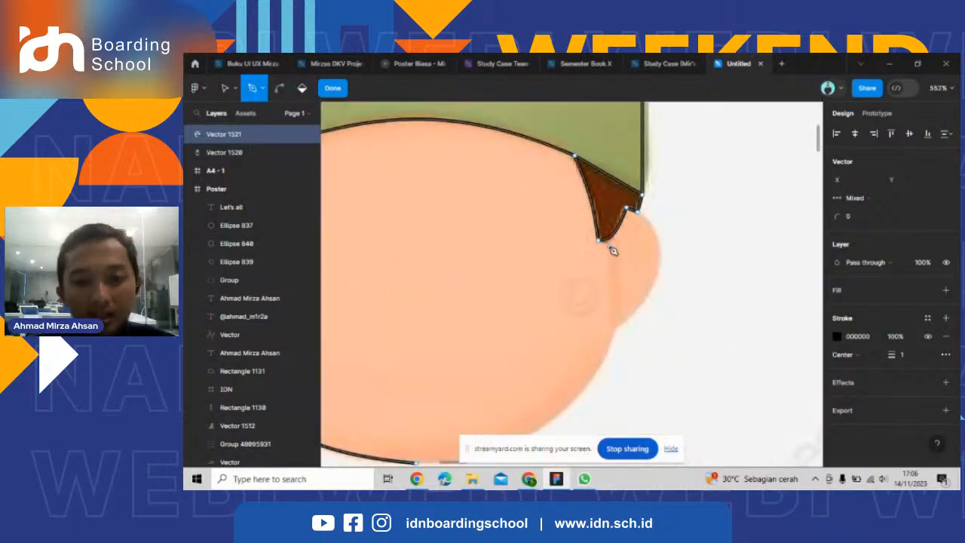
pyautogui.click(639, 213)
pyautogui.click(615, 329)
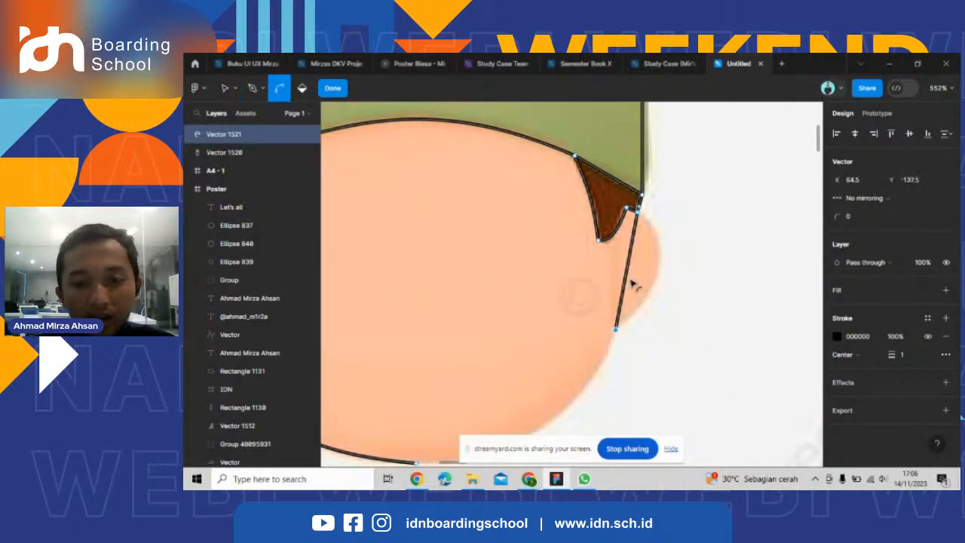
pyautogui.moveTo(627, 277); pyautogui.dragTo(668, 231)
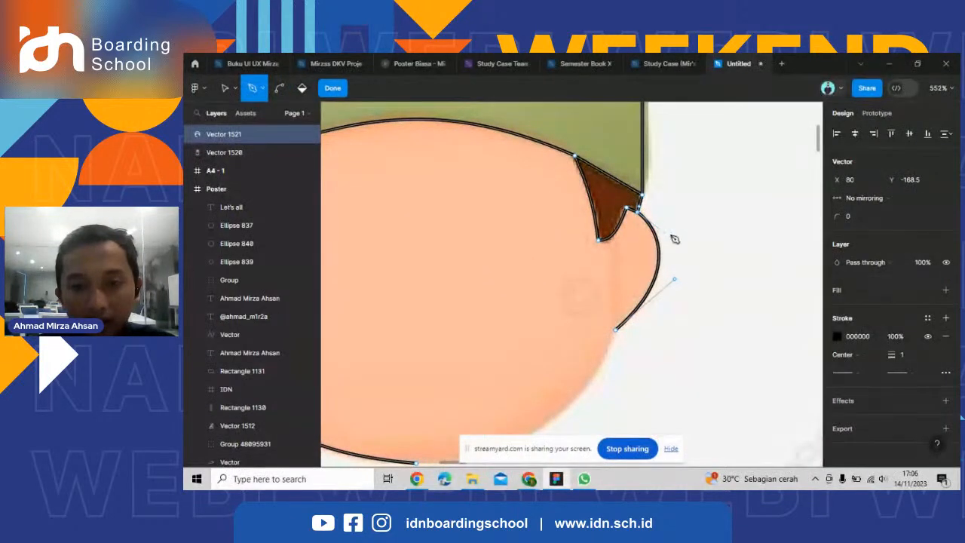
pyautogui.click(669, 233)
pyautogui.moveTo(670, 282); pyautogui.dragTo(676, 288)
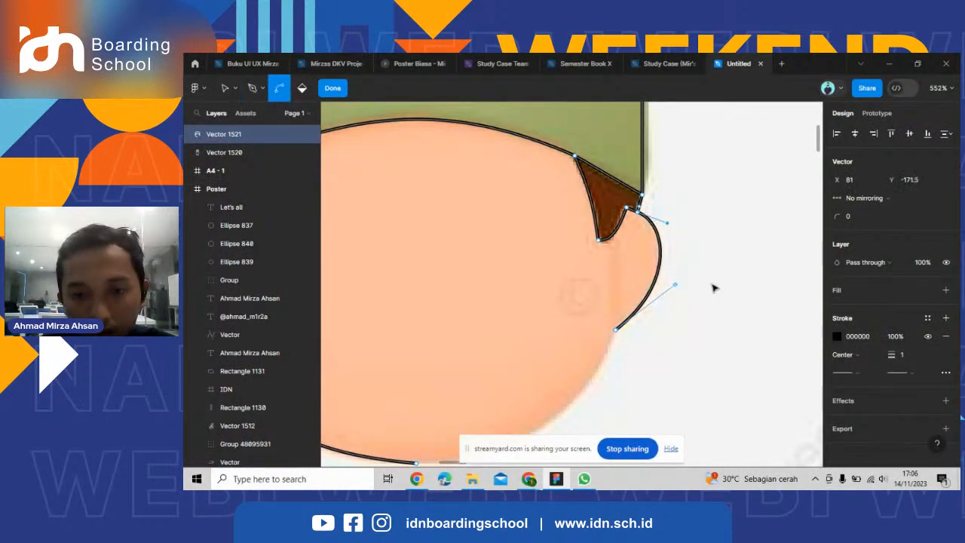
# Close the face outline with a curved jaw line from the right ear to the chin at X 2, Y -94.
pyautogui.scroll(-3, 709, 284)
pyautogui.click(494, 416)
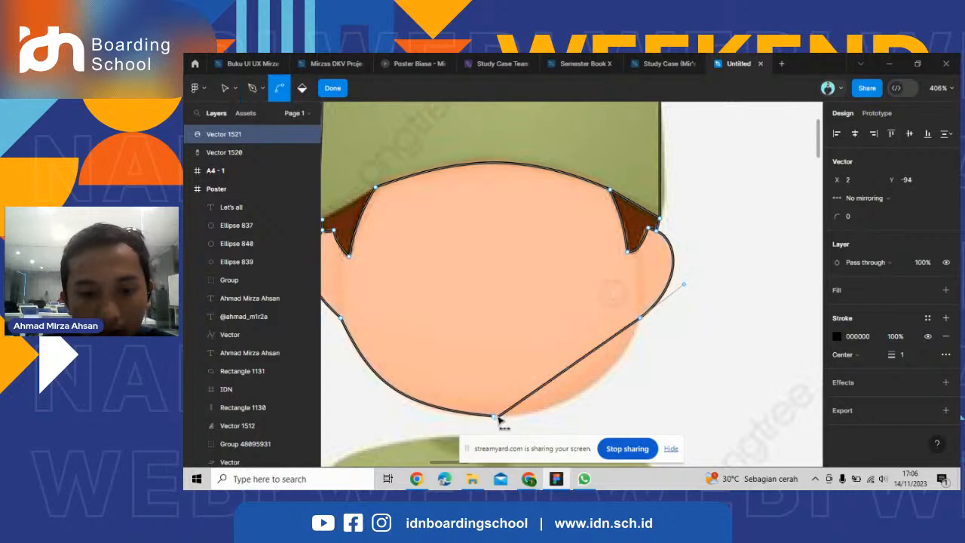
pyautogui.moveTo(550, 384); pyautogui.dragTo(571, 404)
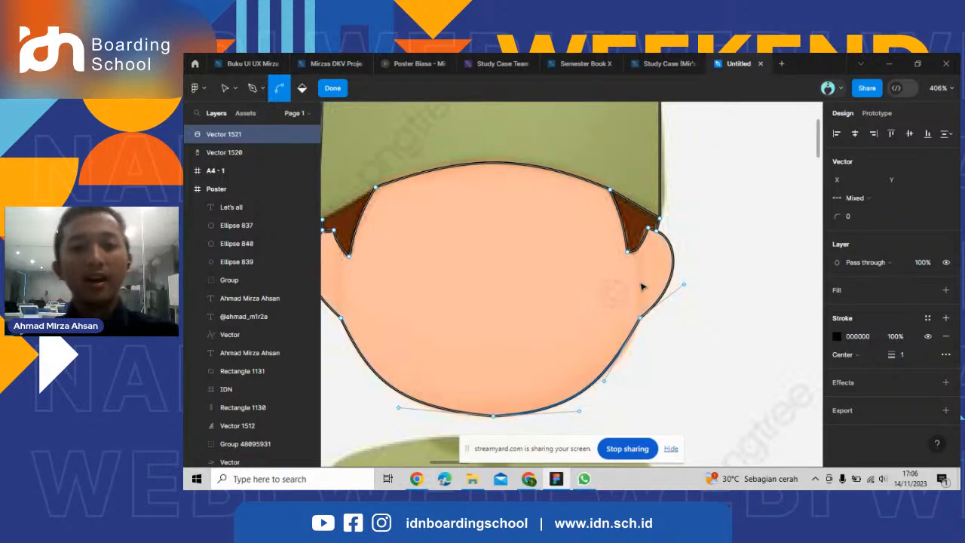
# Fill the enclosed face region with the default grey D9D9D9 using the Paint bucket.
pyautogui.scroll(-10, 642, 286)
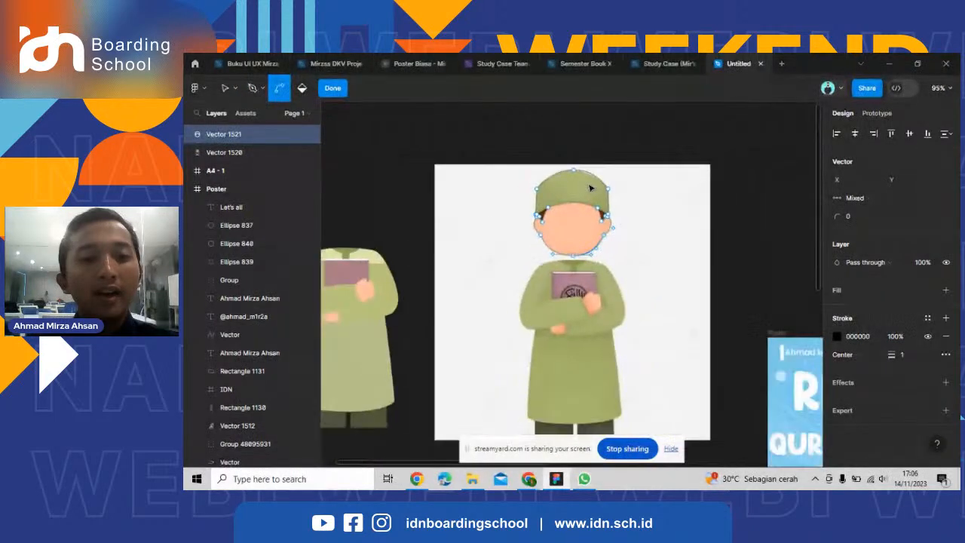
pyautogui.scroll(3, 590, 188)
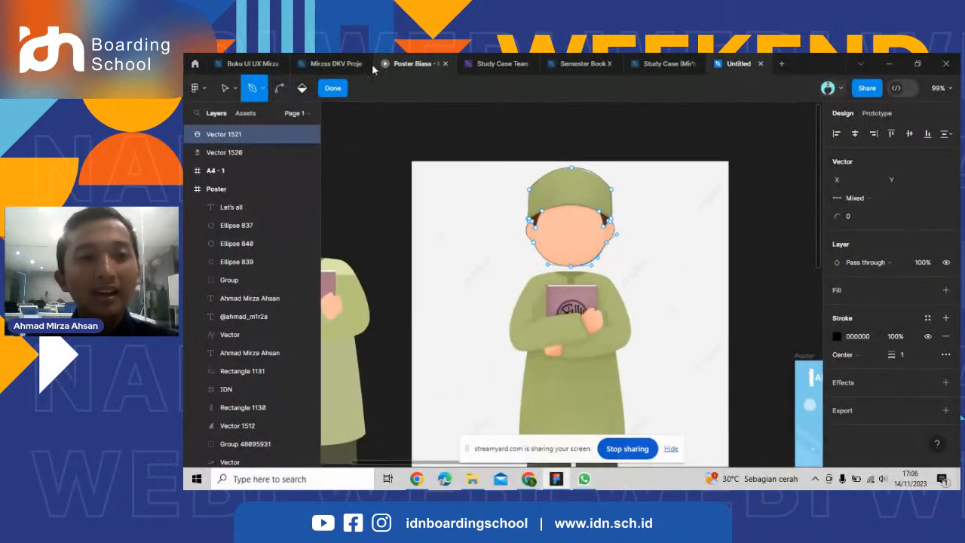
pyautogui.click(301, 90)
pyautogui.scroll(5, 576, 241)
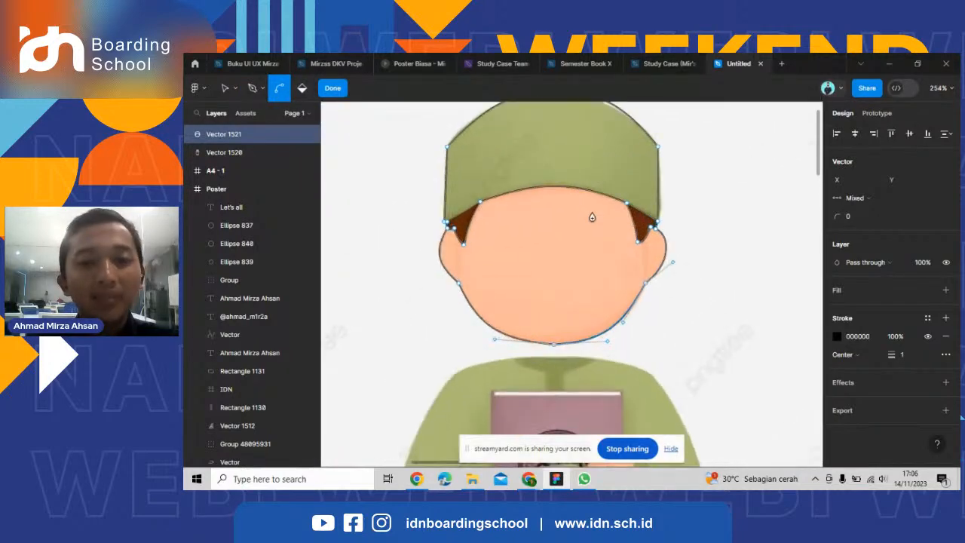
pyautogui.scroll(-4, 595, 243)
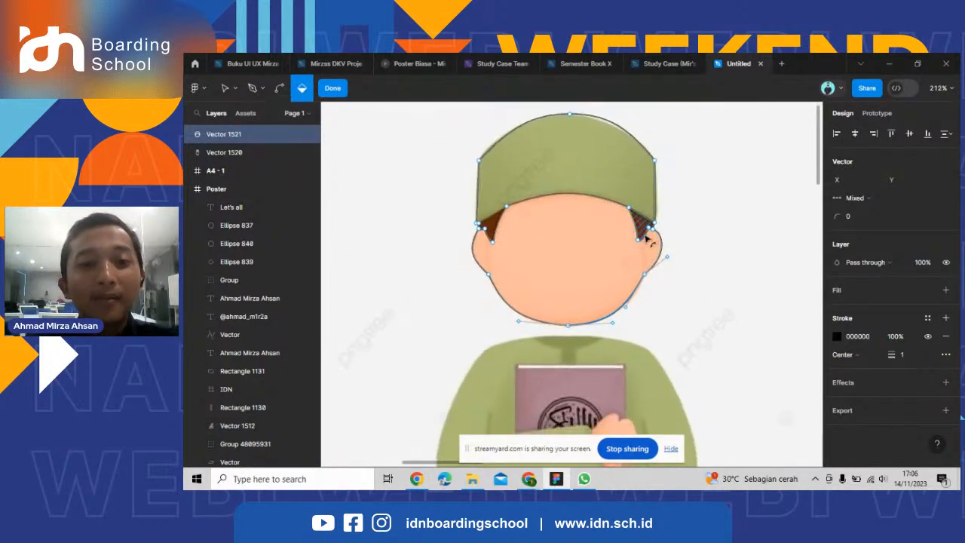
pyautogui.scroll(5, 664, 242)
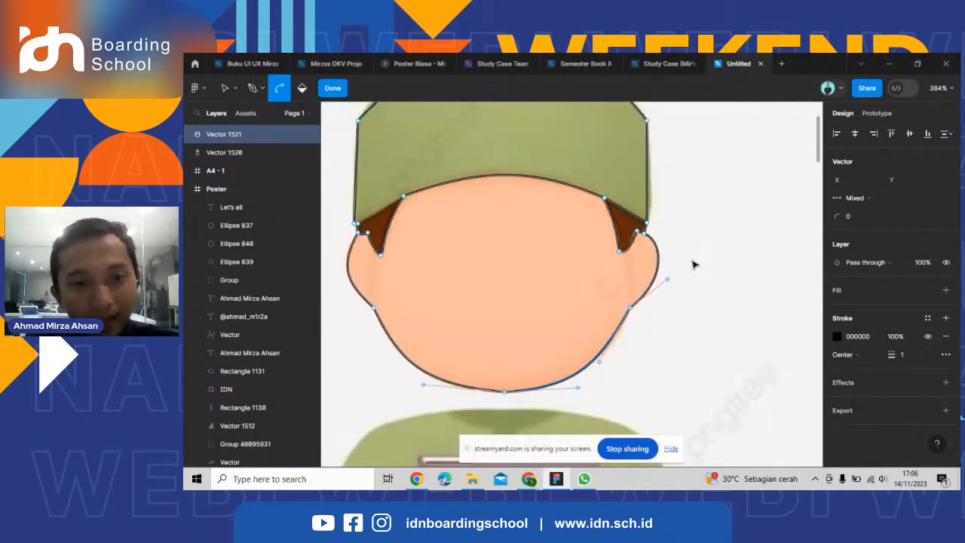
pyautogui.scroll(-2, 693, 264)
pyautogui.click(543, 252)
# Draw the missing line along the cap's brim to close off the left sideburn.
pyautogui.scroll(5, 443, 231)
pyautogui.click(253, 89)
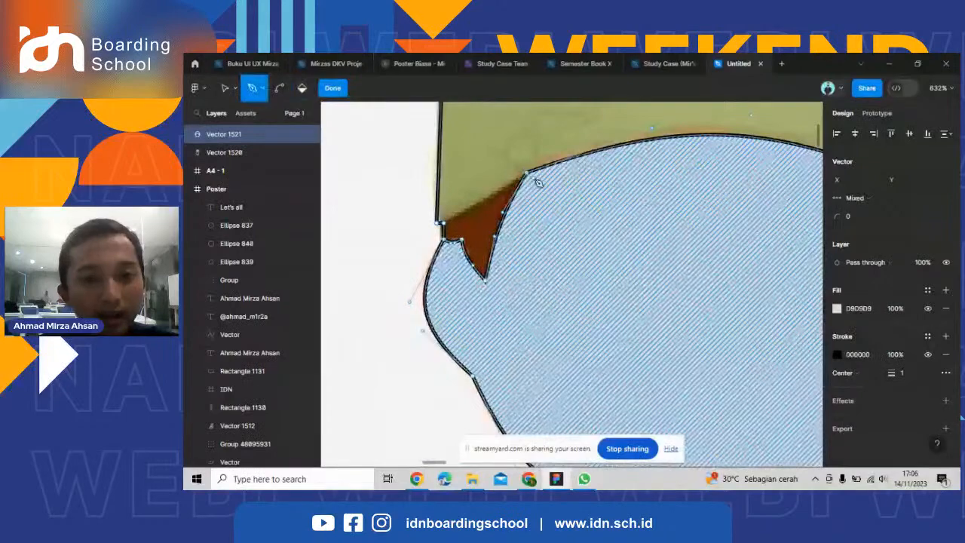
pyautogui.press('ctrl')
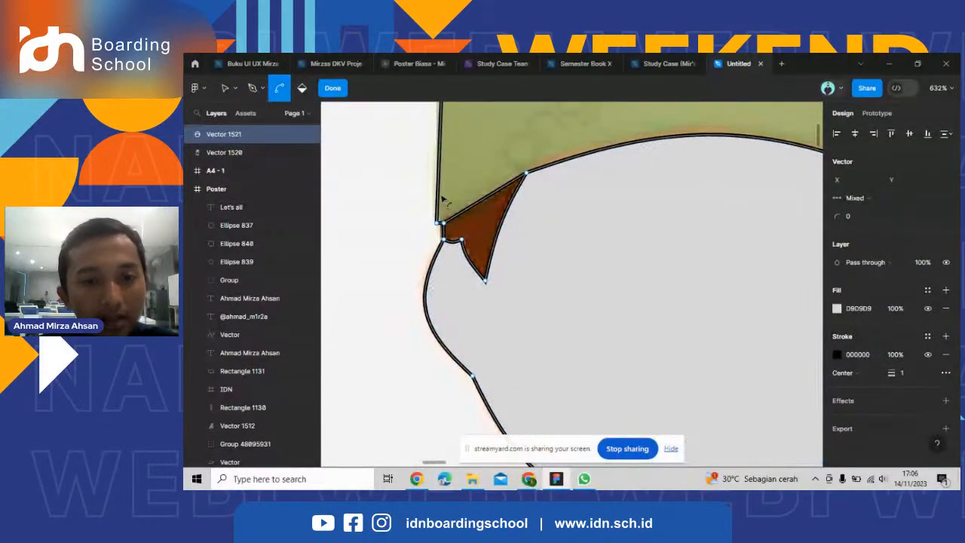
# Fill both sideburns and the cap with D9D9D9 using the Paint bucket, and finish editing the vector.
pyautogui.scroll(-2, 443, 199)
pyautogui.press('b')
pyautogui.click(470, 219)
pyautogui.click(747, 221)
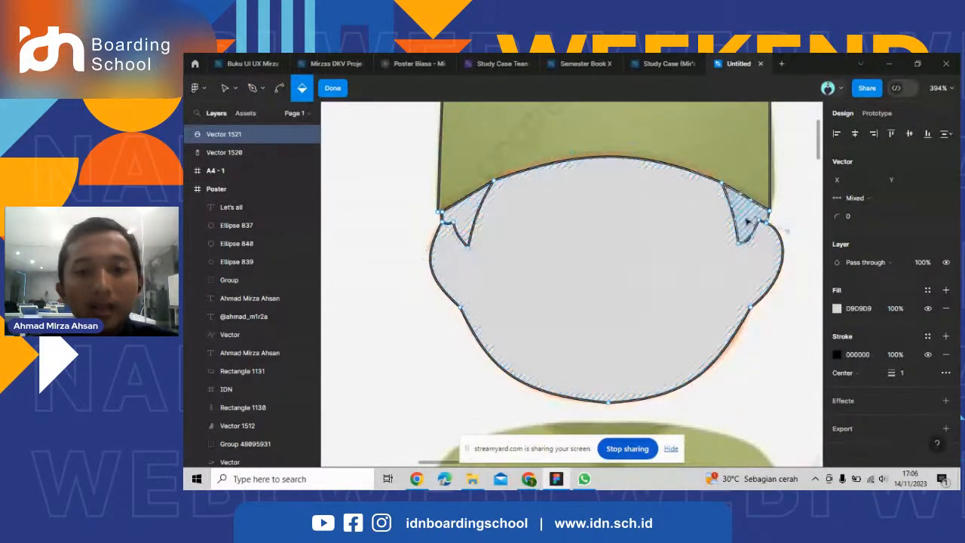
pyautogui.scroll(-6, 647, 211)
pyautogui.press('Escape')
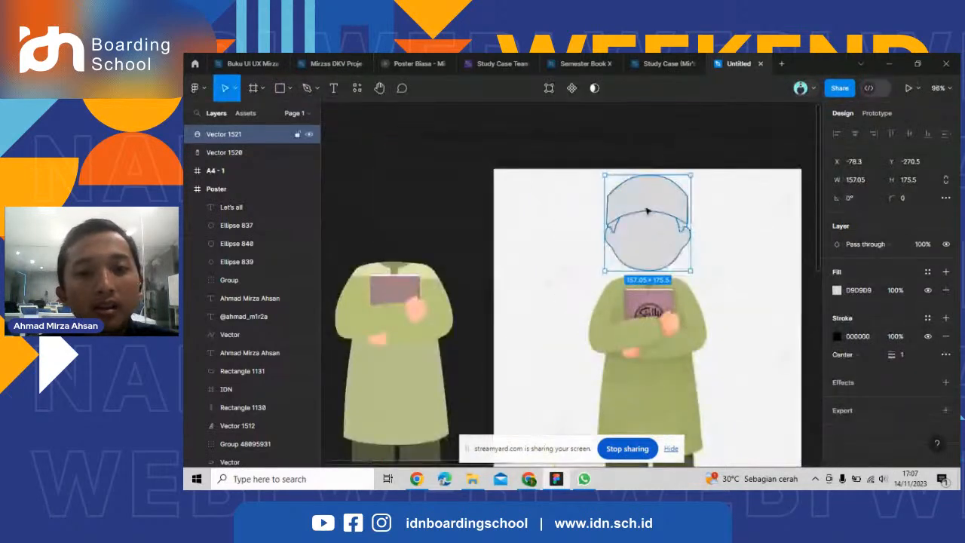
# Move the traced head above the neck of the recreated body, at X -544, Y -299.
pyautogui.scroll(-2, 719, 257)
pyautogui.moveTo(647, 211); pyautogui.dragTo(487, 201)
pyautogui.scroll(3, 487, 222)
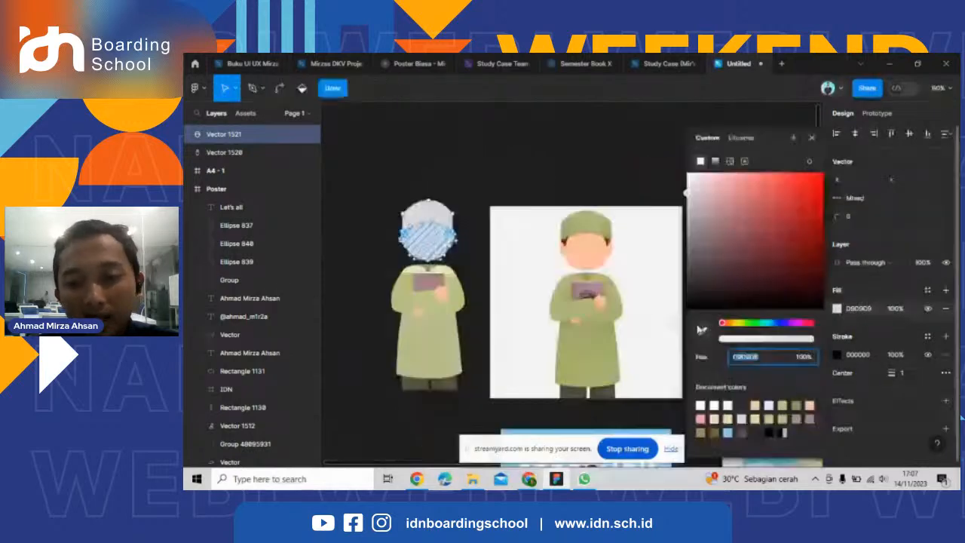
# Color the face region with the skin tone FFC1A2.
pyautogui.scroll(3, 498, 282)
pyautogui.scroll(-2, 474, 273)
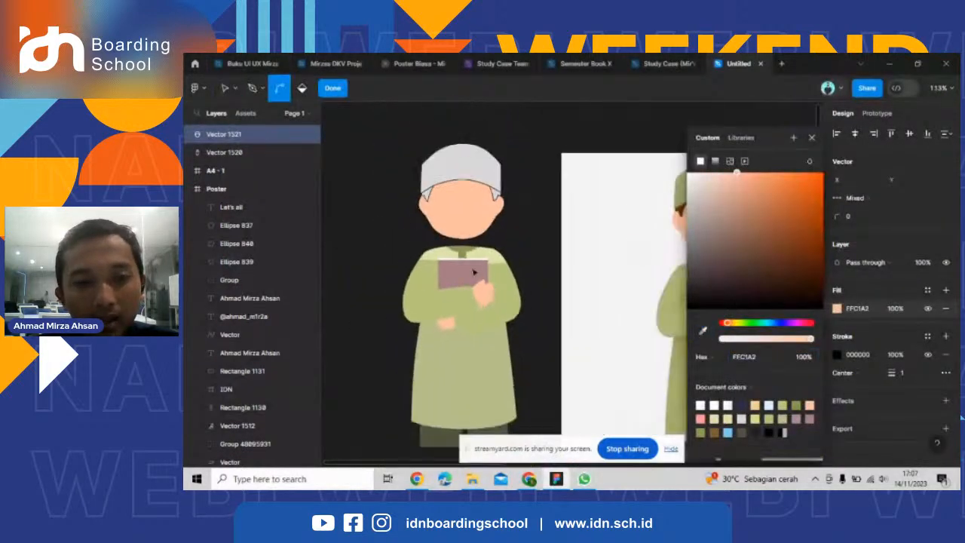
pyautogui.scroll(3, 508, 186)
# Color the sideburns with the brown 662A0E sampled from the reference character's hair.
pyautogui.click(462, 212)
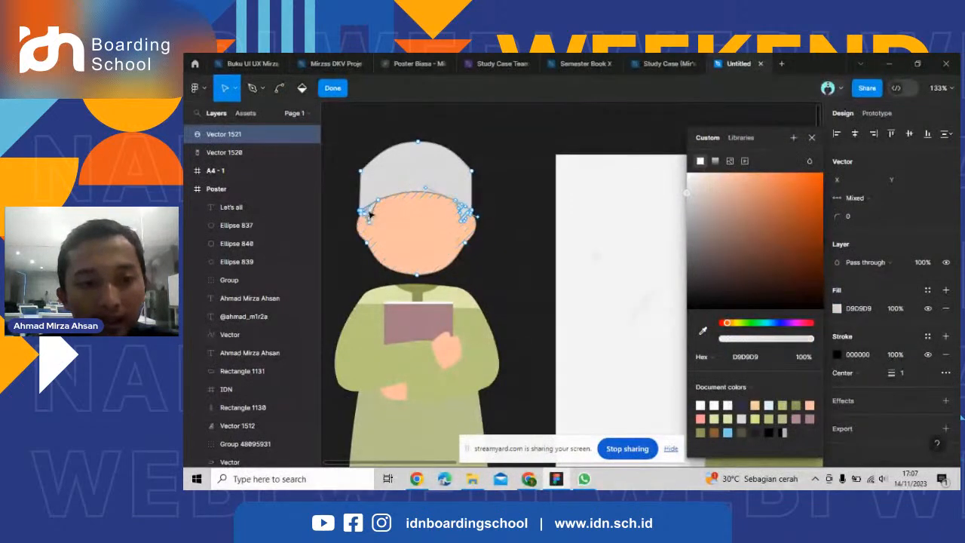
pyautogui.click(703, 330)
pyautogui.scroll(-3, 440, 280)
pyautogui.scroll(3, 624, 251)
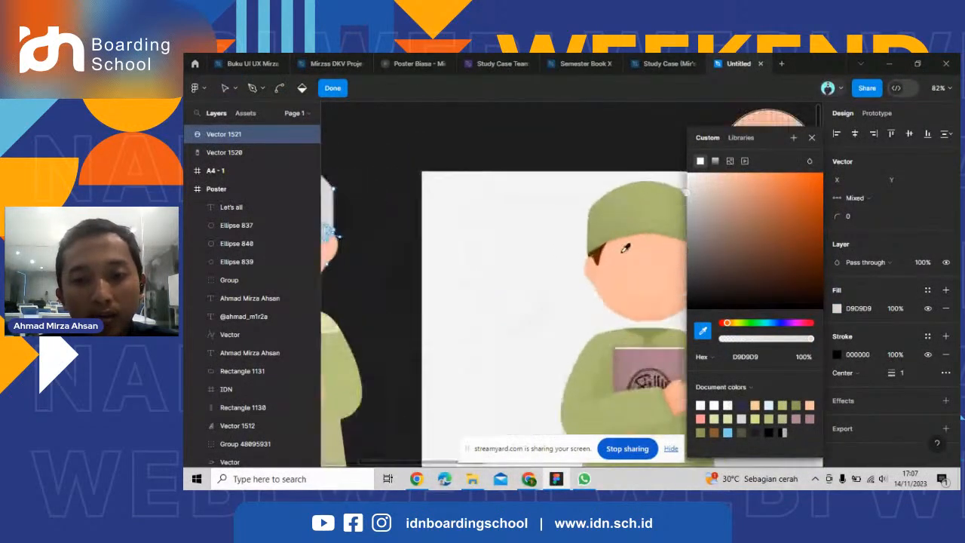
pyautogui.scroll(2, 625, 250)
pyautogui.click(586, 254)
pyautogui.scroll(-3, 585, 256)
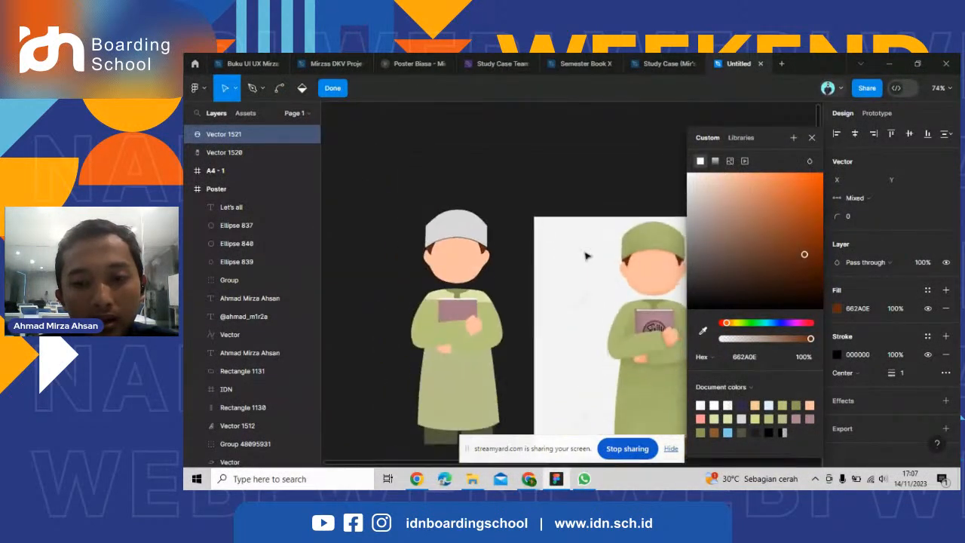
# Color the cap region with the sampled green ABB672 and finish editing the head vector.
pyautogui.click(506, 237)
pyautogui.scroll(3, 461, 255)
pyautogui.click(463, 209)
pyautogui.scroll(-3, 411, 238)
pyautogui.click(703, 331)
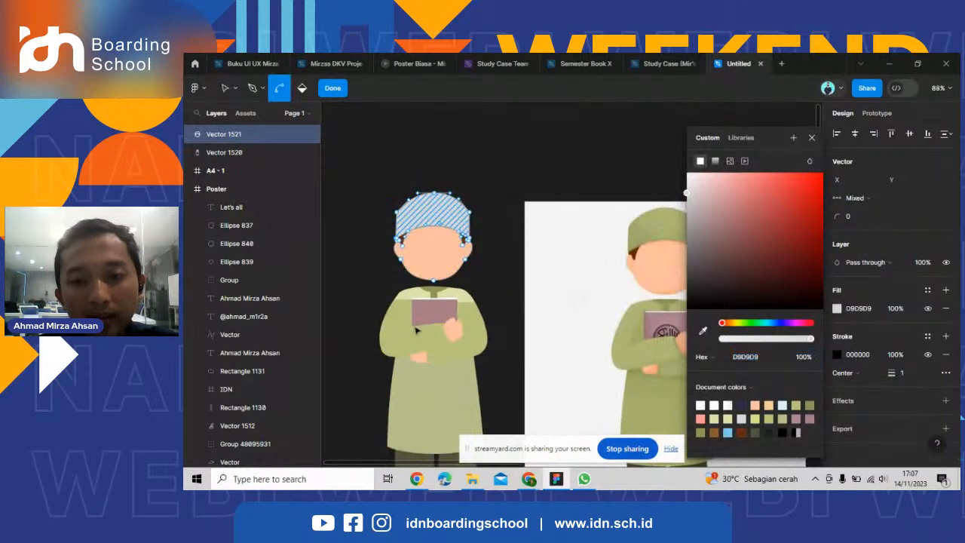
pyautogui.scroll(-3, 416, 330)
pyautogui.scroll(4, 553, 282)
pyautogui.press('i')
pyautogui.click(526, 290)
pyautogui.doubleClick(545, 207)
pyautogui.scroll(-3, 682, 219)
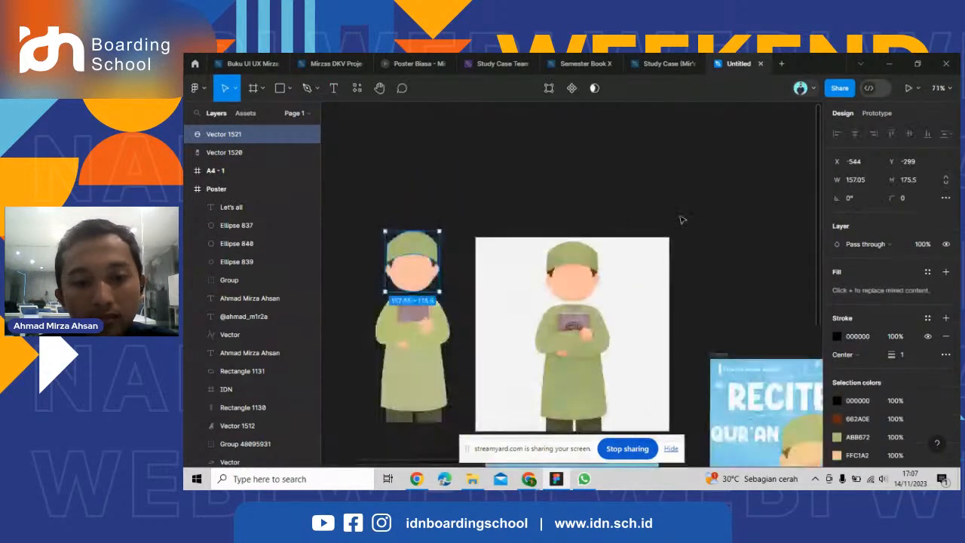
# Remove the black stroke from the head vector and deselect it.
pyautogui.click(681, 219)
pyautogui.scroll(3, 592, 264)
pyautogui.click(448, 167)
pyautogui.scroll(-2, 458, 210)
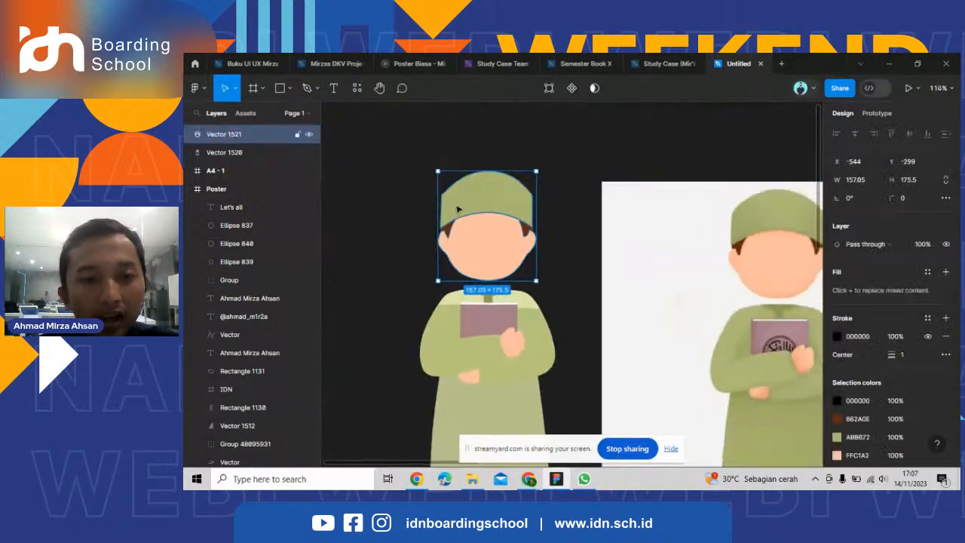
pyautogui.scroll(3, 457, 210)
pyautogui.click(620, 205)
pyautogui.click(542, 224)
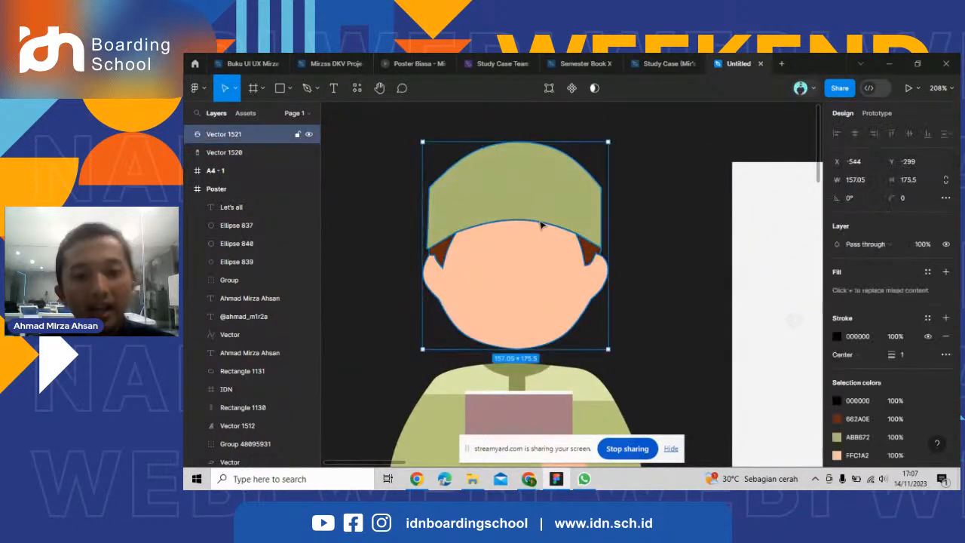
pyautogui.click(946, 337)
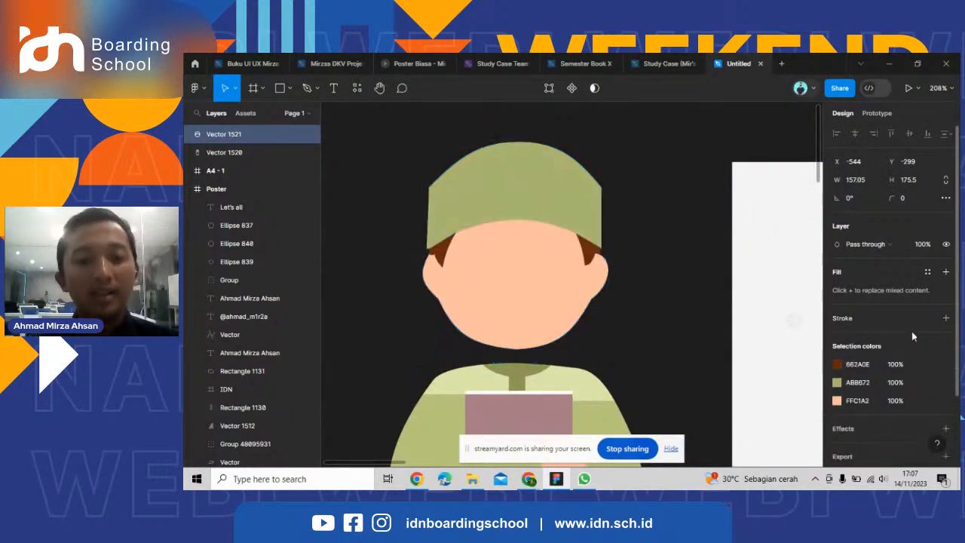
pyautogui.scroll(-3, 636, 256)
pyautogui.click(635, 260)
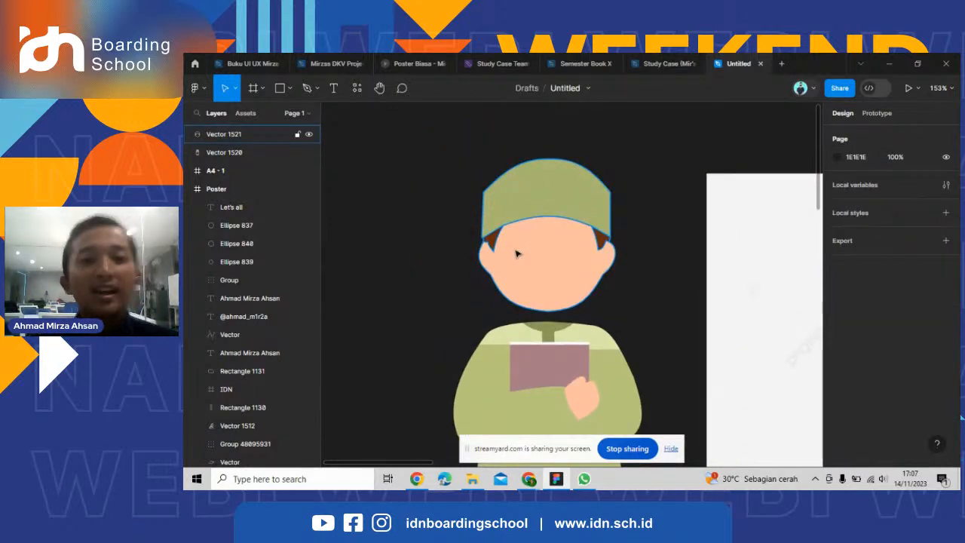
# Switch to Chrome to look at the illustration article and the stream studio tab, and return to Figma.
pyautogui.scroll(-4, 517, 254)
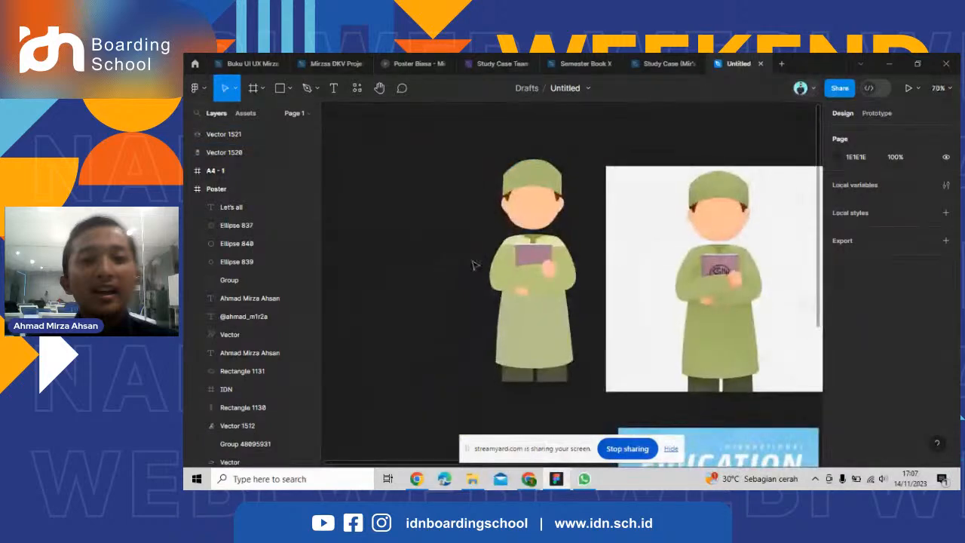
pyautogui.moveTo(531, 483)
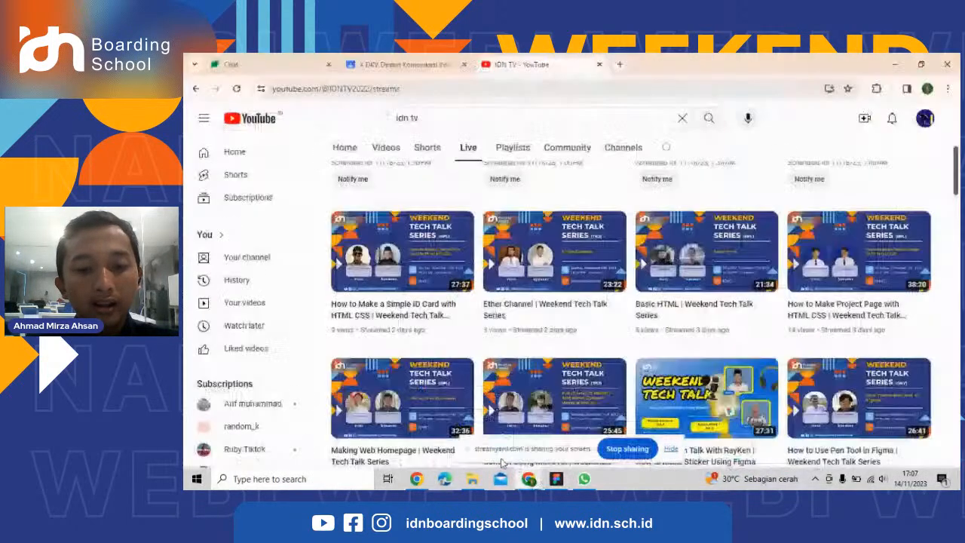
pyautogui.click(590, 422)
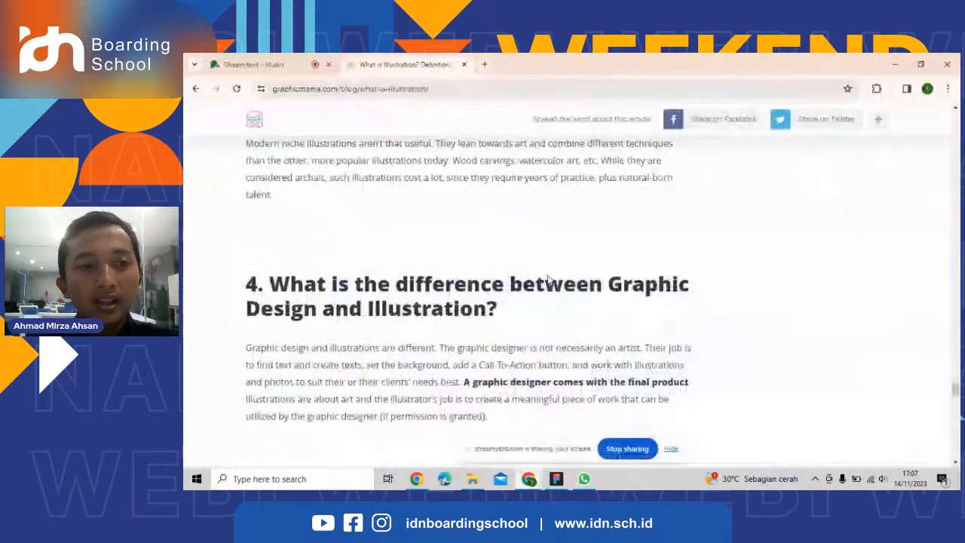
pyautogui.click(249, 64)
pyautogui.click(556, 479)
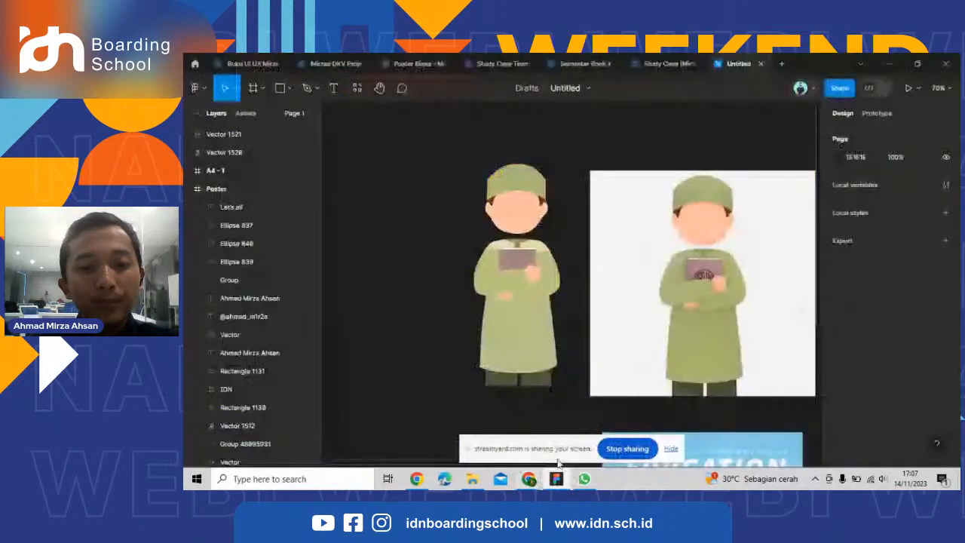
# Move the assembled character's head and body vectors together into the blank A4 frame, centered with the feet at its lower edge.
pyautogui.scroll(-5, 443, 274)
pyautogui.scroll(2, 690, 330)
pyautogui.scroll(3, 446, 309)
pyautogui.scroll(-2, 316, 310)
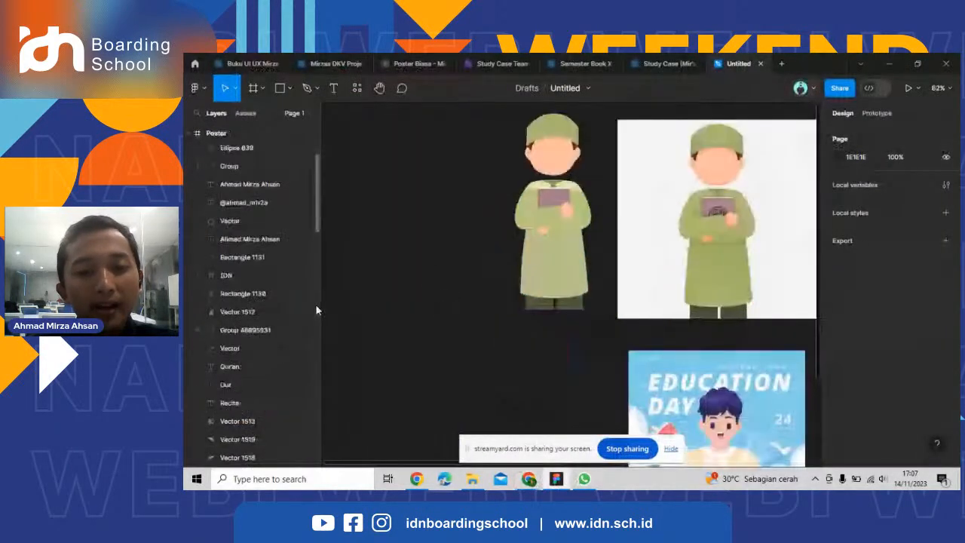
pyautogui.scroll(-4, 426, 269)
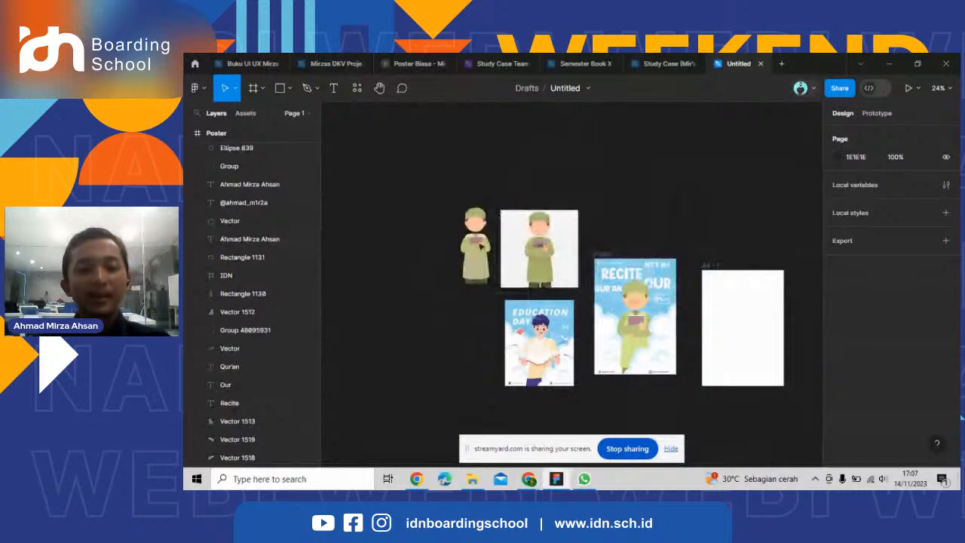
pyautogui.moveTo(470, 263); pyautogui.dragTo(505, 173)
pyautogui.scroll(-3, 347, 342)
pyautogui.scroll(3, 516, 339)
pyautogui.scroll(3, 504, 337)
pyautogui.scroll(-3, 528, 334)
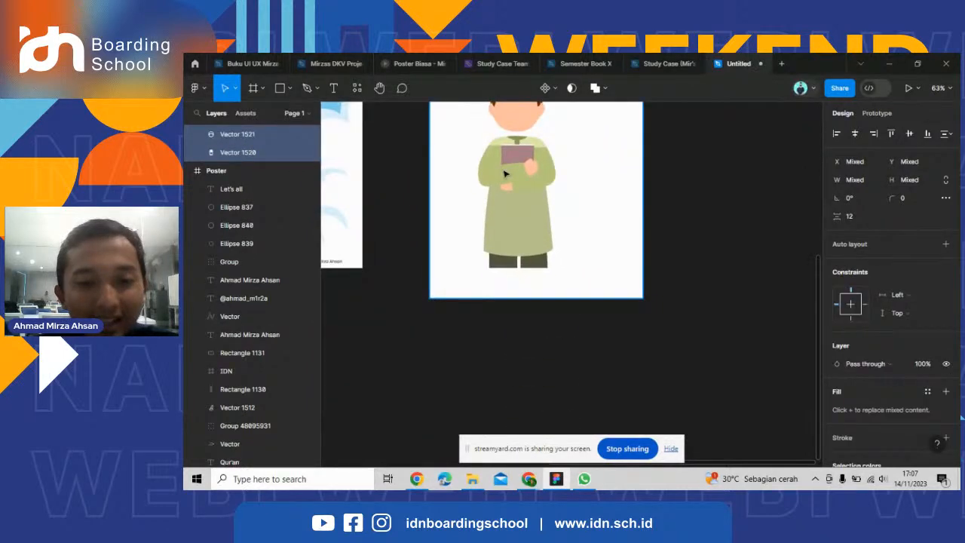
pyautogui.moveTo(505, 175); pyautogui.dragTo(610, 294)
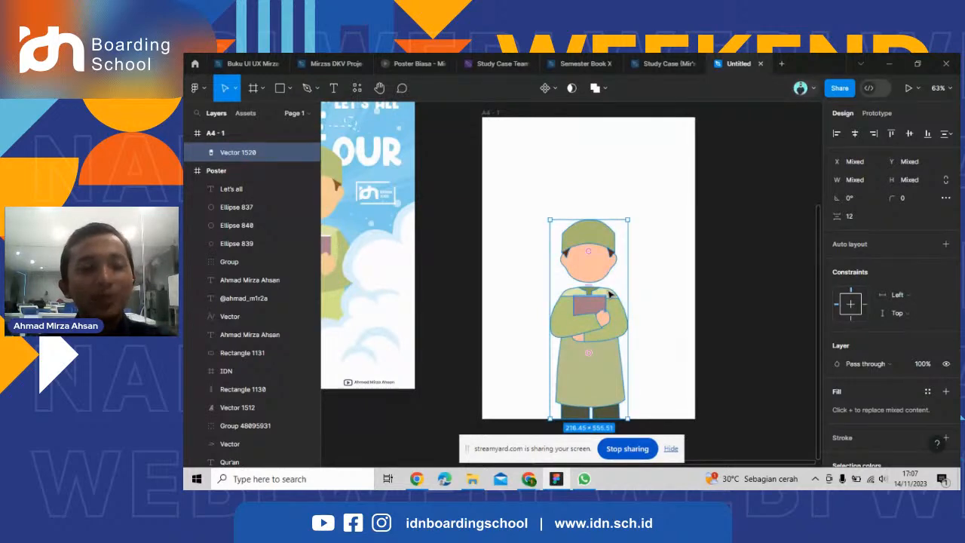
# Deselect the character, compare the A4 frame with the reference posters, and switch to the StreamYard studio in Chrome.
pyautogui.scroll(-3, 730, 216)
pyautogui.scroll(6, 518, 312)
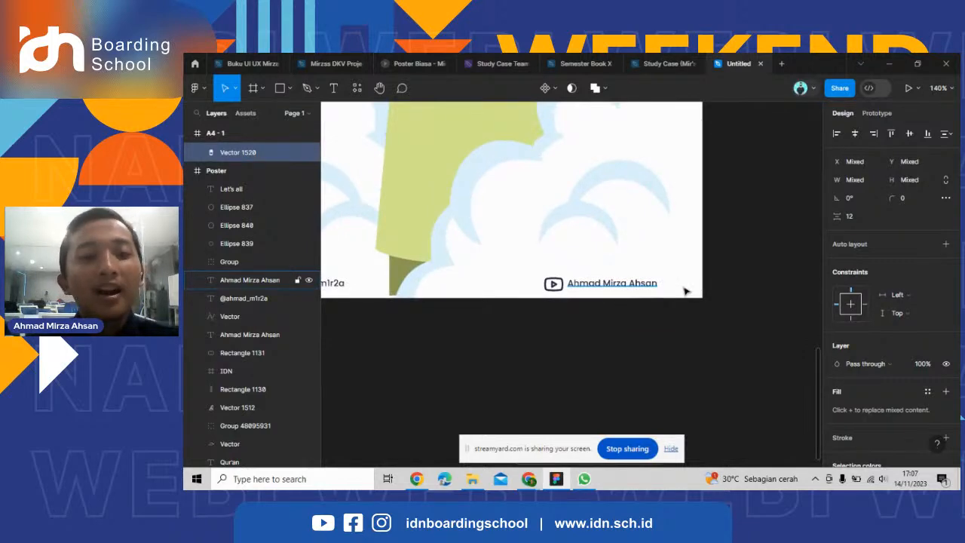
pyautogui.scroll(-8, 685, 291)
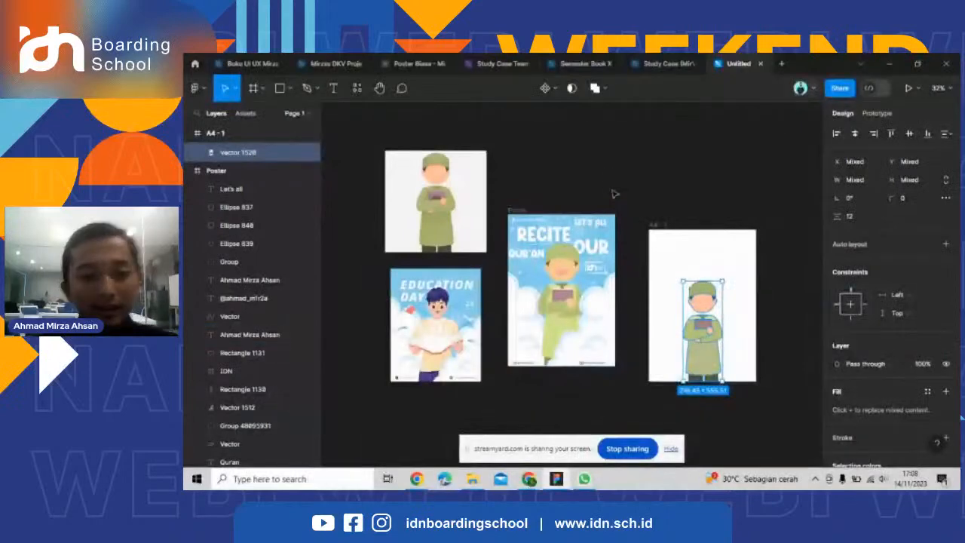
pyautogui.click(614, 194)
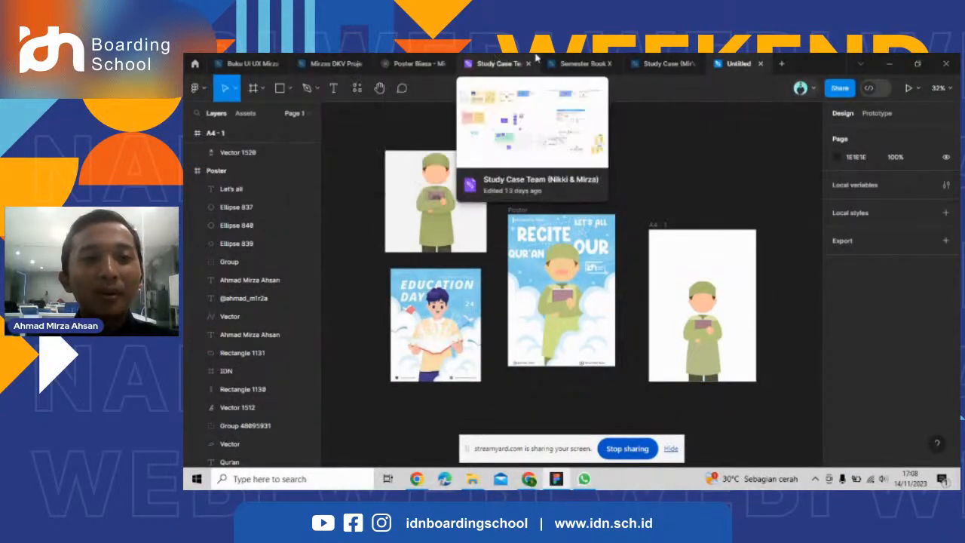
pyautogui.scroll(2, 580, 294)
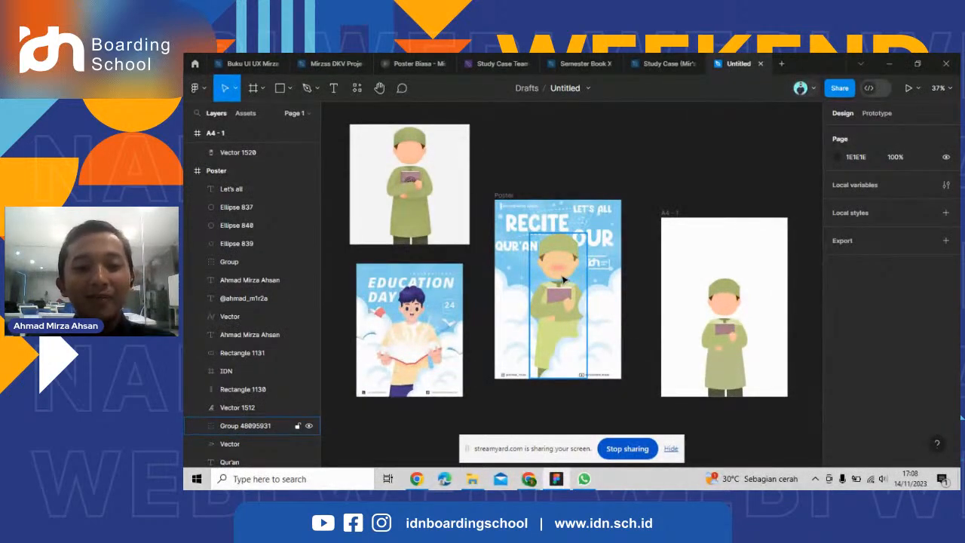
pyautogui.scroll(4, 520, 215)
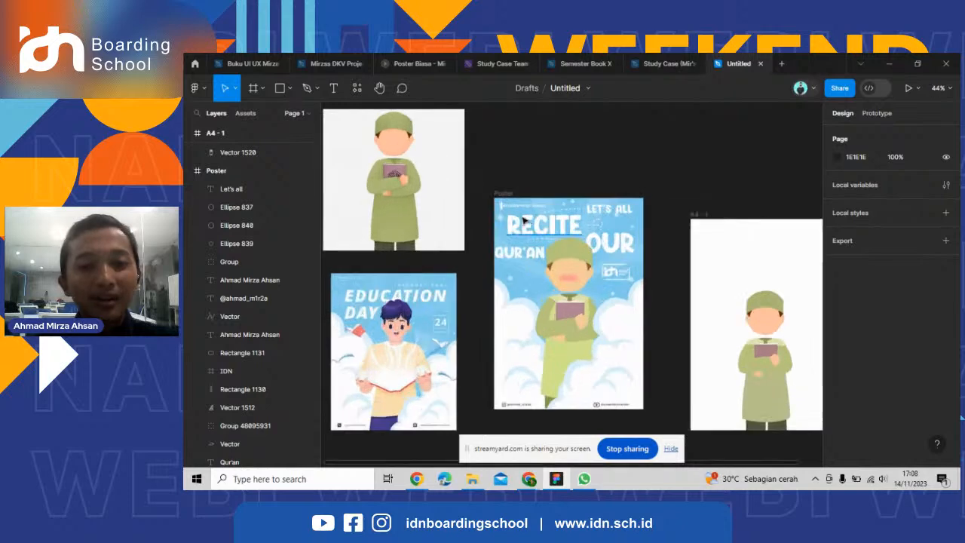
pyautogui.scroll(-6, 524, 214)
pyautogui.scroll(2, 600, 226)
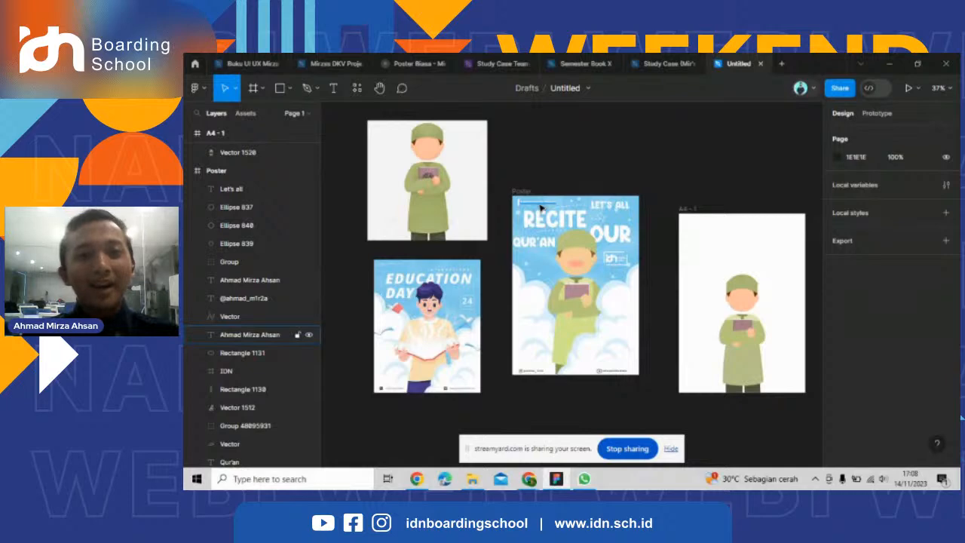
pyautogui.click(894, 67)
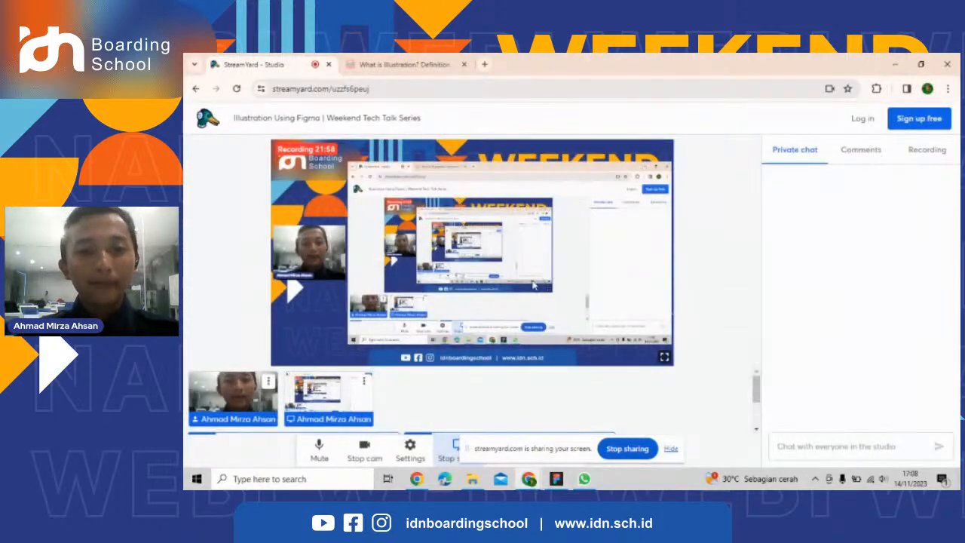